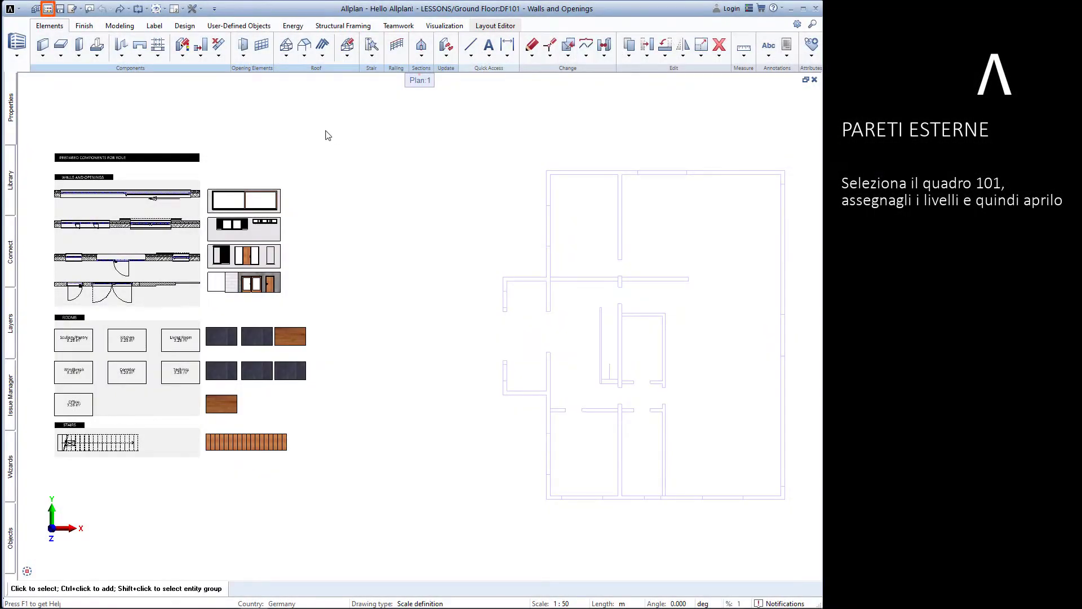
Assign the Ground floor planes (bottom -0.2000, top 2.7000) to drawing file 101 Walls and Openings.
{"action": "left_click", "coordinate": [49, 10]}
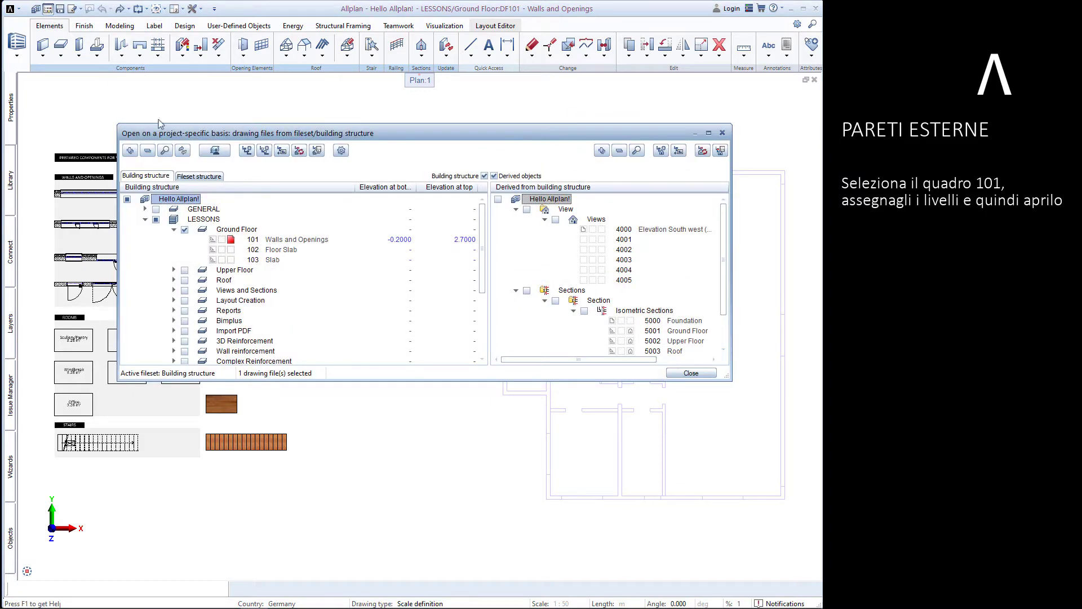
{"action": "right_click", "coordinate": [277, 241]}
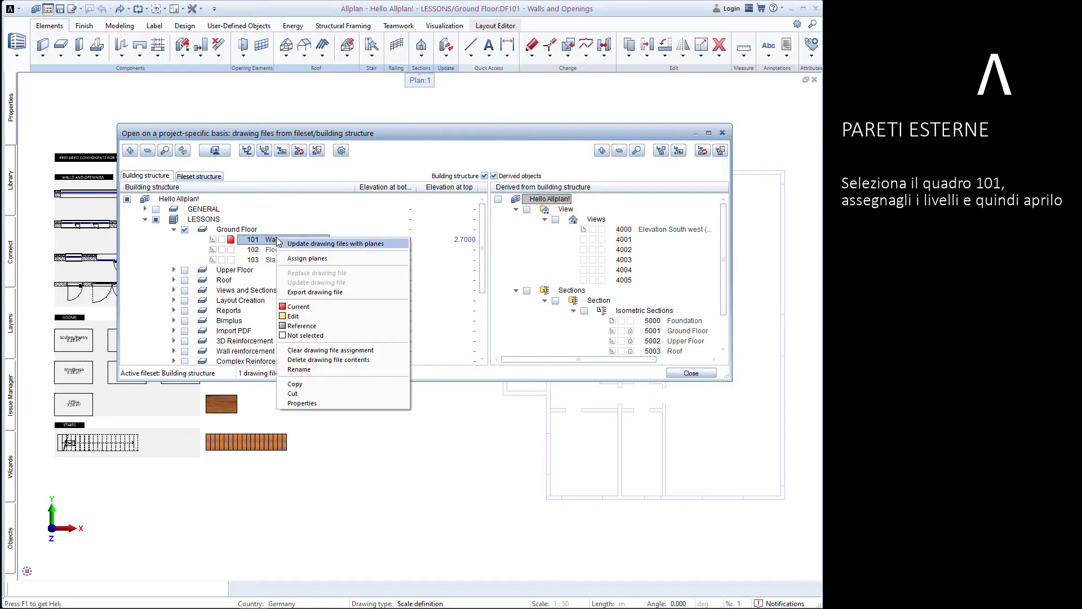
{"action": "left_click", "coordinate": [307, 258]}
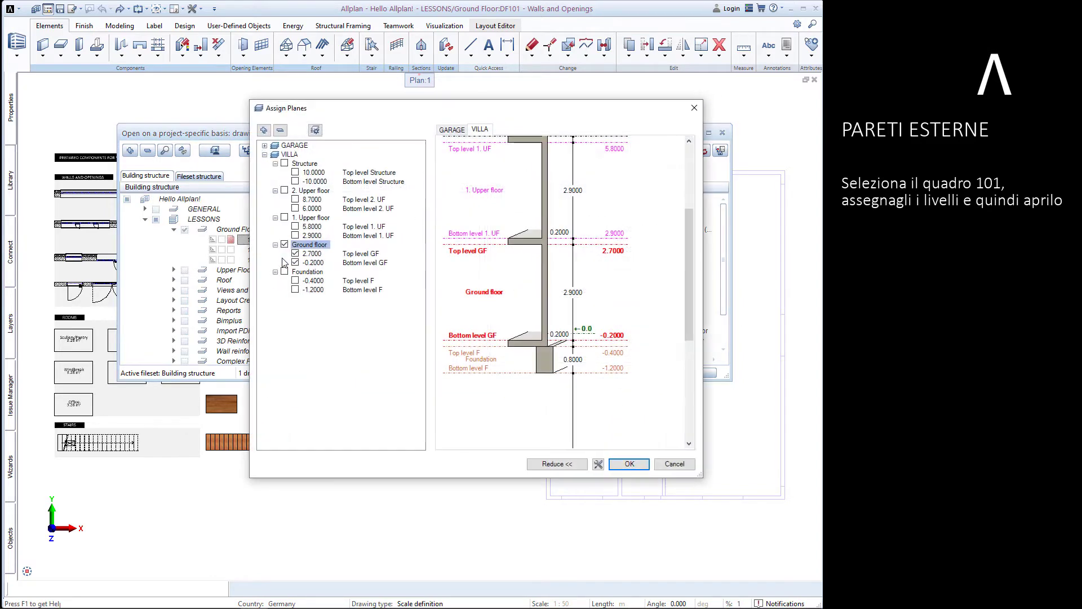
{"action": "left_click", "coordinate": [285, 246]}
{"action": "left_click", "coordinate": [627, 464]}
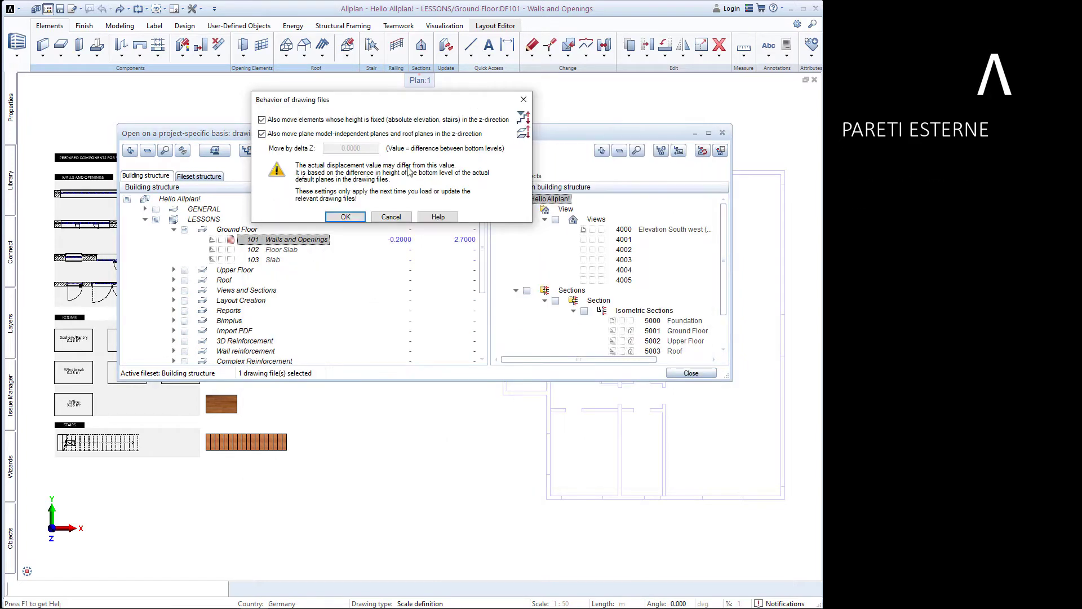
{"action": "left_click", "coordinate": [356, 217]}
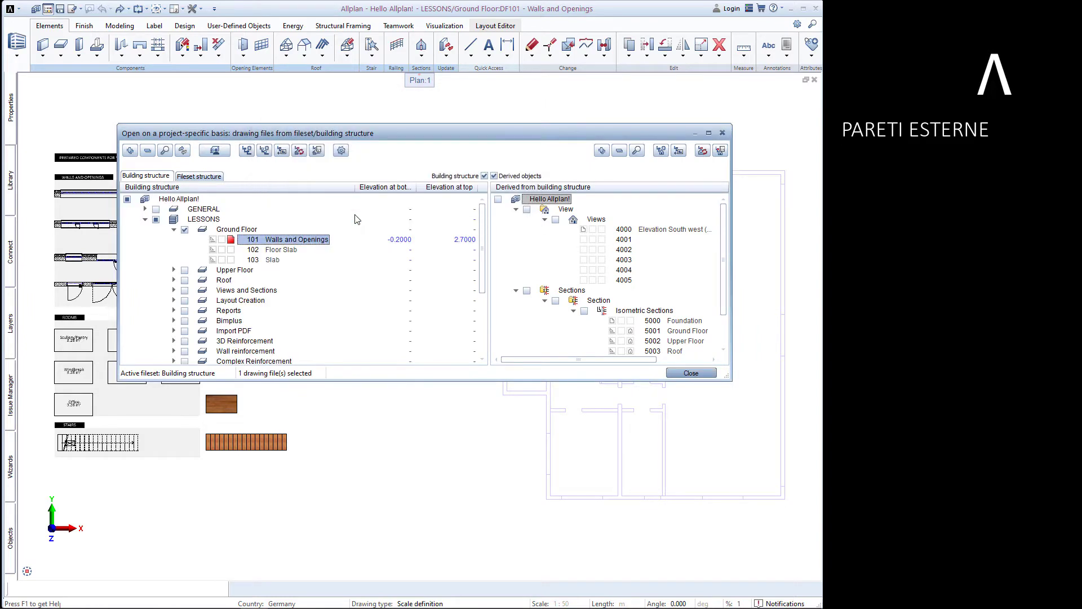
Open drawing file 101, pin the Properties palette and show the BIM EASY walls and columns wizard.
{"action": "double_click", "coordinate": [355, 218]}
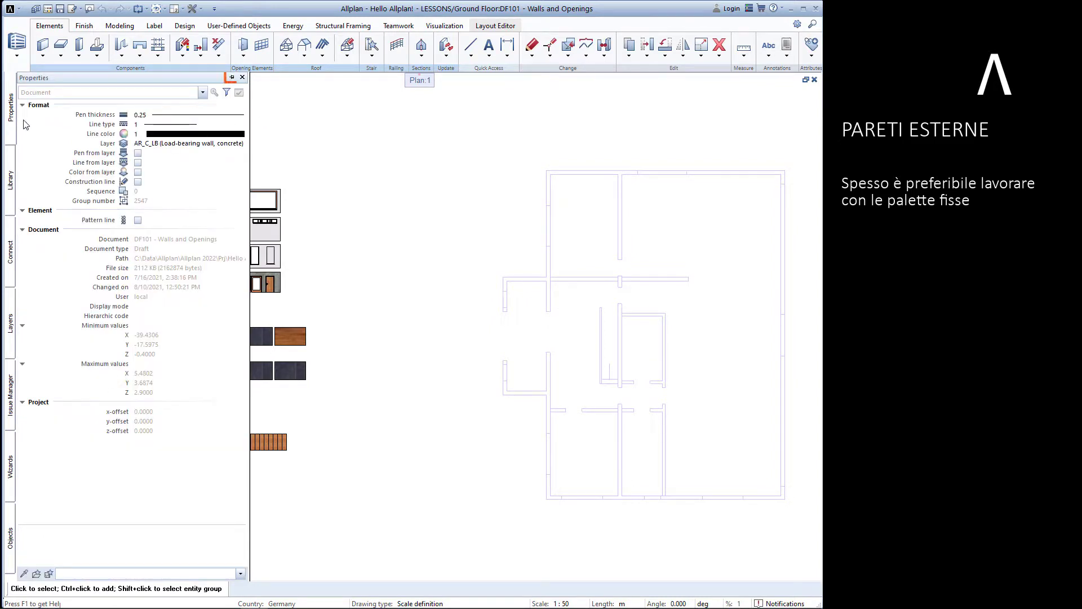
{"action": "mouse_move", "coordinate": [10, 107]}
{"action": "left_click", "coordinate": [231, 78]}
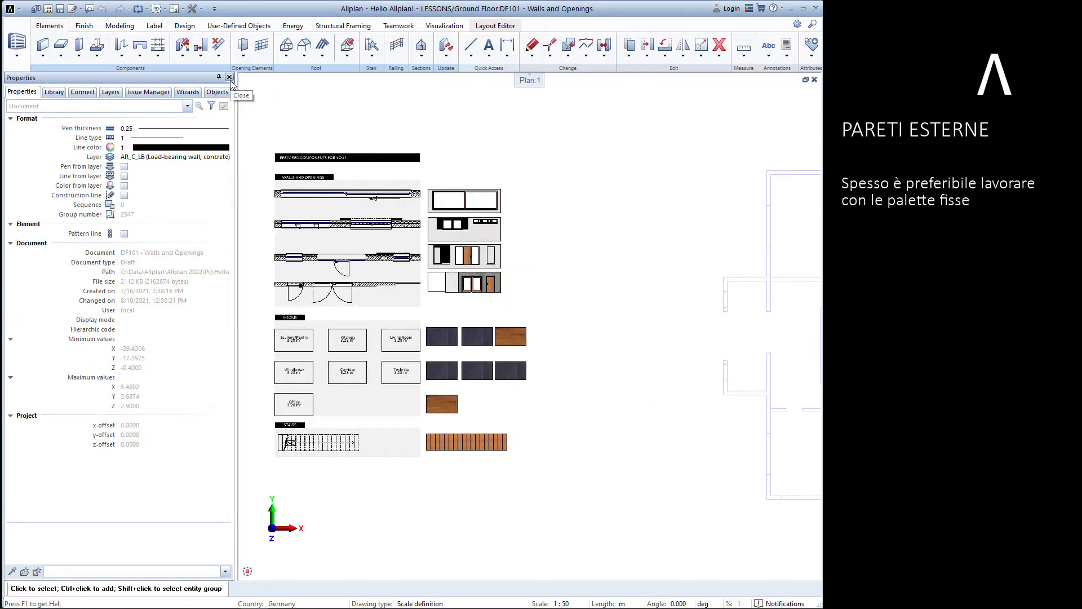
{"action": "left_click", "coordinate": [195, 99]}
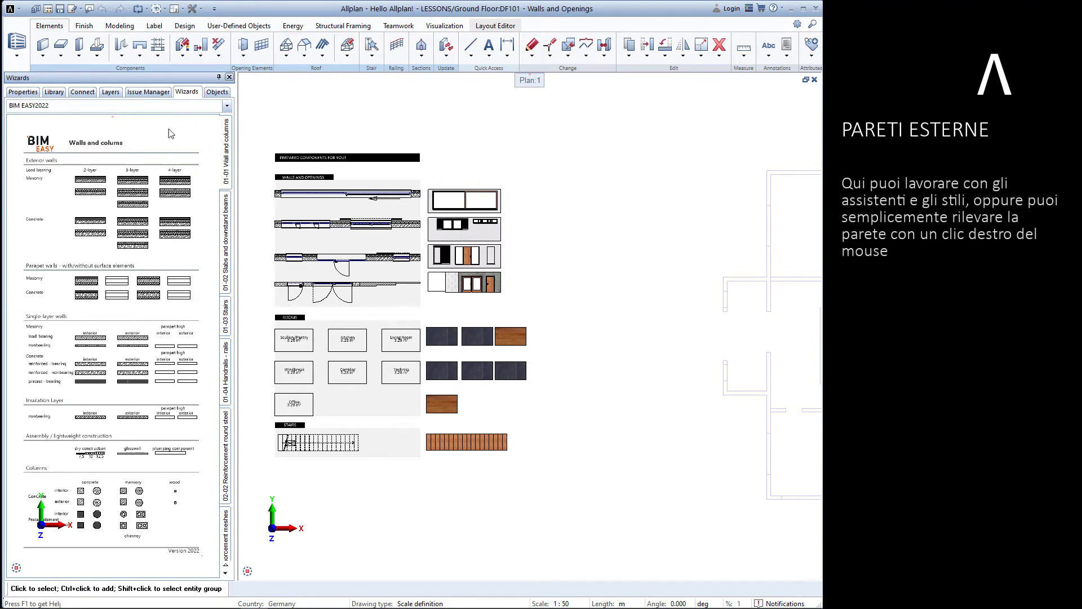
Adopt the wizard's concrete exterior wall and style it Reinforced concrete wall plastered, 0.4200 thick.
{"action": "right_click", "coordinate": [93, 240]}
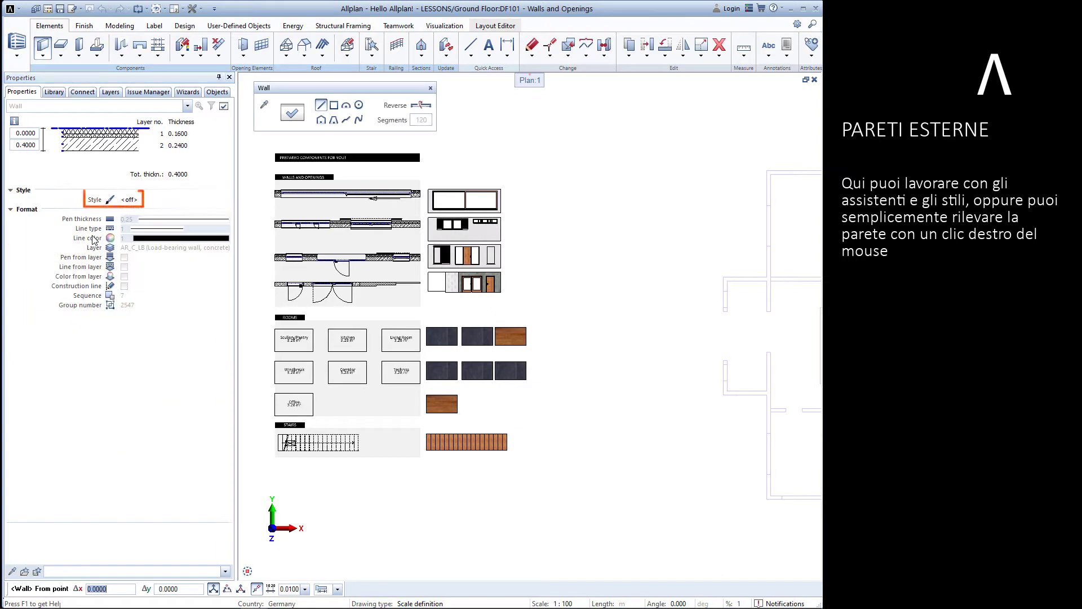
{"action": "left_click", "coordinate": [130, 201]}
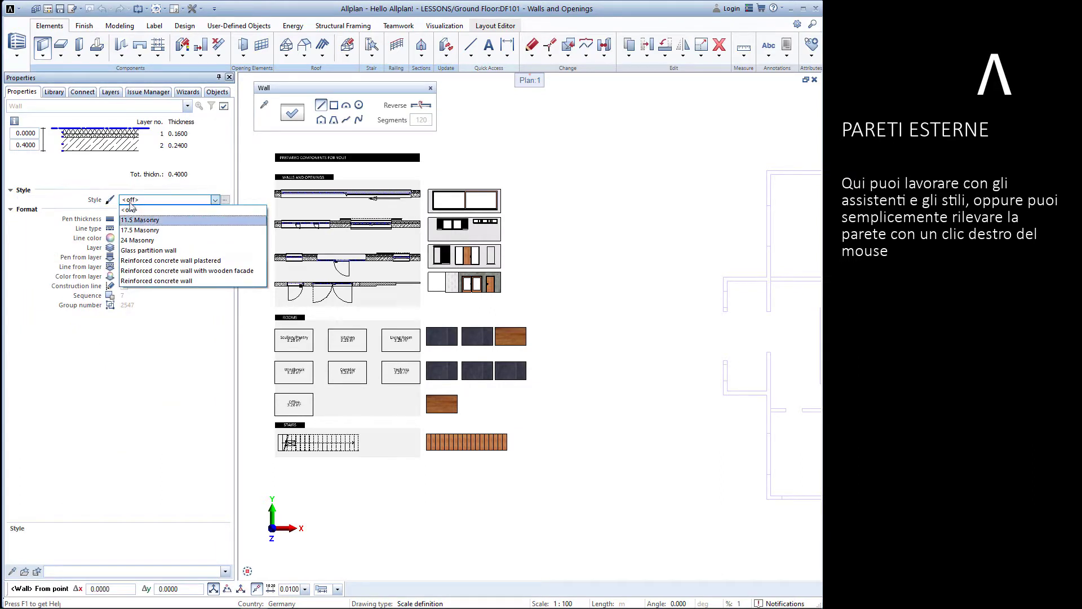
{"action": "left_click", "coordinate": [134, 261]}
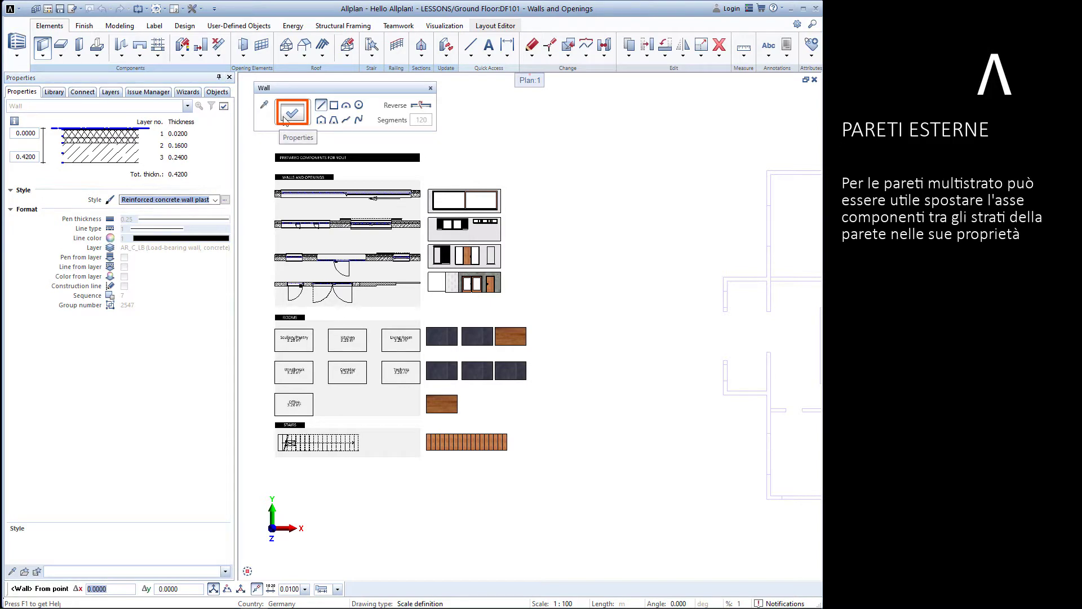
Put the wall's positioning axis between layers 1 and 2 (0.1800/0.2400), leaving surfaces unchanged.
{"action": "left_click", "coordinate": [284, 121]}
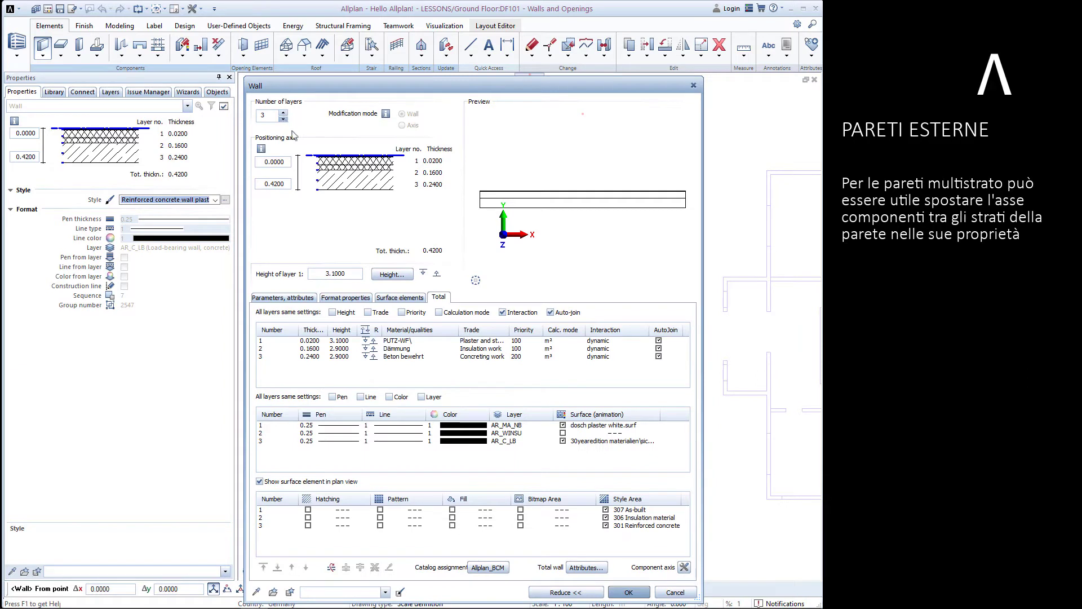
{"action": "left_click_drag", "start_coordinate": [307, 156], "coordinate": [308, 171]}
{"action": "left_click", "coordinate": [577, 426]}
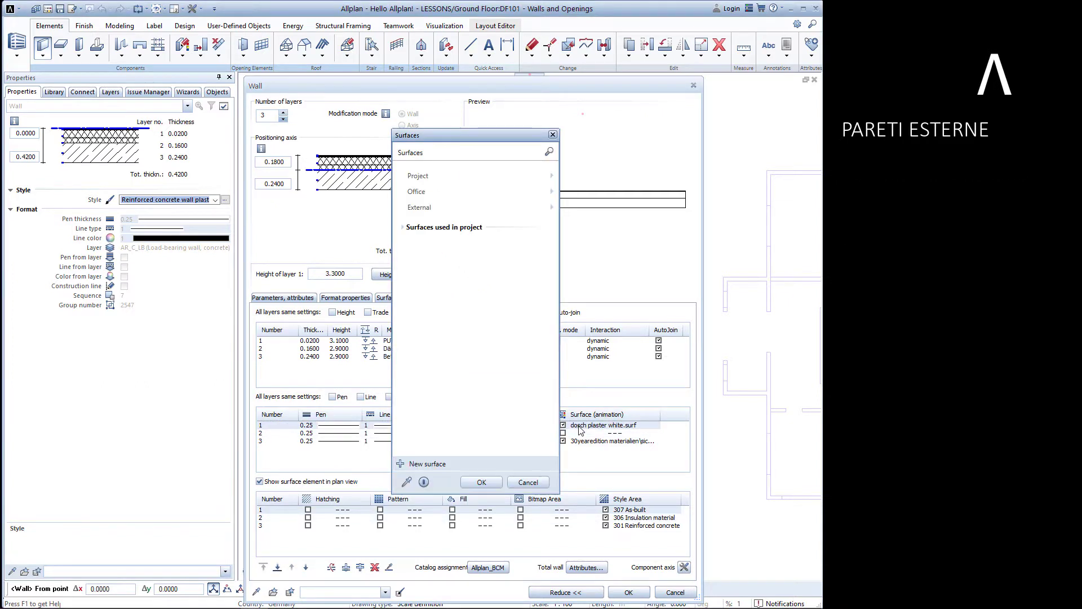
{"action": "left_click", "coordinate": [460, 193]}
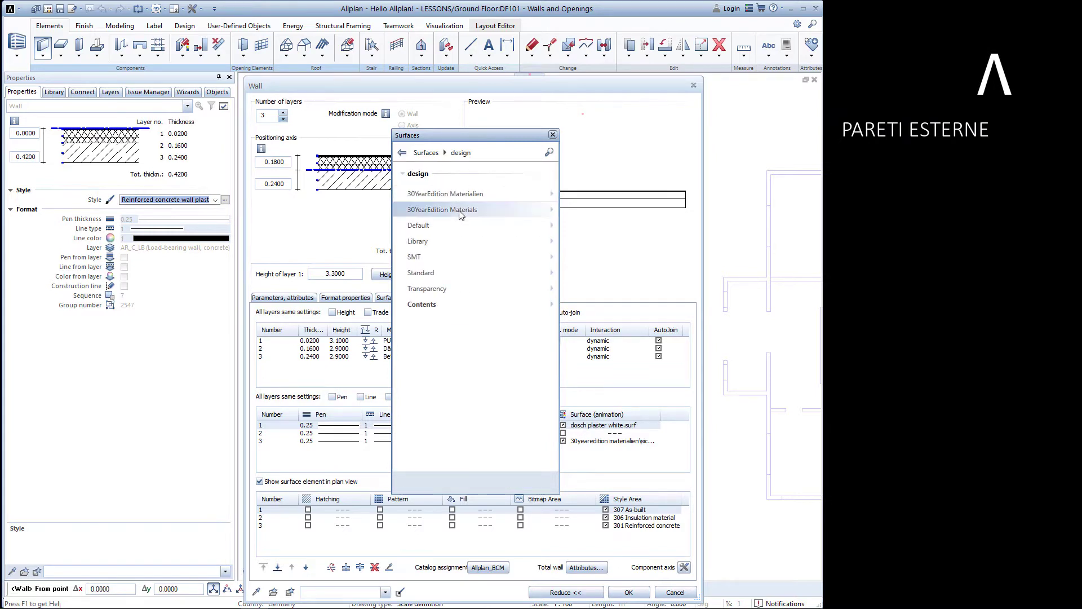
{"action": "left_click", "coordinate": [460, 210]}
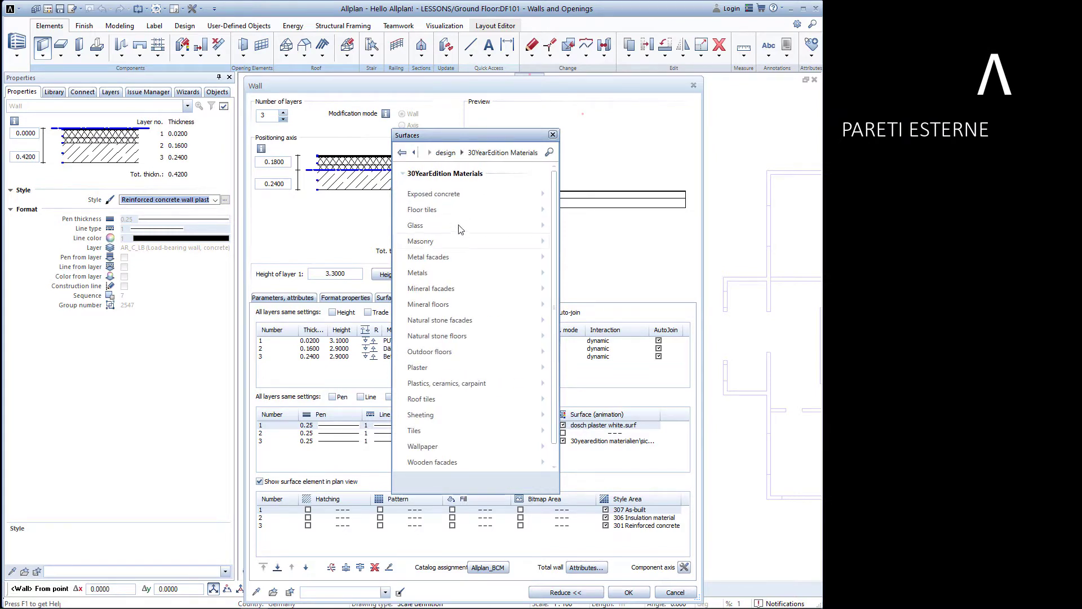
{"action": "left_click", "coordinate": [454, 367]}
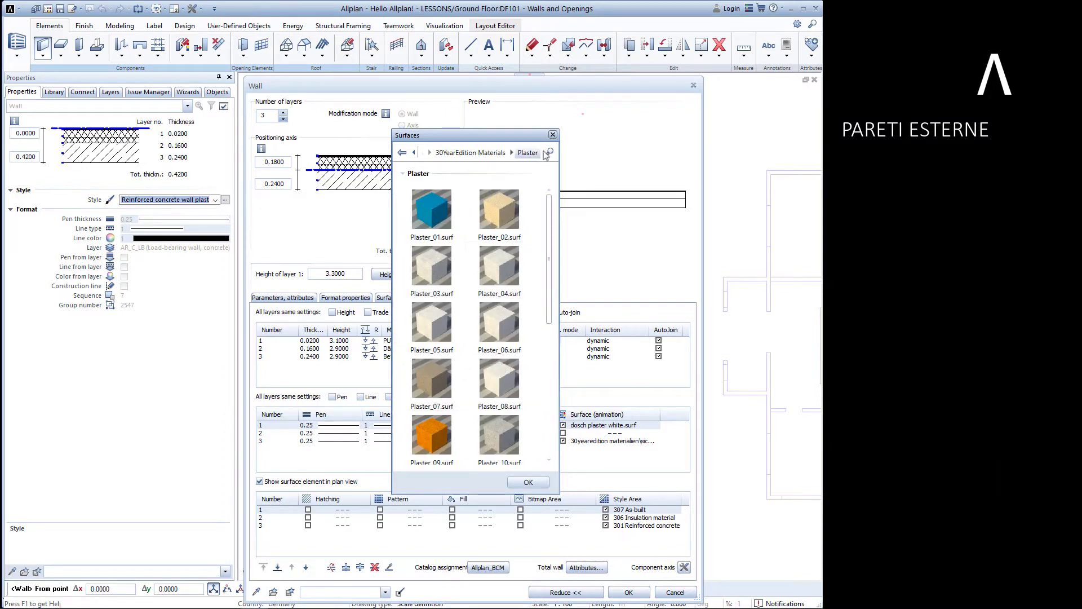
{"action": "left_click", "coordinate": [553, 136]}
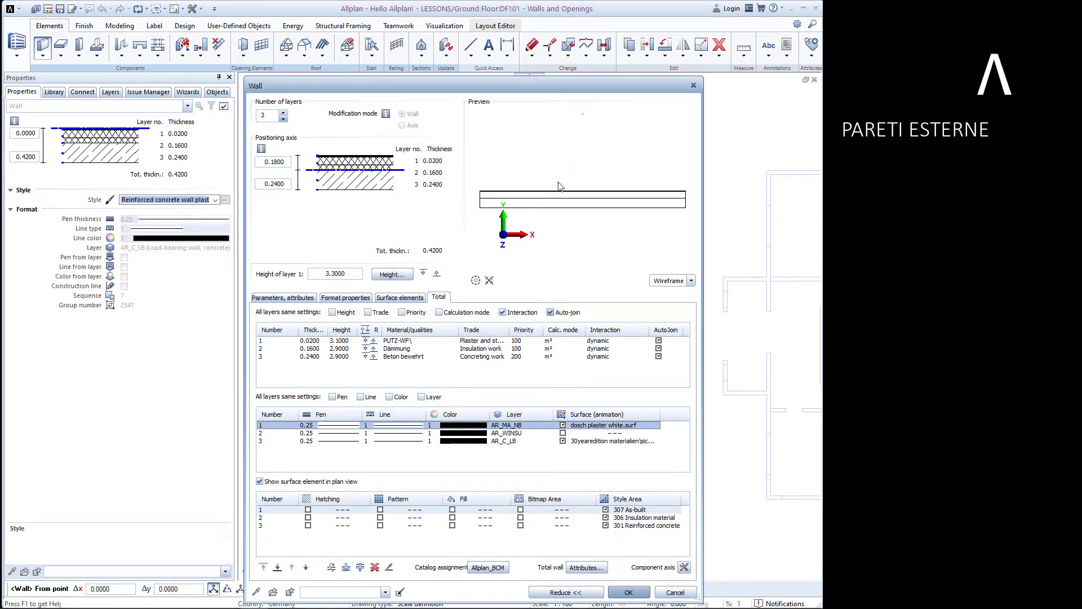
{"action": "left_click", "coordinate": [626, 593]}
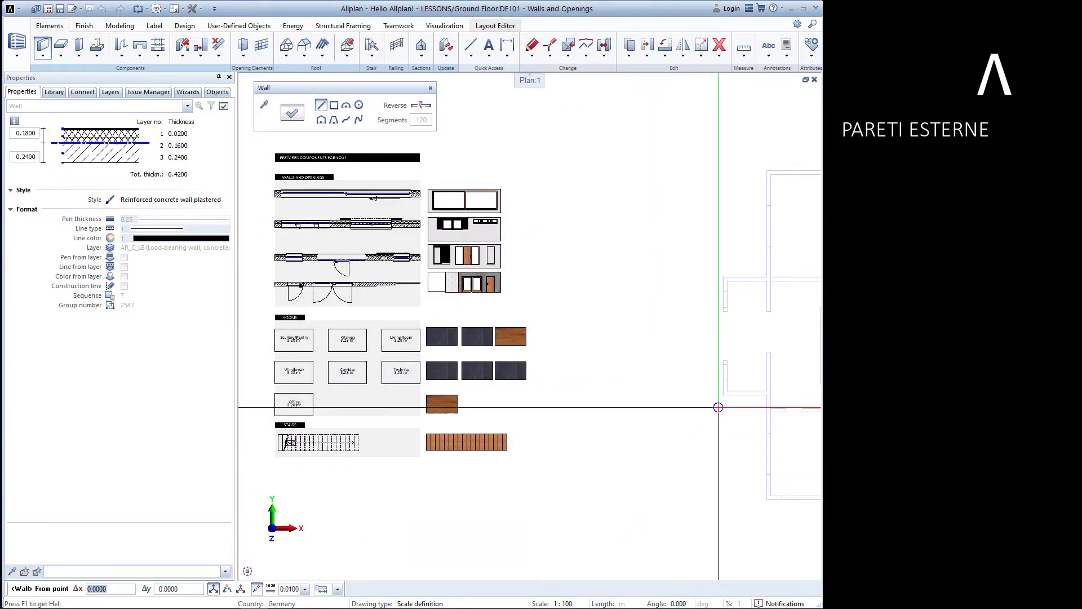
Draw plastered concrete exterior walls corner by corner around the whole ground-floor outline.
{"action": "scroll", "coordinate": [739, 390], "scroll_direction": "up", "scroll_amount": 3}
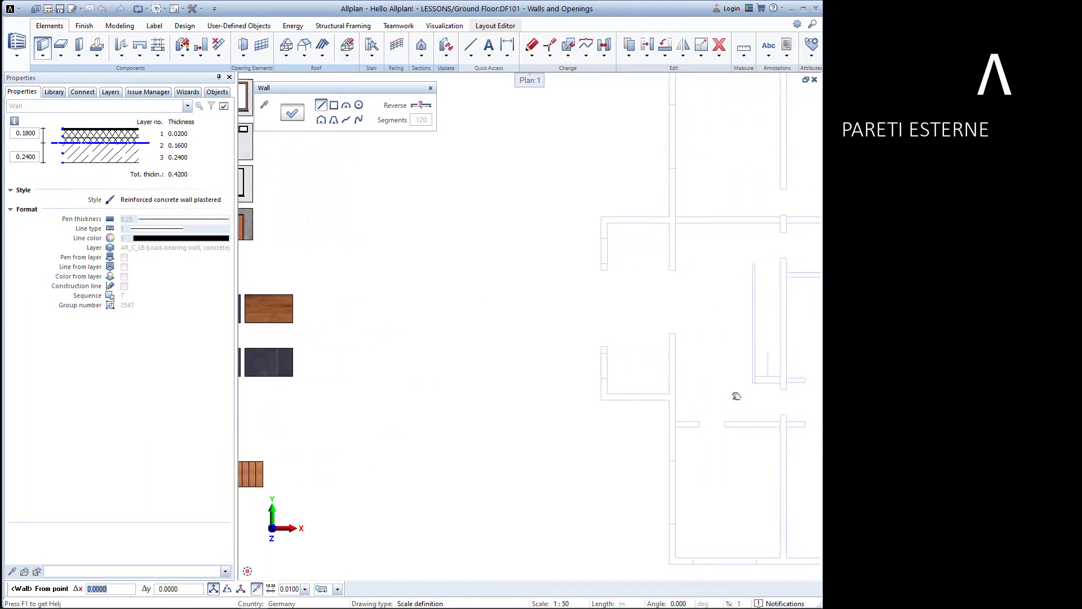
{"action": "middle_click_drag", "start_coordinate": [673, 394], "coordinate": [596, 387]}
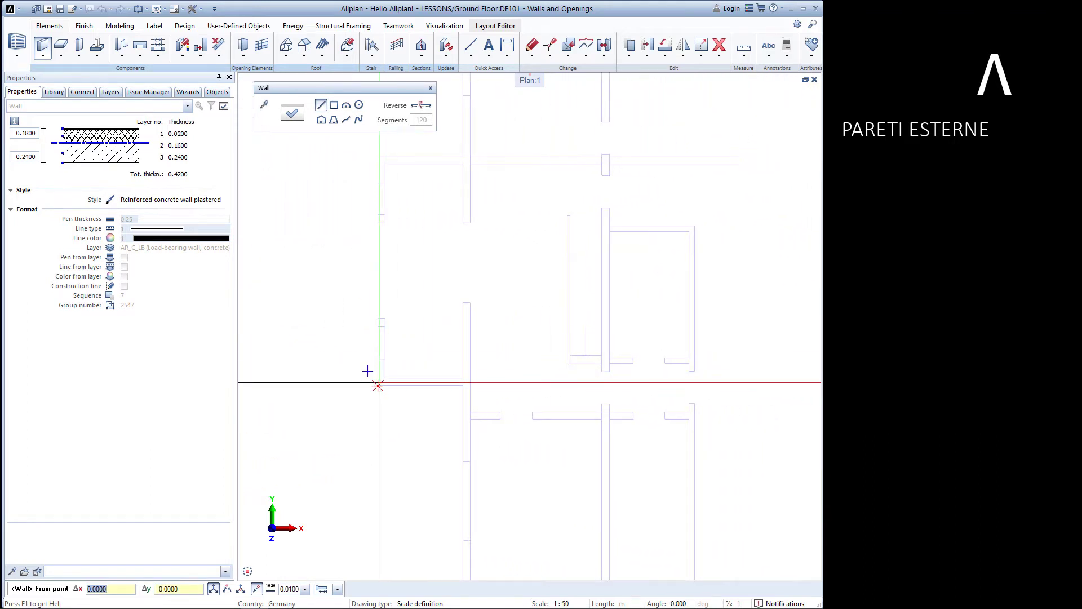
{"action": "left_click", "coordinate": [378, 385]}
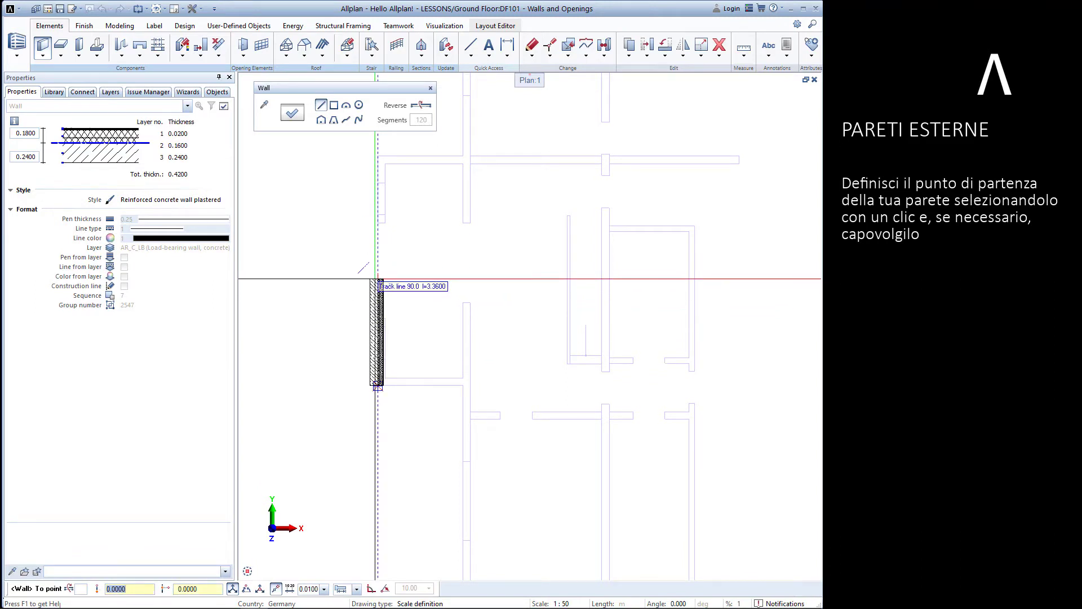
{"action": "left_click", "coordinate": [420, 107]}
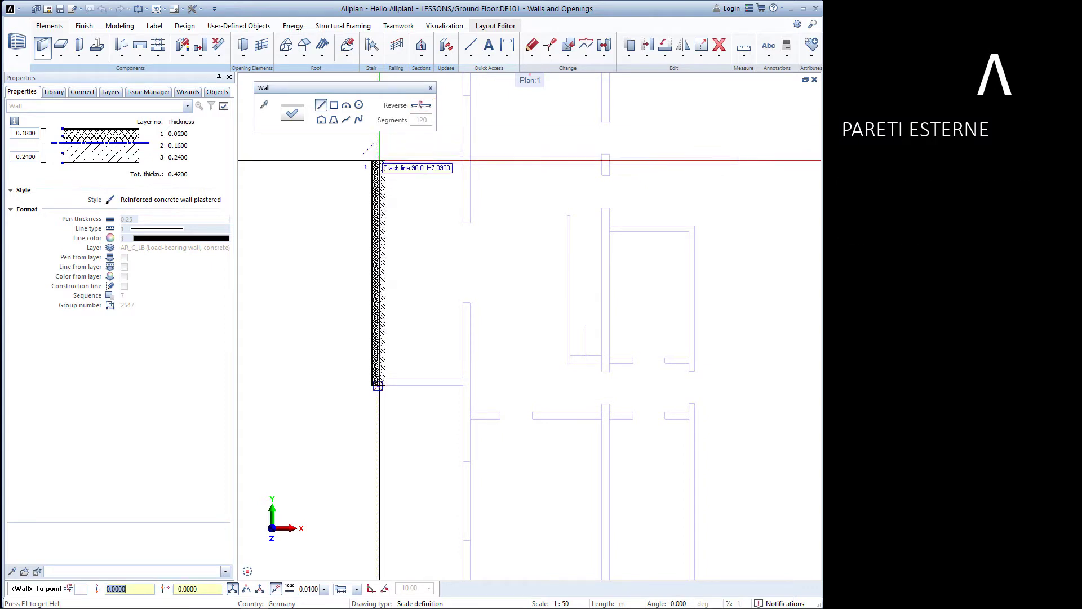
{"action": "left_click", "coordinate": [377, 156]}
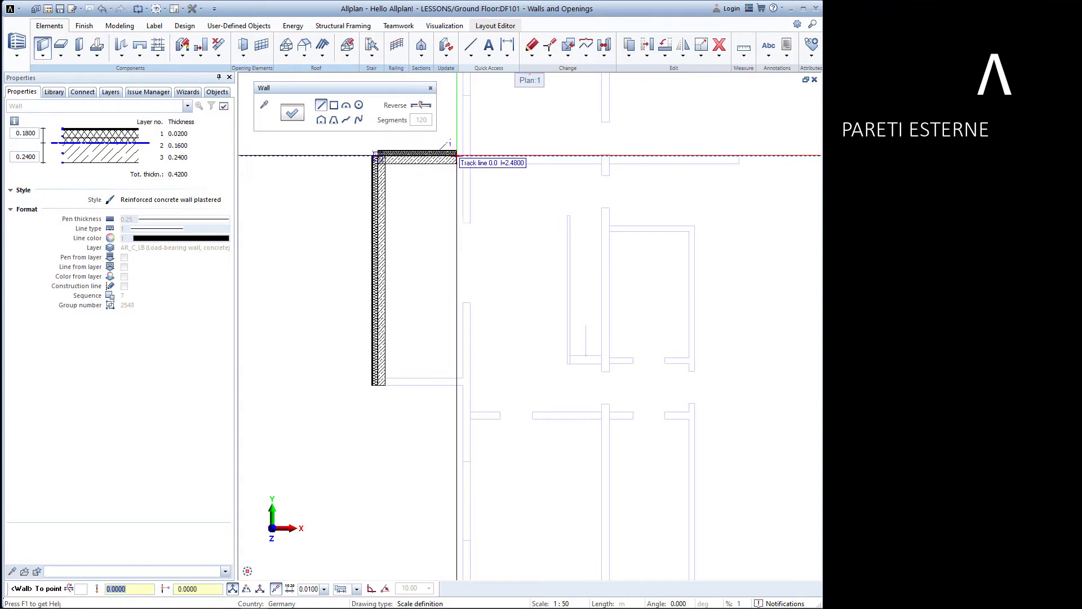
{"action": "left_click", "coordinate": [462, 151]}
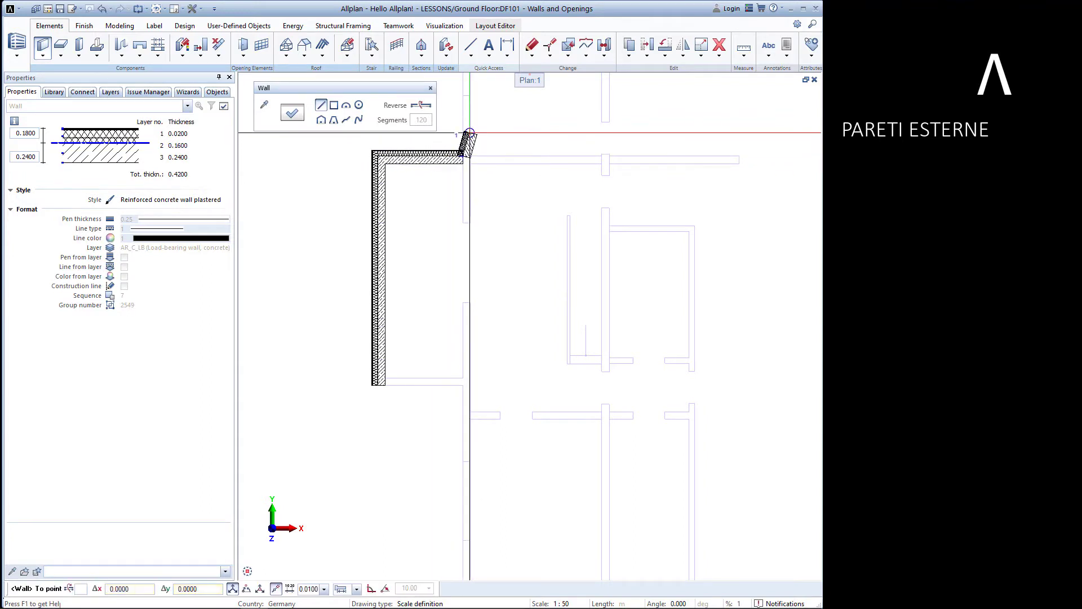
{"action": "middle_click_drag", "start_coordinate": [454, 137], "coordinate": [420, 379]}
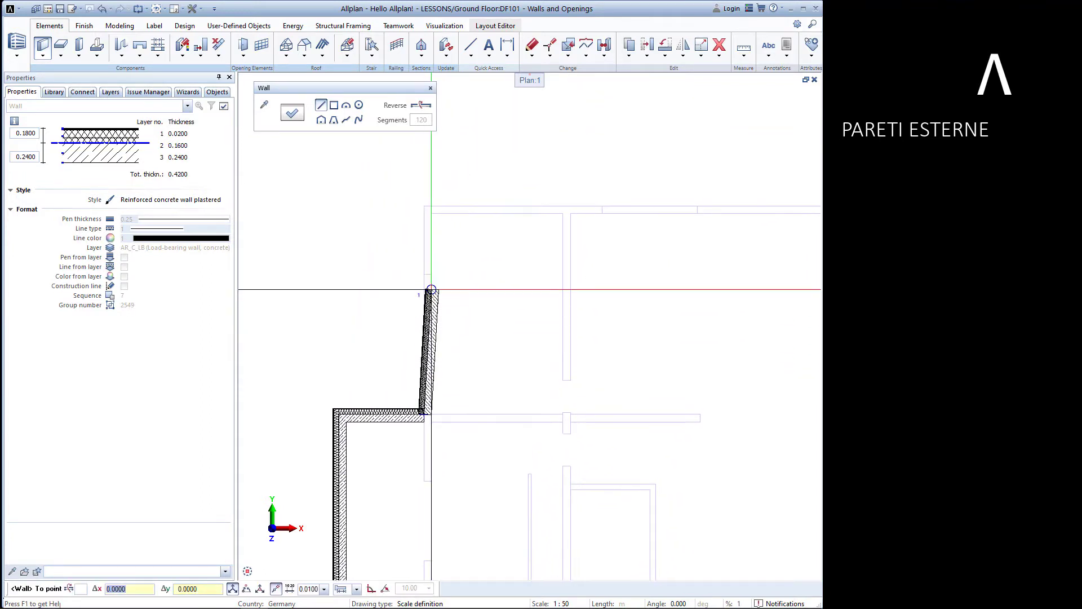
{"action": "left_click", "coordinate": [413, 195]}
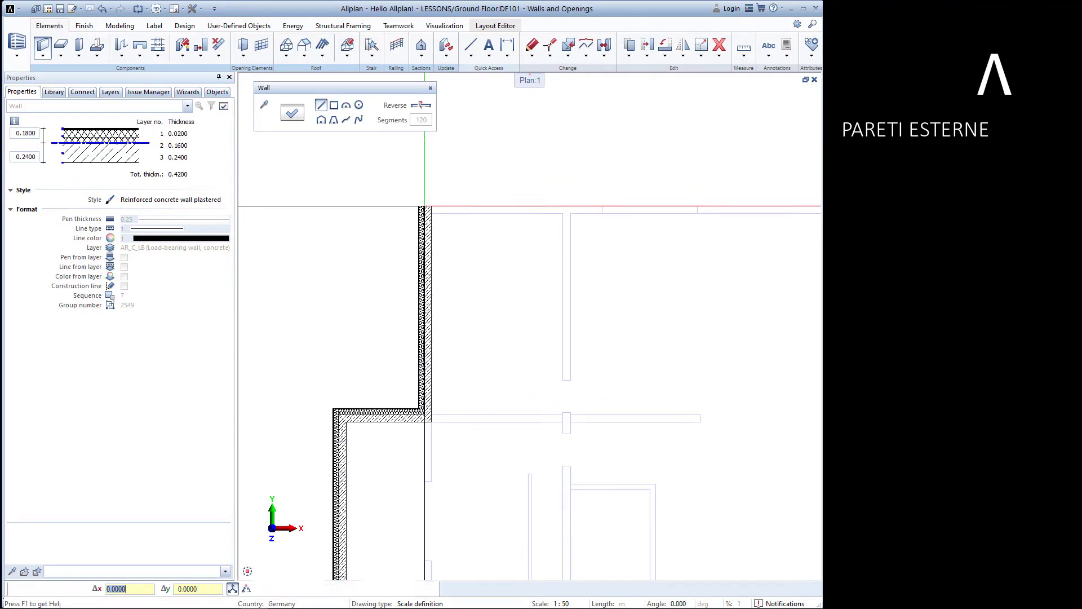
{"action": "key", "text": "Escape"}
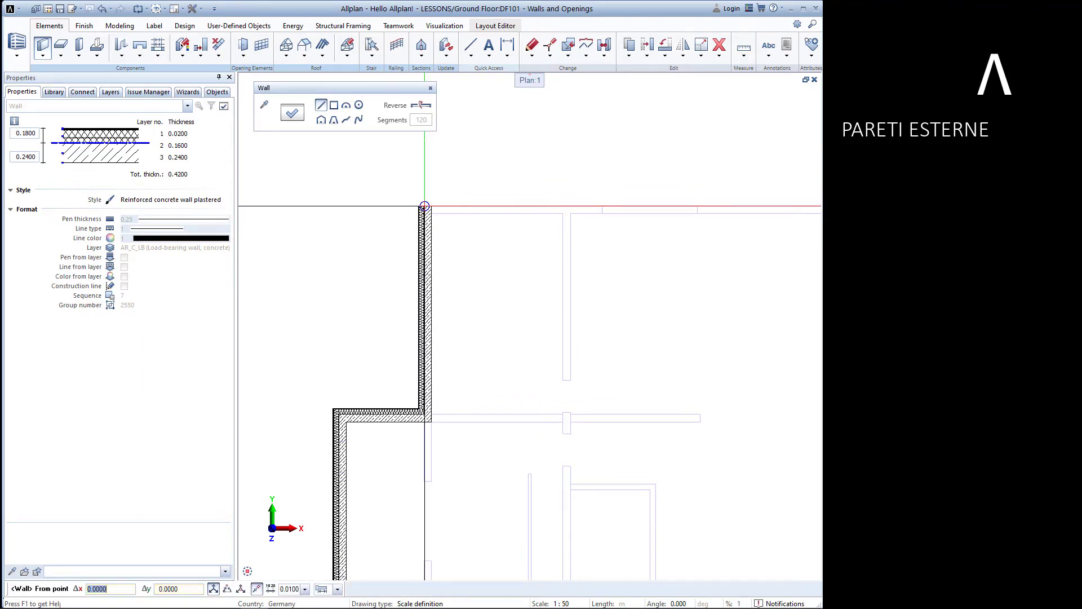
{"action": "key", "text": "Escape"}
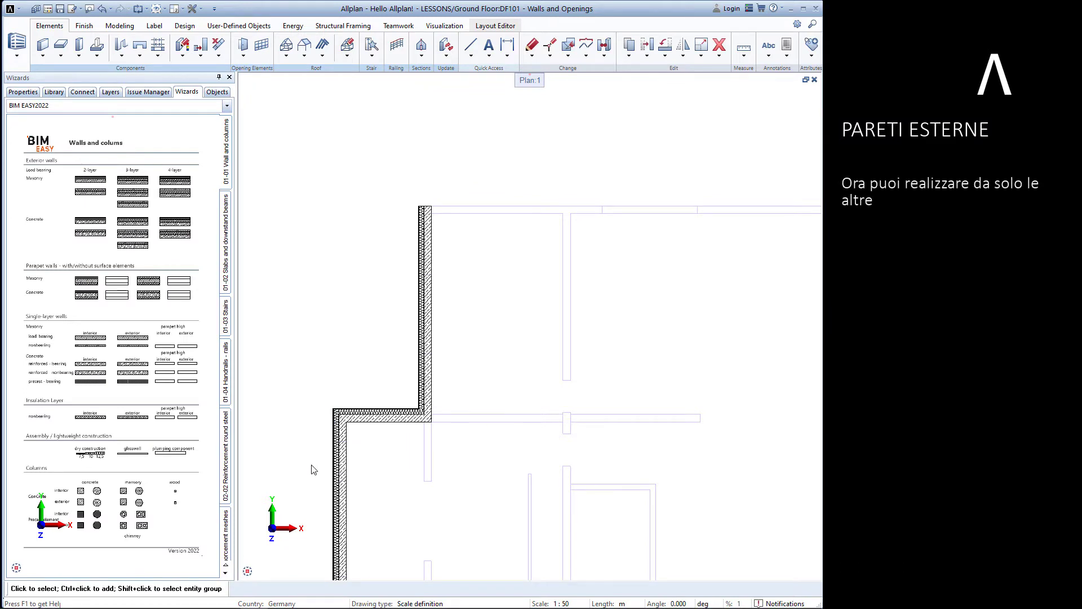
{"action": "mouse_move", "coordinate": [248, 572]}
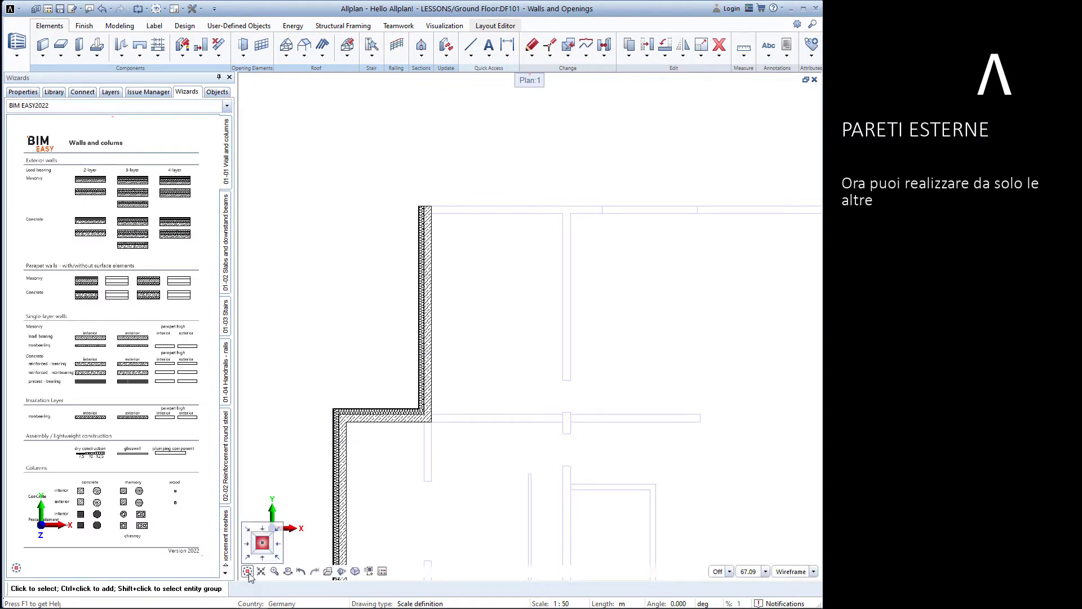
{"action": "left_click", "coordinate": [261, 571]}
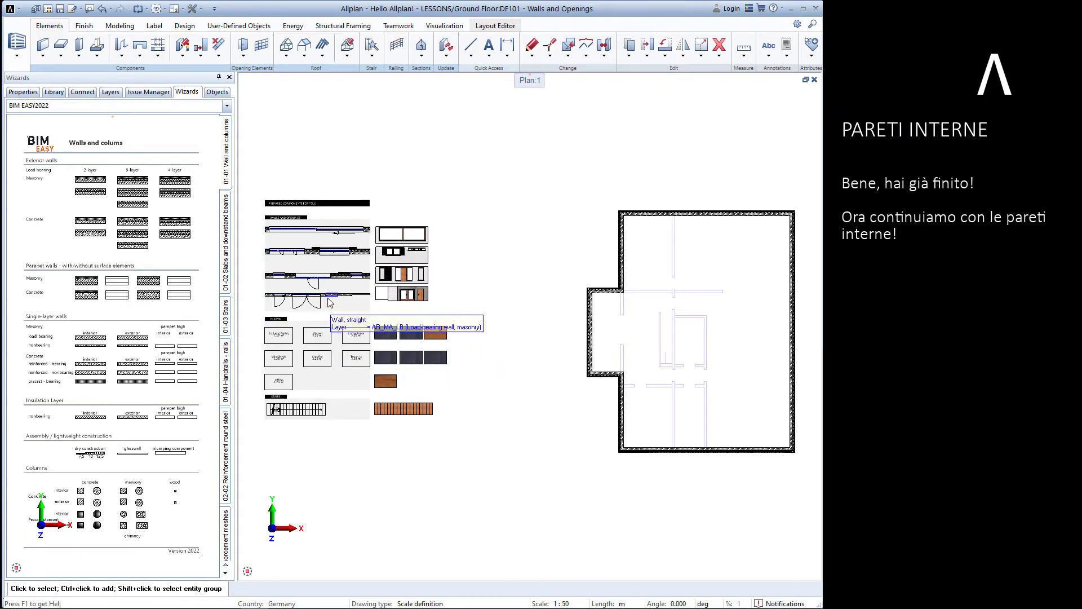
Adopt the 0.24 m reinforced concrete sample wall and draw an interior wall between two plan corners.
{"action": "scroll", "coordinate": [325, 301], "scroll_direction": "up", "scroll_amount": 3}
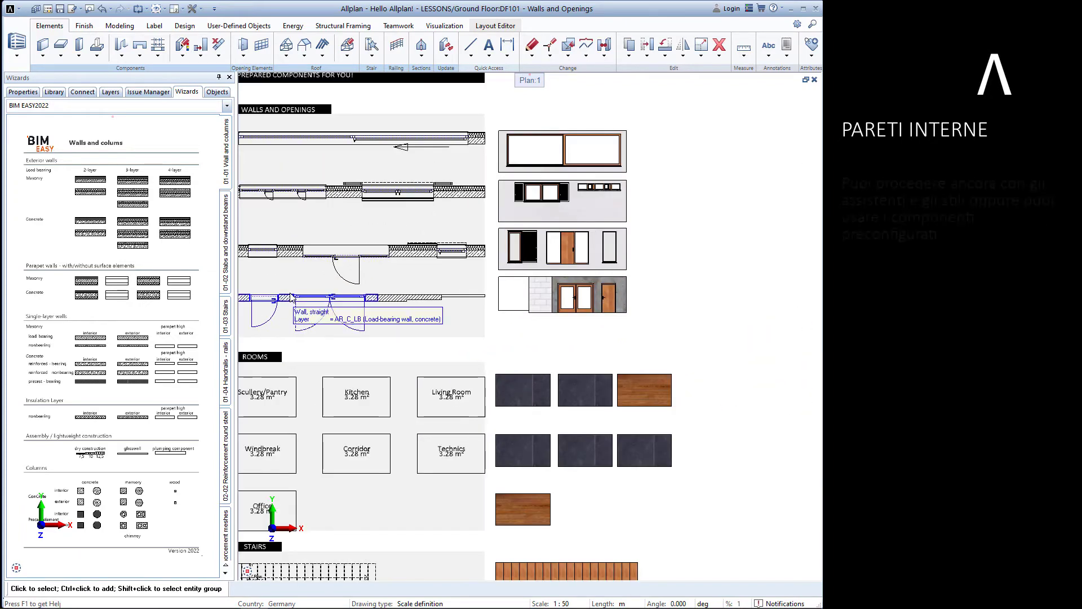
{"action": "scroll", "coordinate": [288, 300], "scroll_direction": "up", "scroll_amount": 2}
{"action": "scroll", "coordinate": [289, 299], "scroll_direction": "up", "scroll_amount": 1}
{"action": "scroll", "coordinate": [287, 303], "scroll_direction": "up", "scroll_amount": 1}
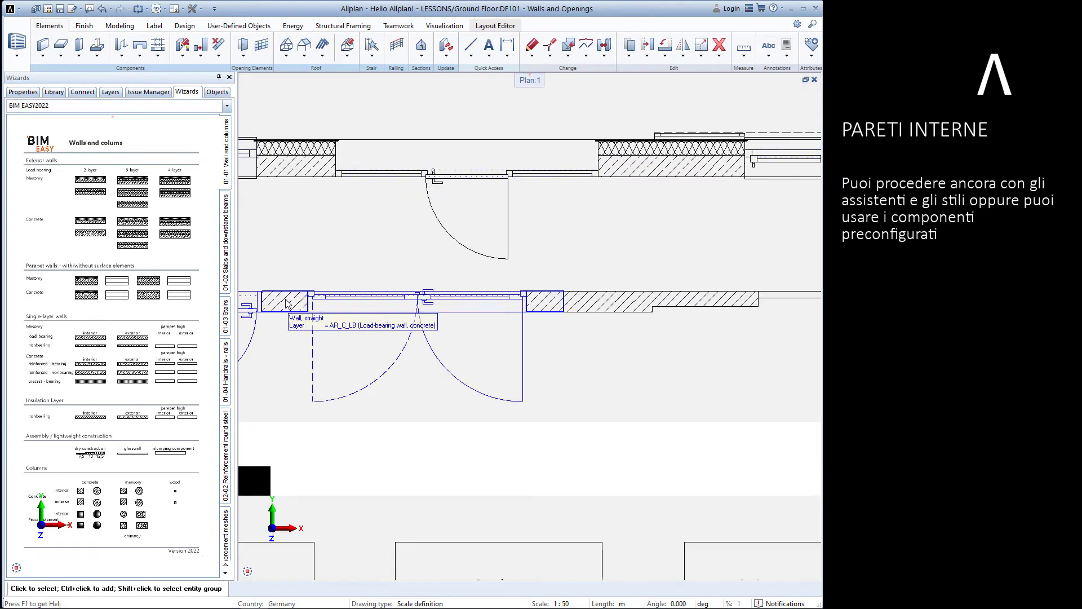
{"action": "right_click", "coordinate": [287, 304]}
{"action": "right_click", "coordinate": [287, 303]}
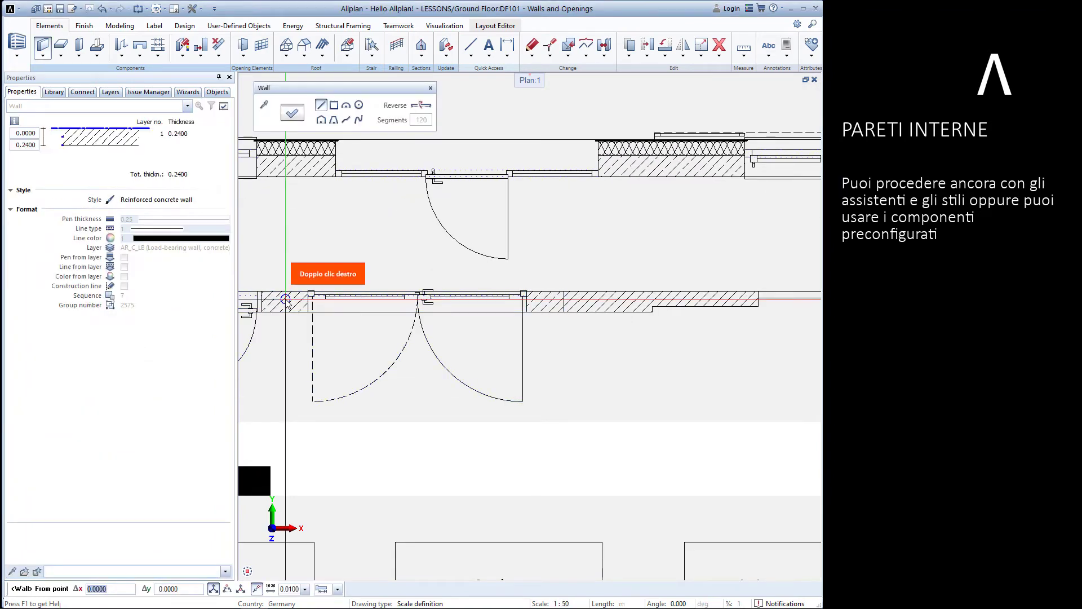
{"action": "scroll", "coordinate": [285, 300], "scroll_direction": "down", "scroll_amount": 5}
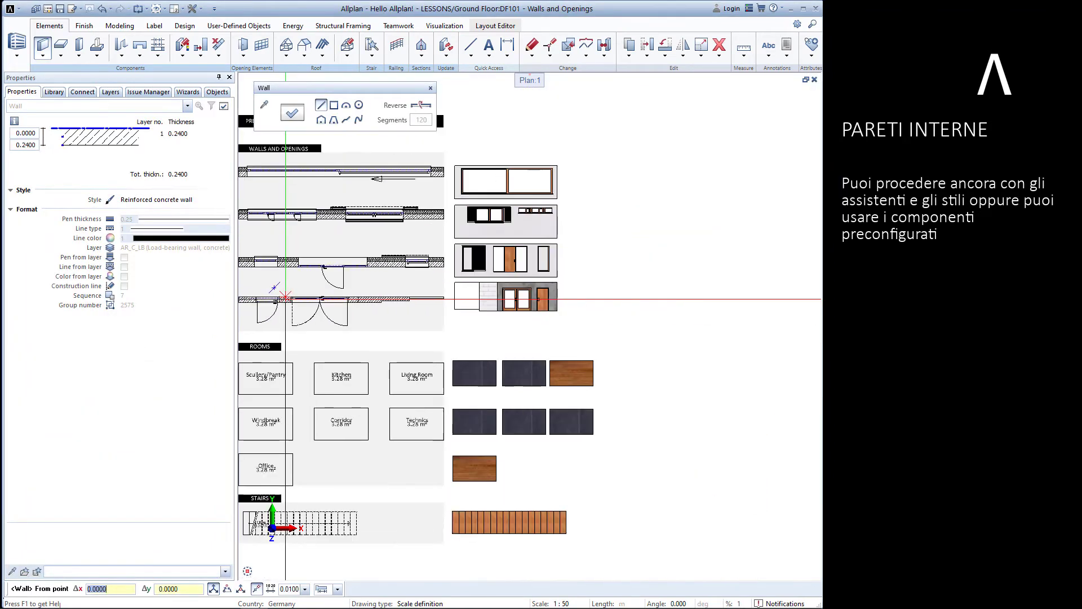
{"action": "scroll", "coordinate": [285, 299], "scroll_direction": "down", "scroll_amount": 3}
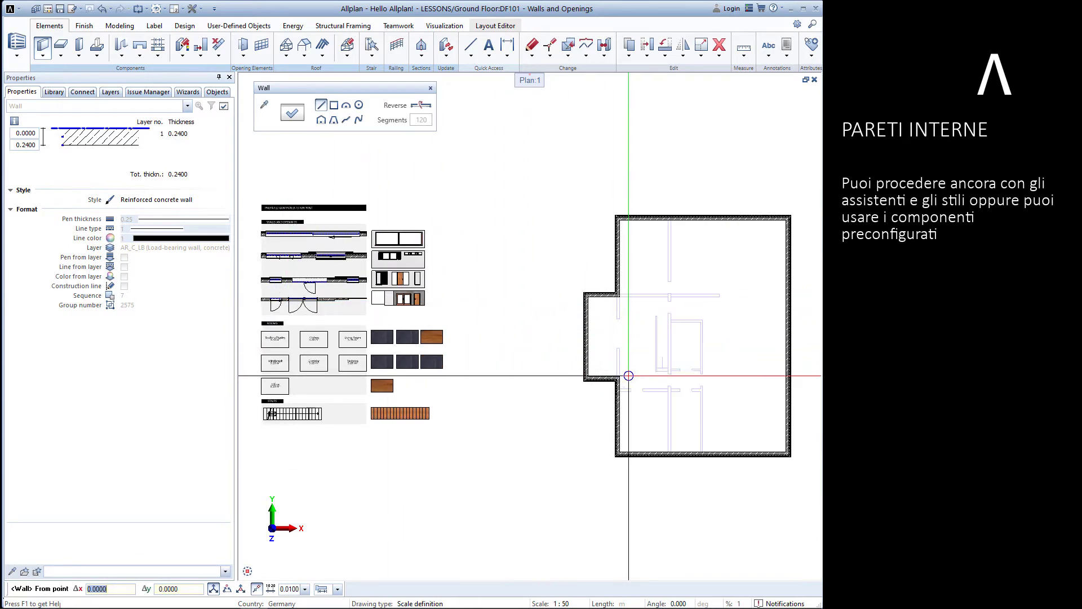
{"action": "scroll", "coordinate": [631, 375], "scroll_direction": "up", "scroll_amount": 2}
{"action": "scroll", "coordinate": [628, 375], "scroll_direction": "up", "scroll_amount": 2}
{"action": "scroll", "coordinate": [596, 374], "scroll_direction": "up", "scroll_amount": 2}
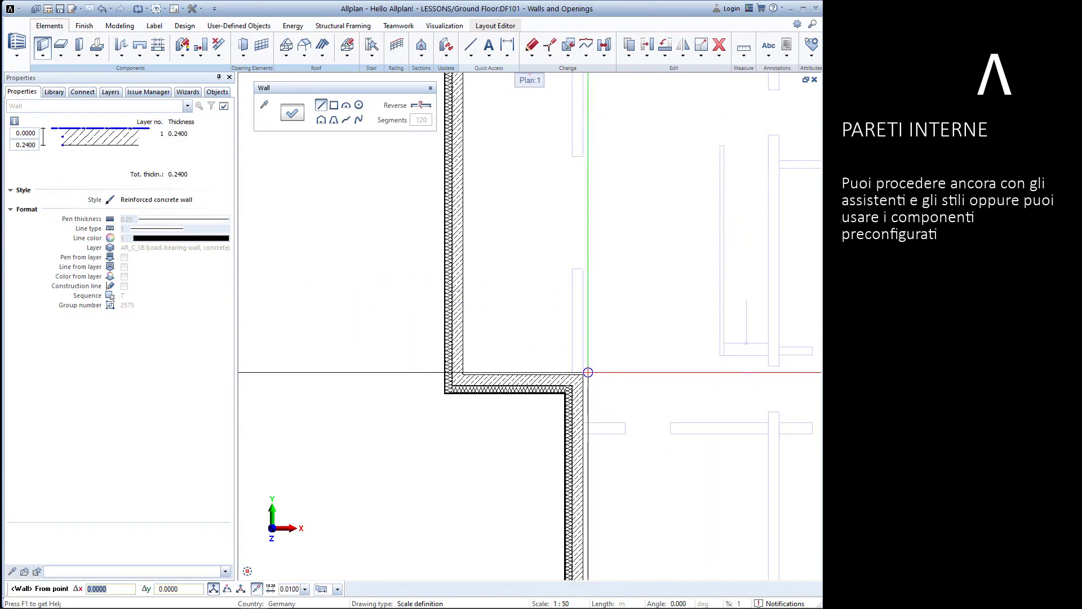
{"action": "left_click", "coordinate": [584, 374]}
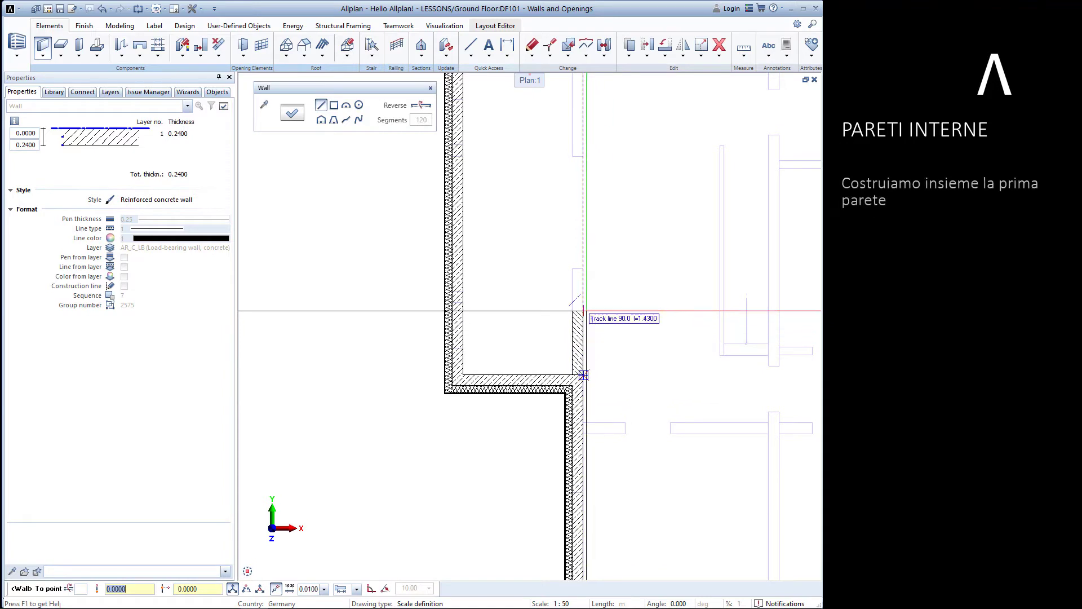
{"action": "middle_click_drag", "start_coordinate": [596, 241], "coordinate": [544, 388]}
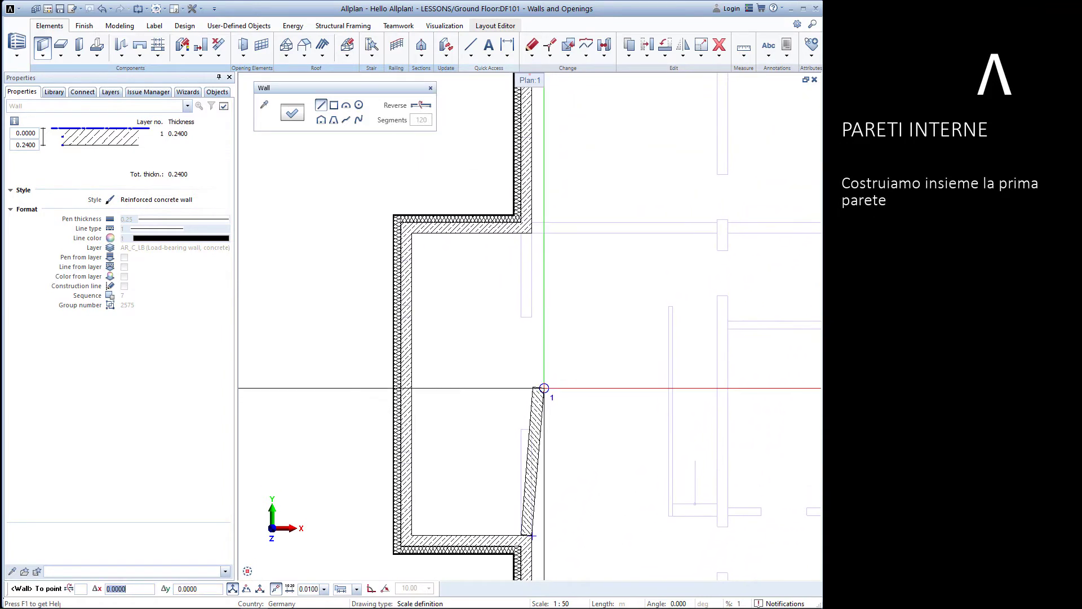
{"action": "left_click", "coordinate": [530, 232]}
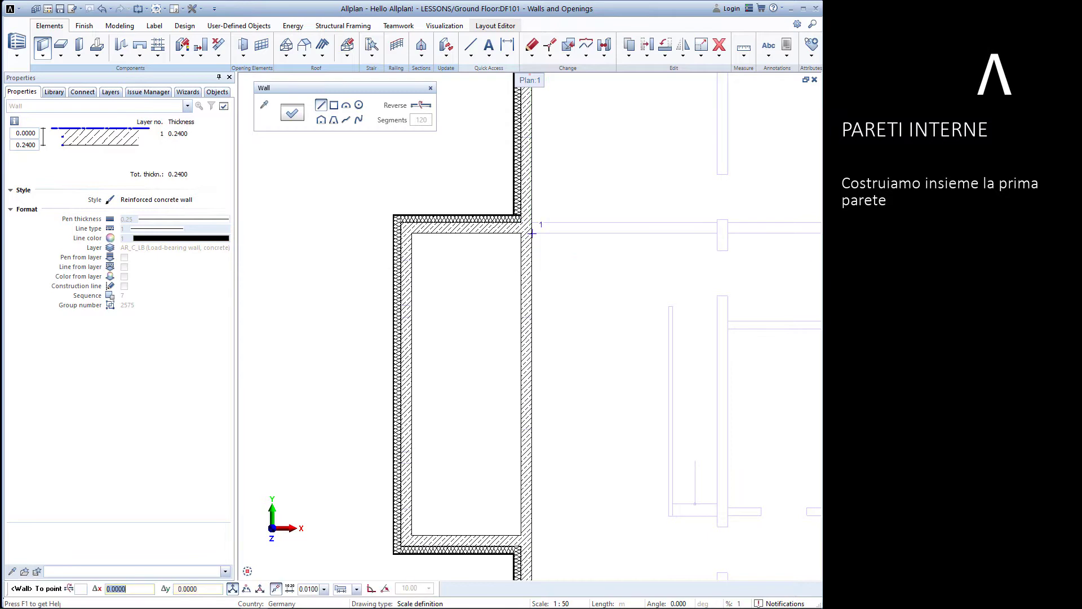
{"action": "key", "text": "Escape"}
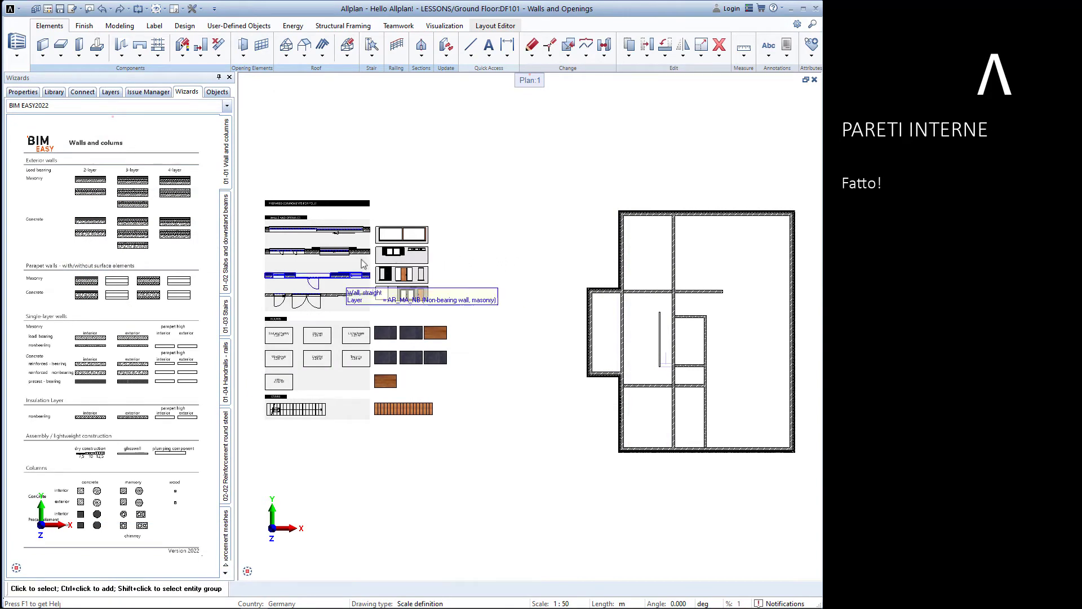
Adopt the sample door and mark its opening in the projecting room's left outer wall.
{"action": "scroll", "coordinate": [309, 265], "scroll_direction": "up", "scroll_amount": 2}
{"action": "scroll", "coordinate": [308, 264], "scroll_direction": "up", "scroll_amount": 3}
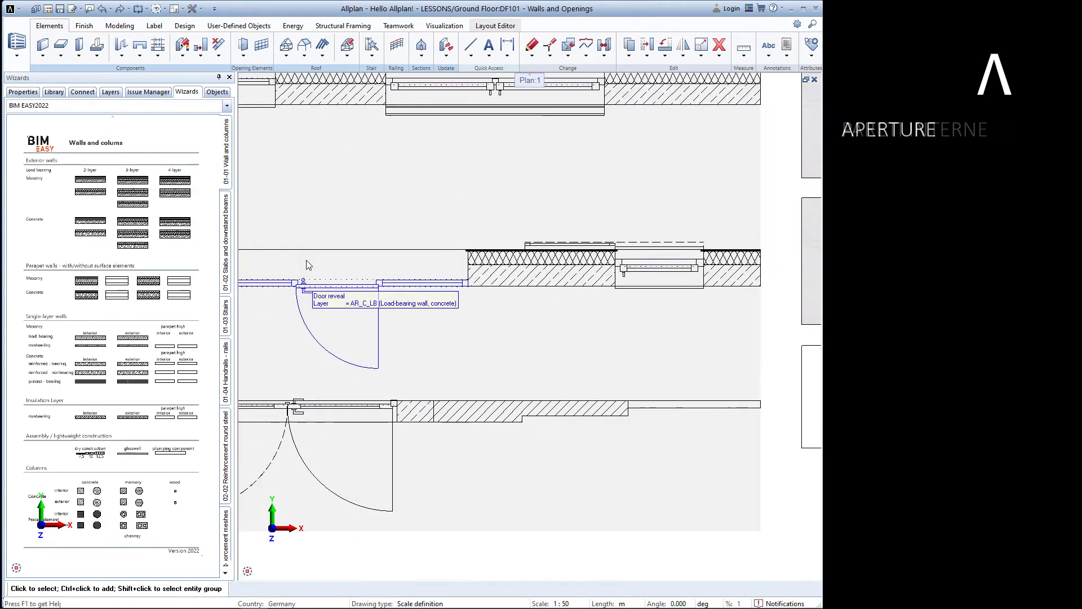
{"action": "right_click", "coordinate": [306, 260]}
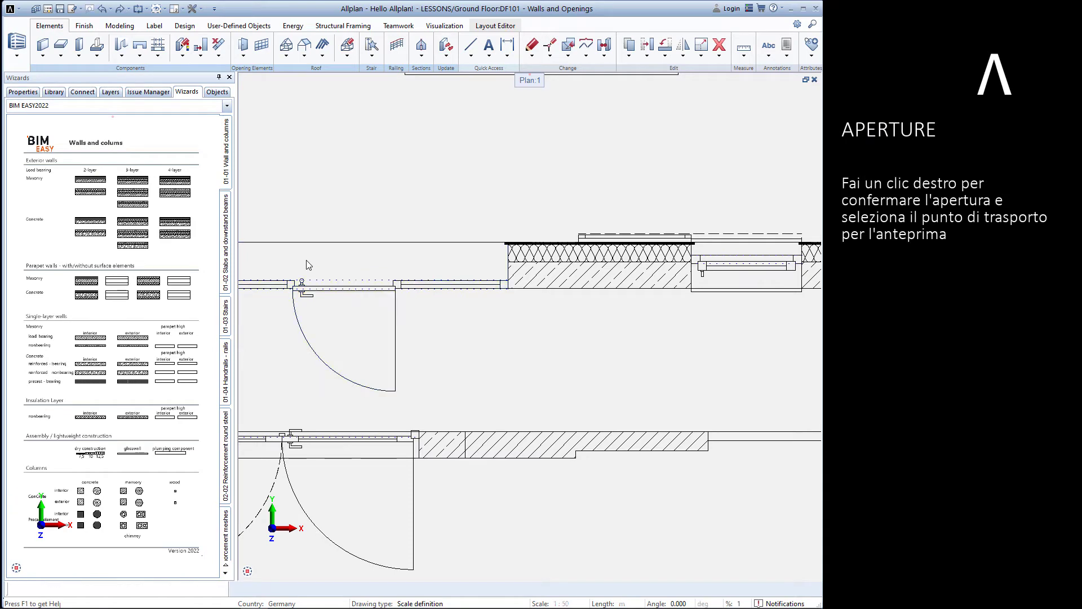
{"action": "right_click", "coordinate": [306, 258]}
{"action": "right_click", "coordinate": [306, 259]}
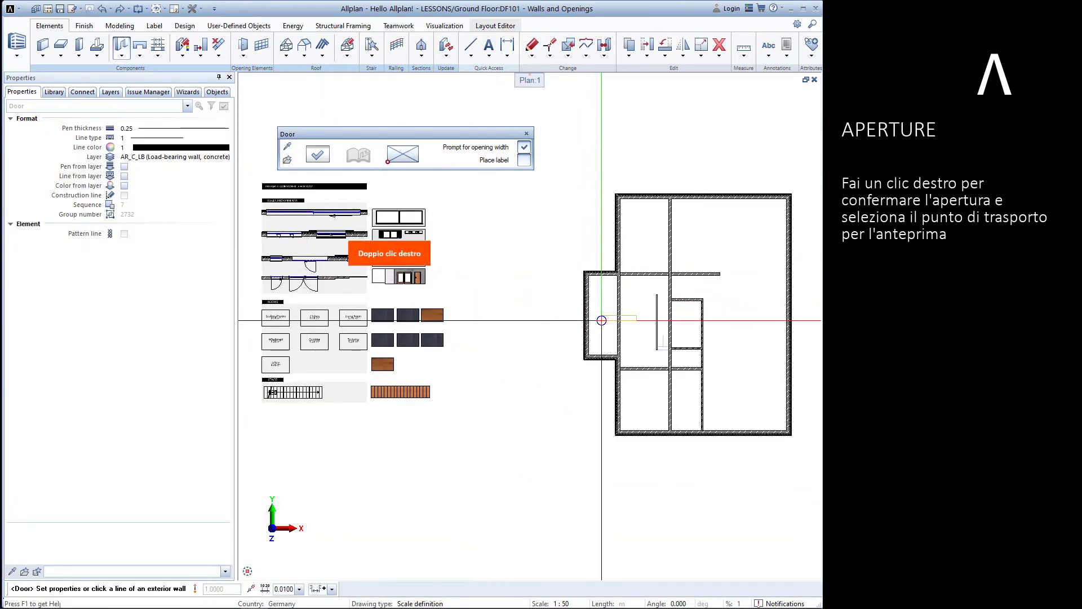
{"action": "scroll", "coordinate": [599, 316], "scroll_direction": "up", "scroll_amount": 3}
{"action": "scroll", "coordinate": [546, 305], "scroll_direction": "up", "scroll_amount": 2}
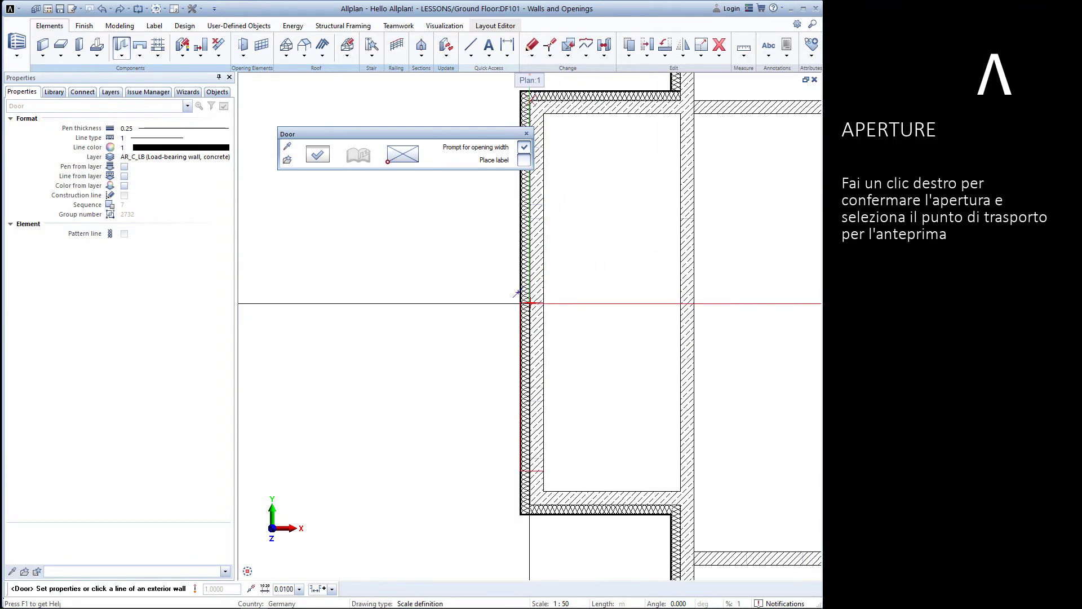
{"action": "left_click", "coordinate": [524, 219]}
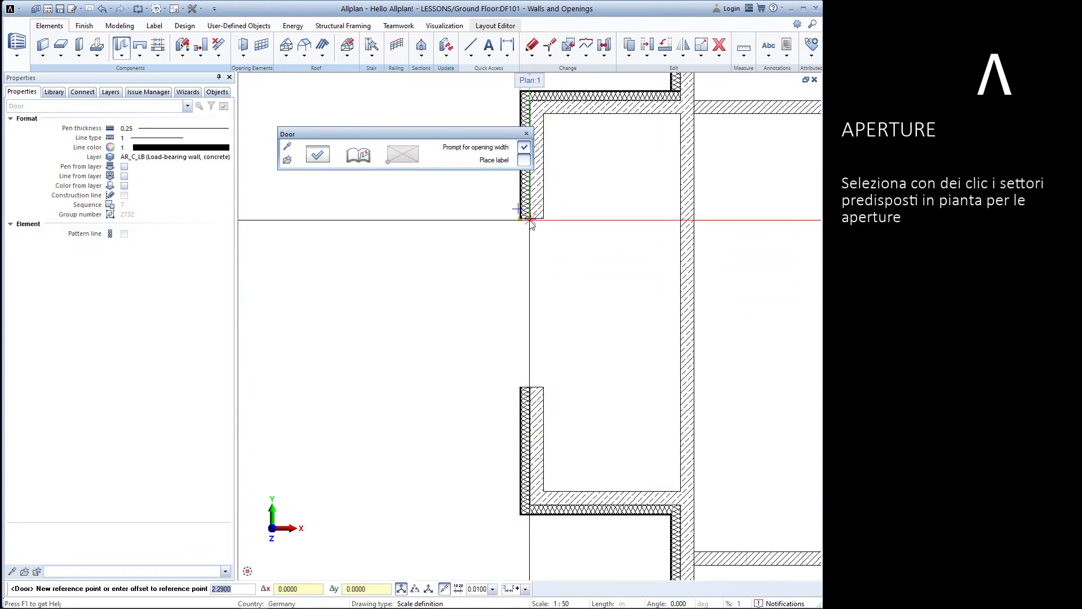
{"action": "left_click", "coordinate": [531, 224]}
{"action": "key", "text": "Return"}
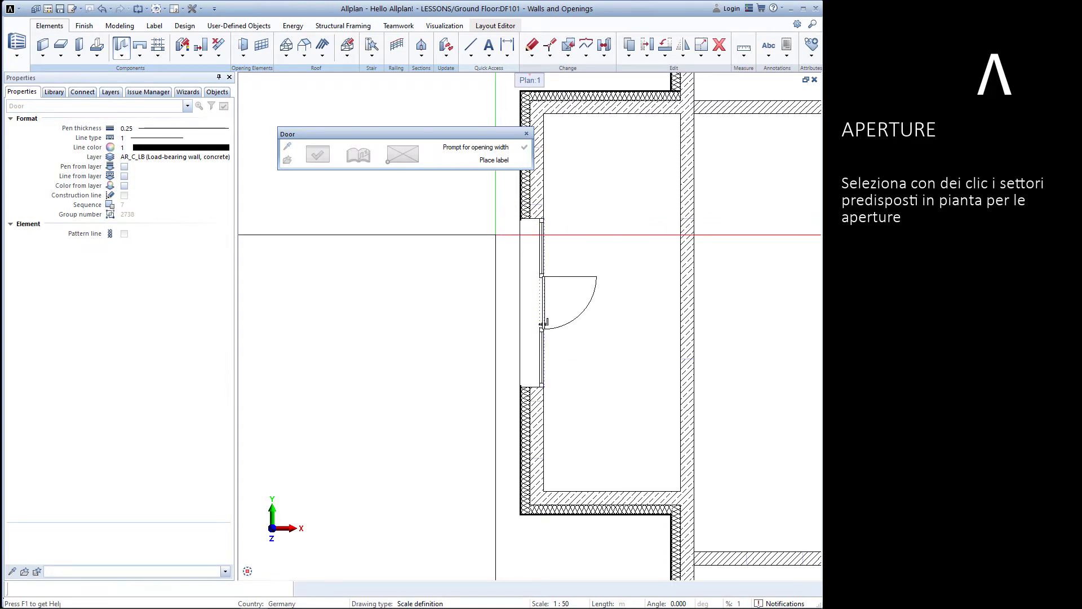
Put the door's hinge at the top and make it swing into the room.
{"action": "left_click", "coordinate": [497, 240]}
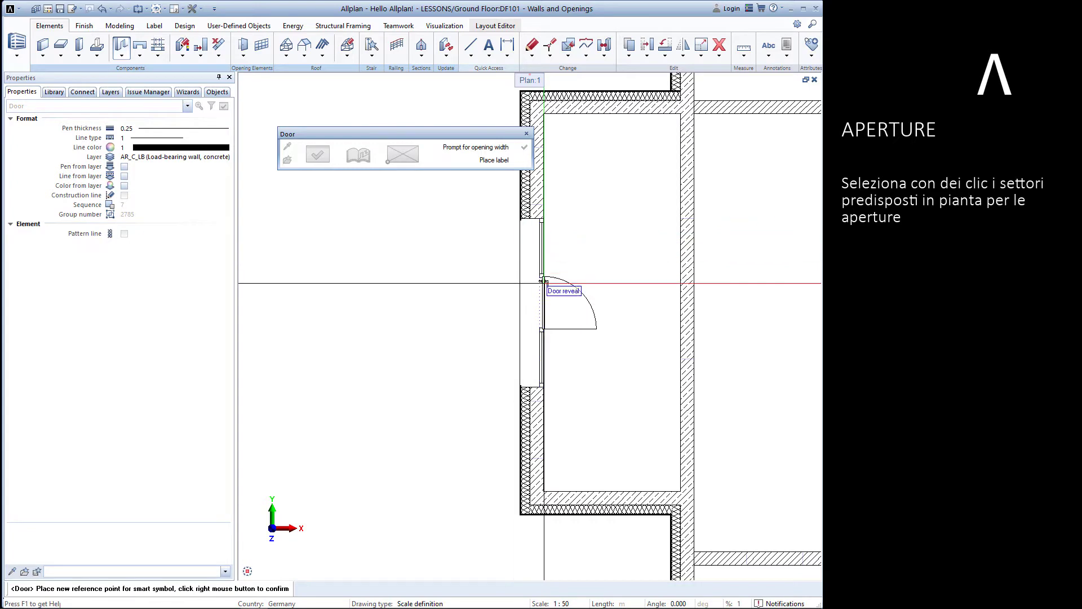
{"action": "left_click", "coordinate": [566, 345]}
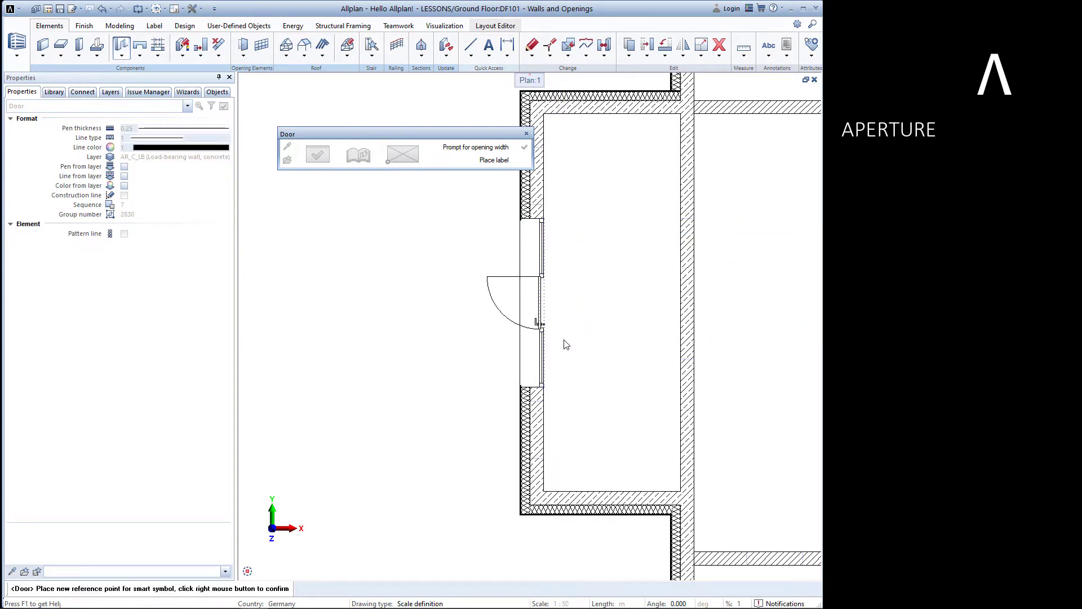
{"action": "left_click", "coordinate": [503, 249]}
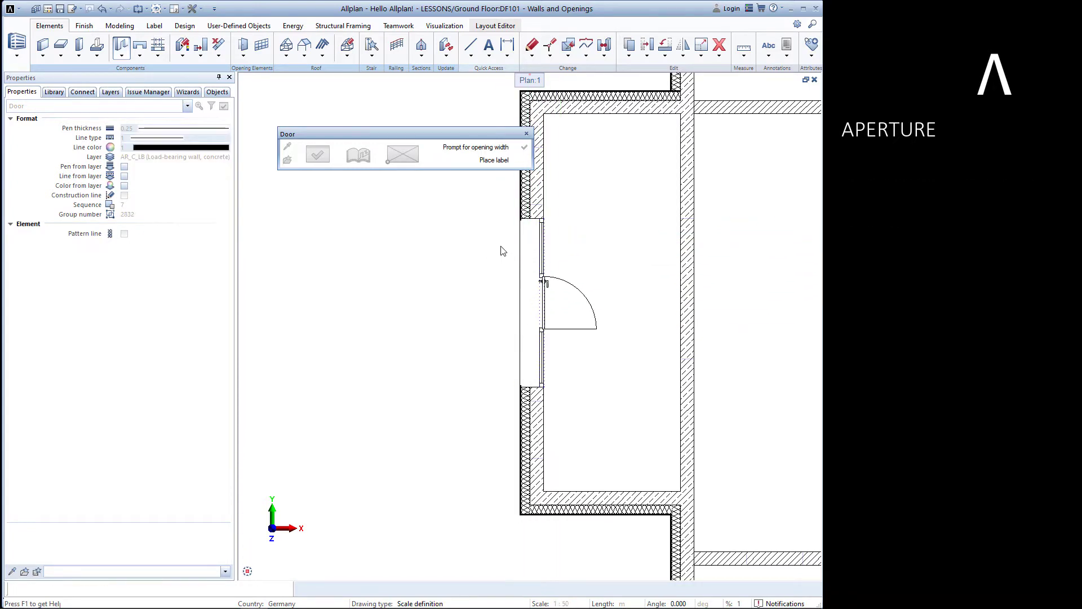
{"action": "right_click", "coordinate": [502, 250]}
{"action": "key", "text": "Escape"}
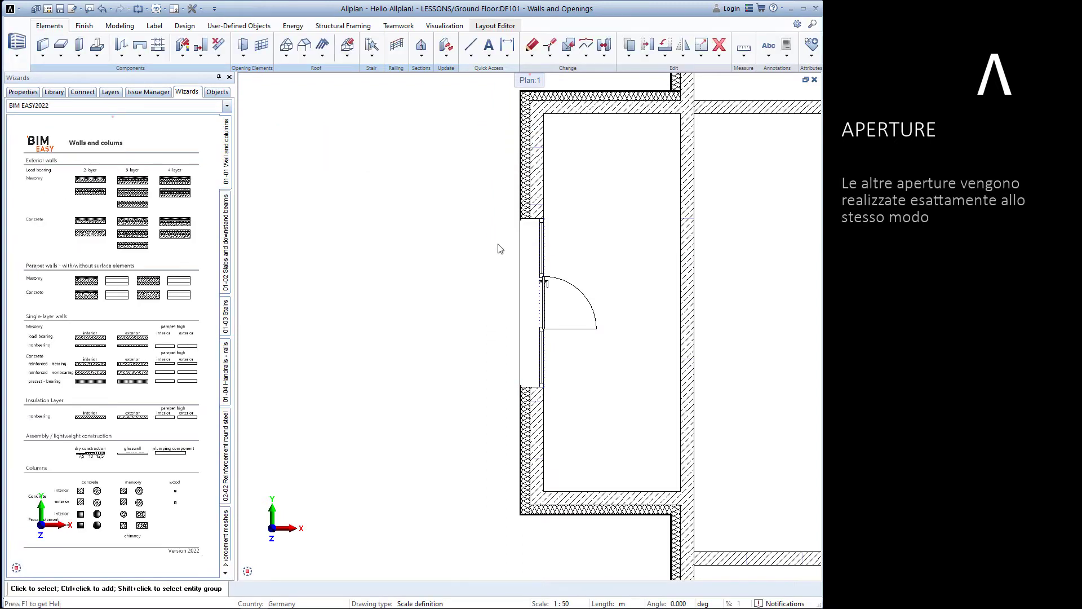
Switch to the 2 + 1 Animation Window layout and orbit the perspective onto the new door.
{"action": "left_click", "coordinate": [181, 10]}
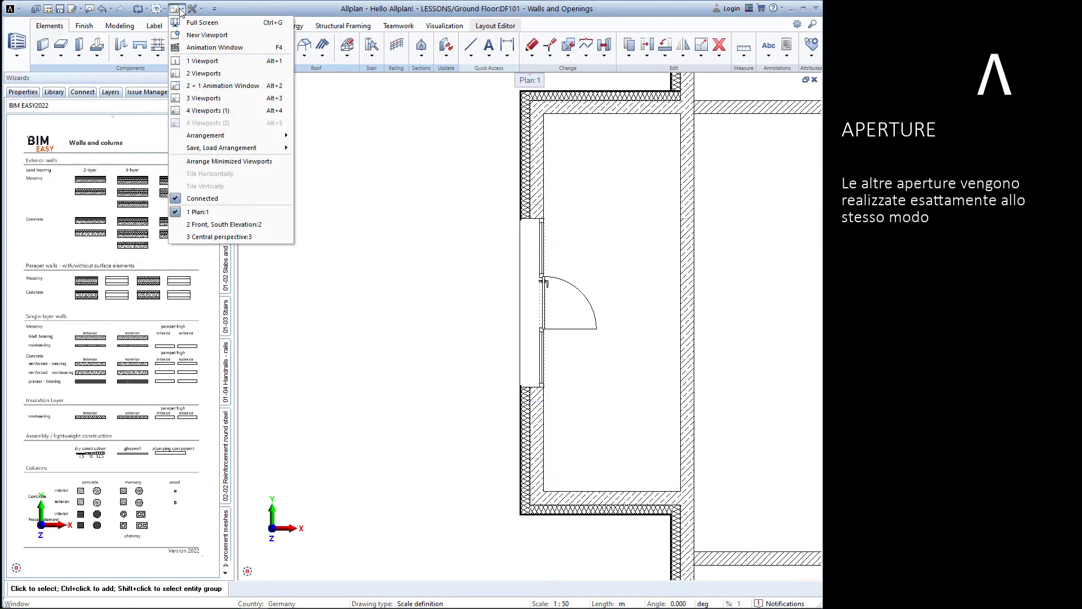
{"action": "left_click", "coordinate": [183, 85]}
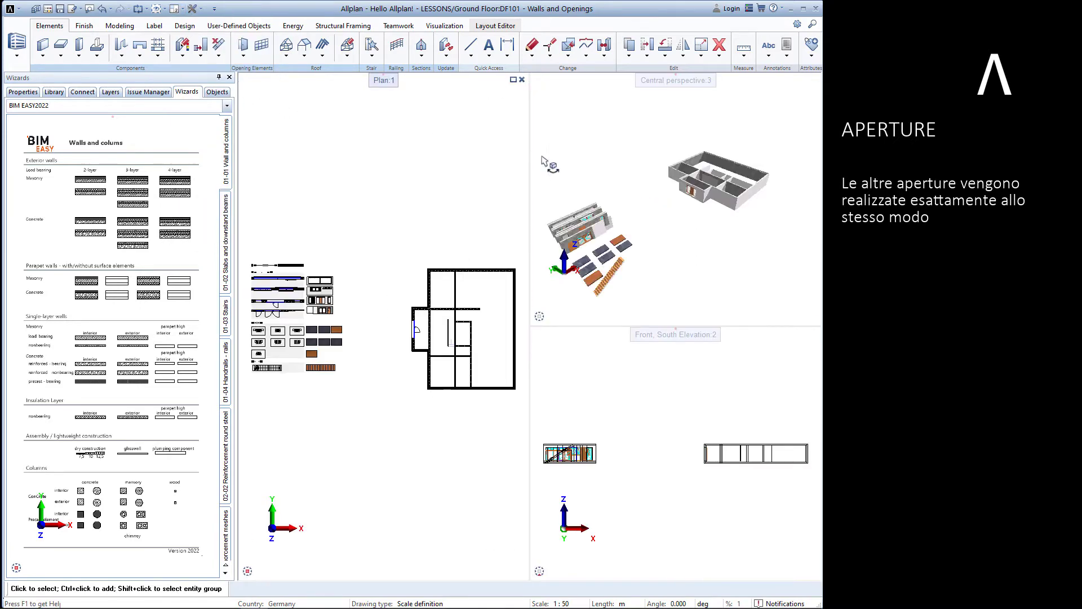
{"action": "scroll", "coordinate": [710, 193], "scroll_direction": "up", "scroll_amount": 2}
{"action": "scroll", "coordinate": [711, 193], "scroll_direction": "up", "scroll_amount": 2}
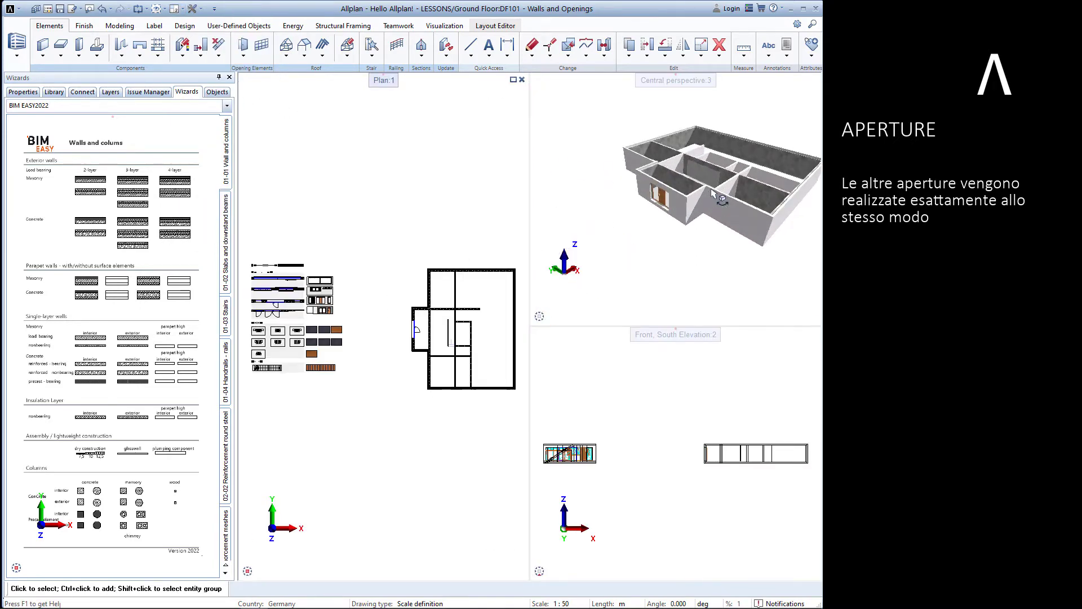
{"action": "mouse_move", "coordinate": [713, 194]}
{"action": "left_mouse_down"}
{"action": "mouse_move", "coordinate": [625, 190]}
{"action": "mouse_move", "coordinate": [557, 224]}
{"action": "left_mouse_up"}
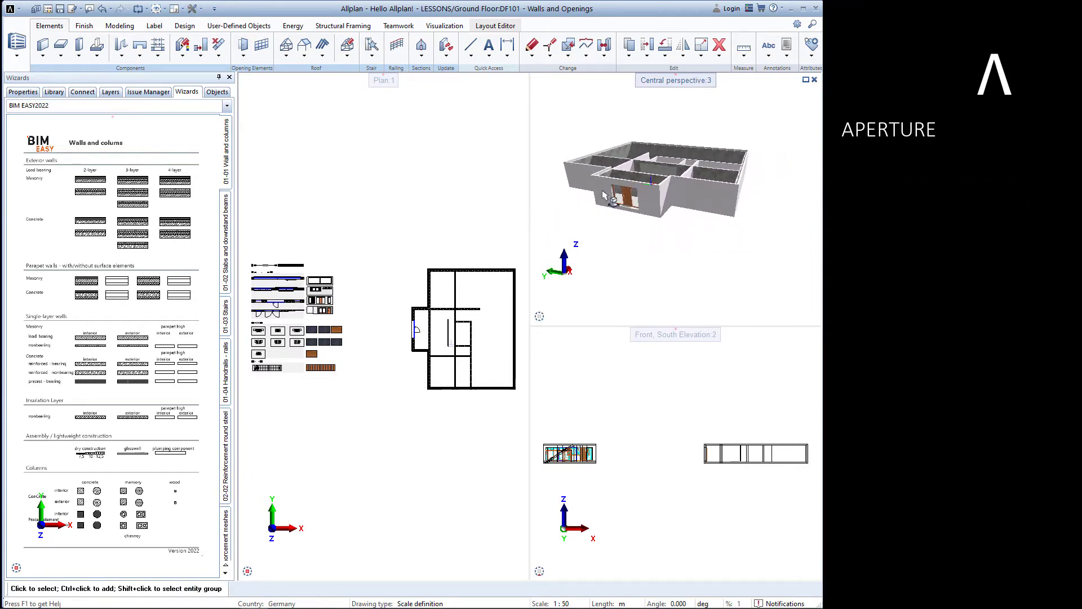
{"action": "scroll", "coordinate": [604, 195], "scroll_direction": "up", "scroll_amount": 2}
{"action": "scroll", "coordinate": [604, 195], "scroll_direction": "up", "scroll_amount": 1}
{"action": "mouse_move", "coordinate": [604, 195]}
{"action": "left_mouse_down"}
{"action": "mouse_move", "coordinate": [647, 227]}
{"action": "mouse_move", "coordinate": [628, 230]}
{"action": "left_mouse_up"}
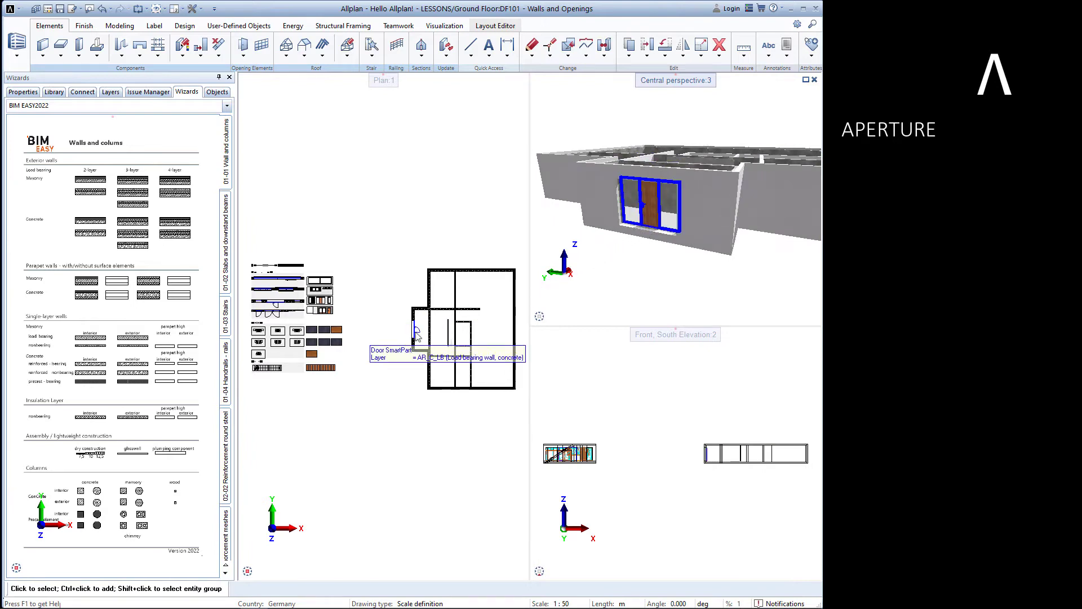
{"action": "scroll", "coordinate": [416, 333], "scroll_direction": "up", "scroll_amount": 5}
{"action": "scroll", "coordinate": [415, 337], "scroll_direction": "up", "scroll_amount": 2}
Change the door opening to 4 m width and 2 m height.
{"action": "scroll", "coordinate": [406, 332], "scroll_direction": "up", "scroll_amount": 1}
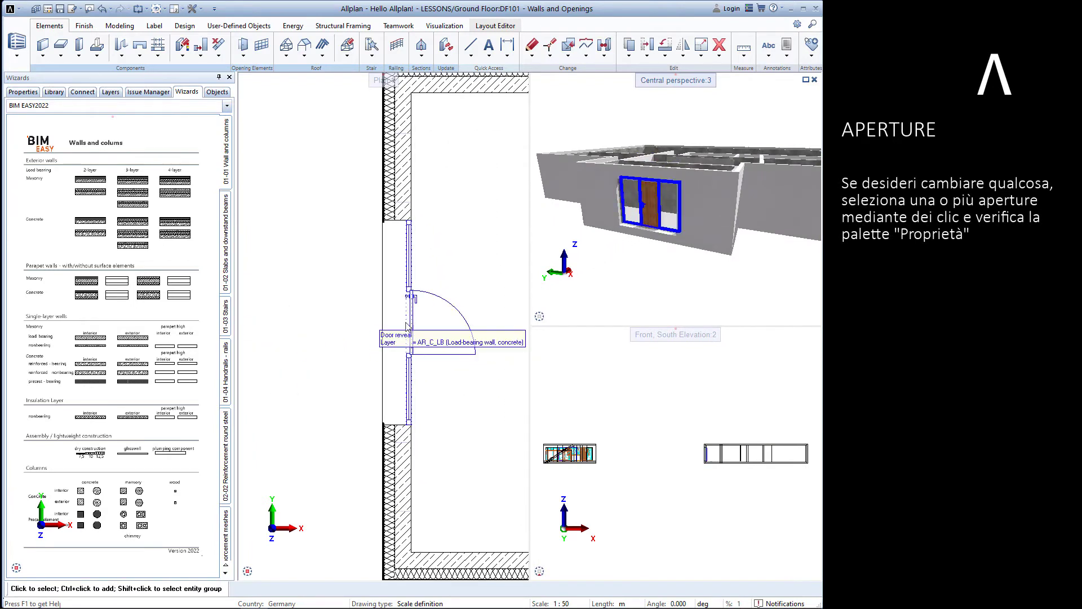
{"action": "left_click", "coordinate": [393, 309]}
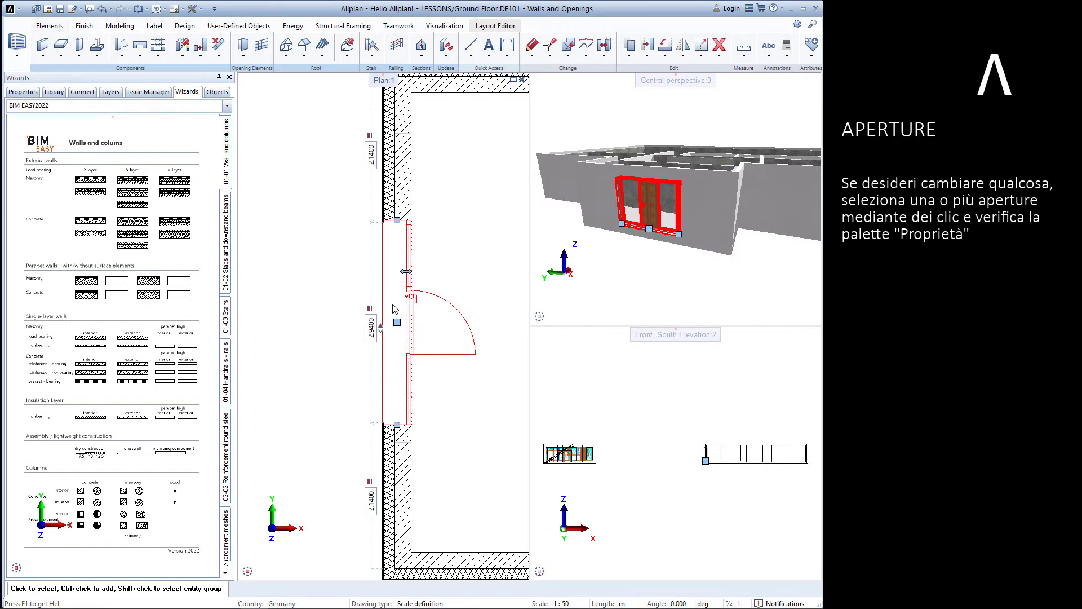
{"action": "left_click", "coordinate": [35, 94]}
{"action": "type", "text": "4"}
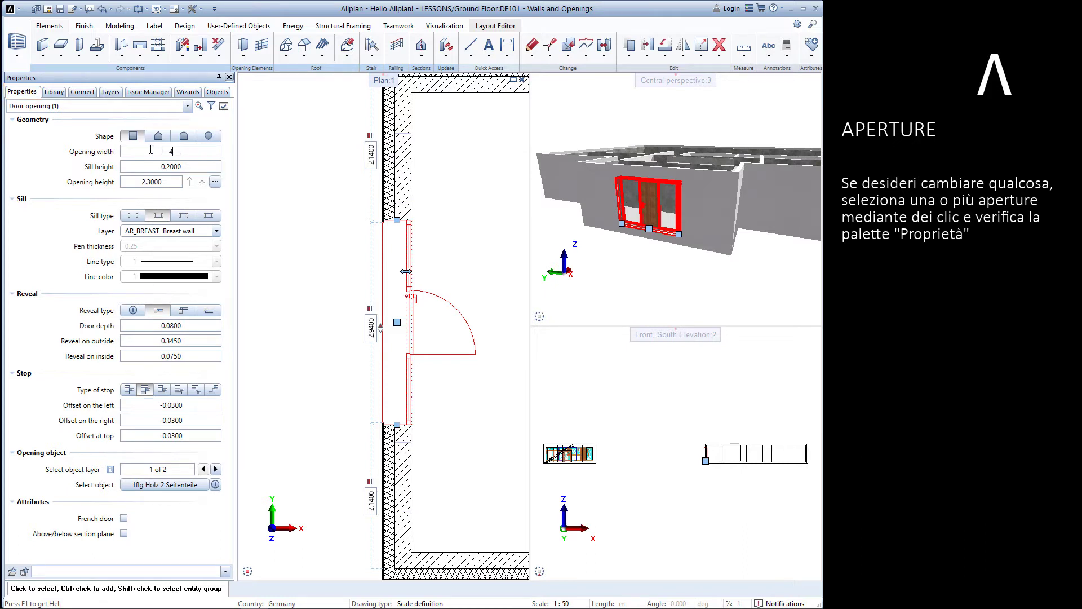
{"action": "key", "text": "Return"}
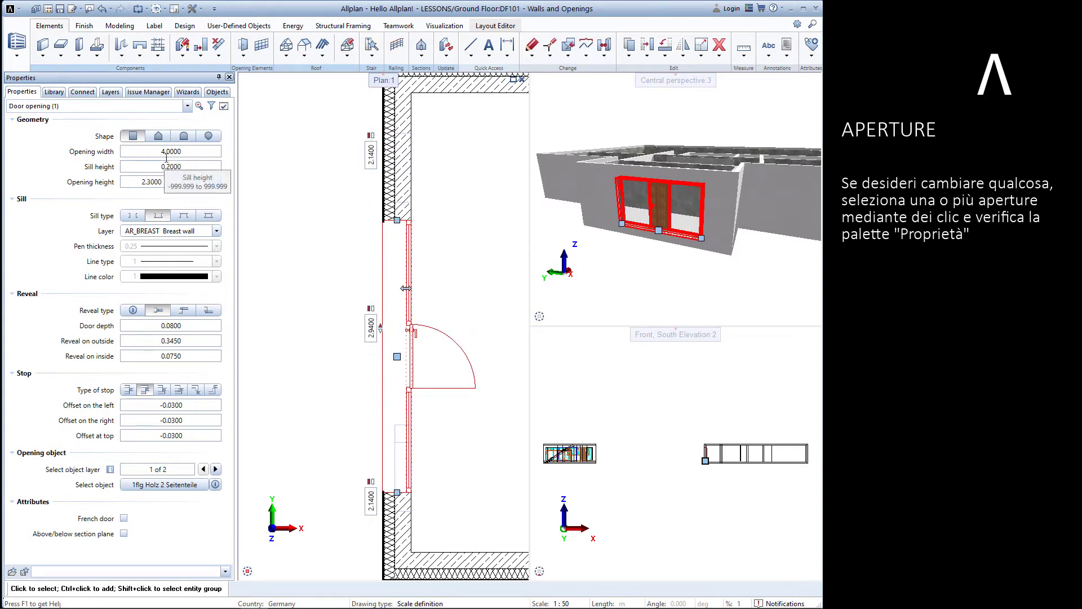
{"action": "mouse_move", "coordinate": [153, 182]}
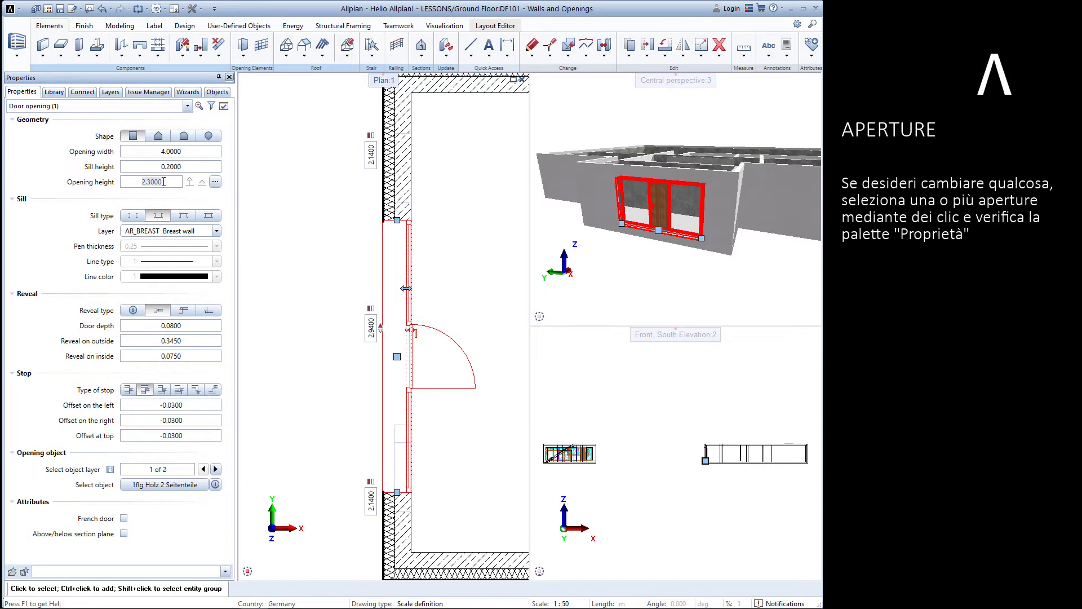
{"action": "type", "text": "2"}
{"action": "key", "text": "Return"}
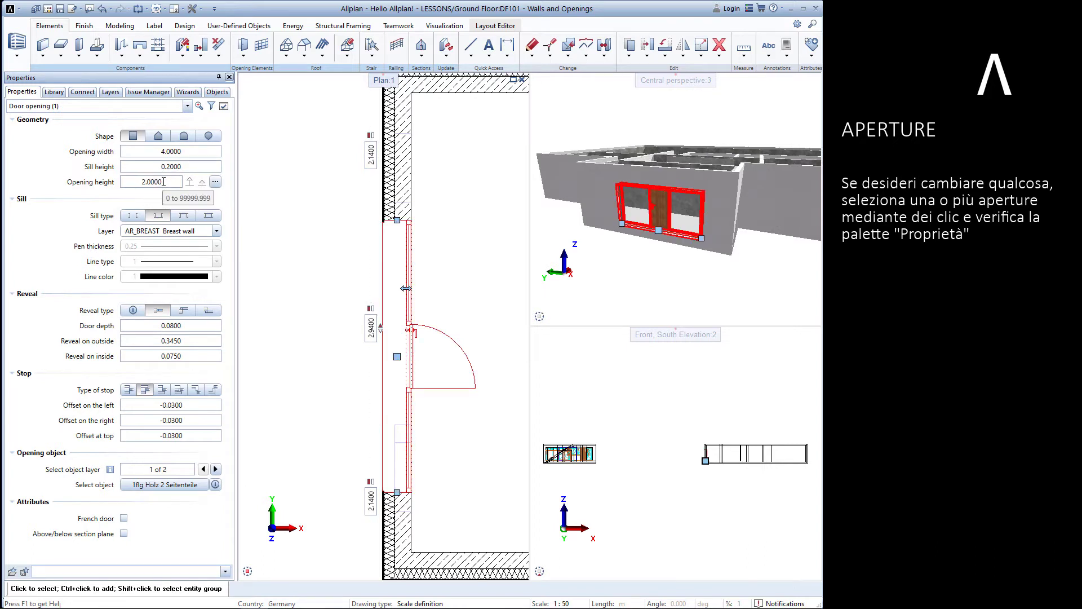
Enlarge the perspective, raise the sill to 0.5, then undo the sill, height and width edits.
{"action": "double_click", "coordinate": [661, 82]}
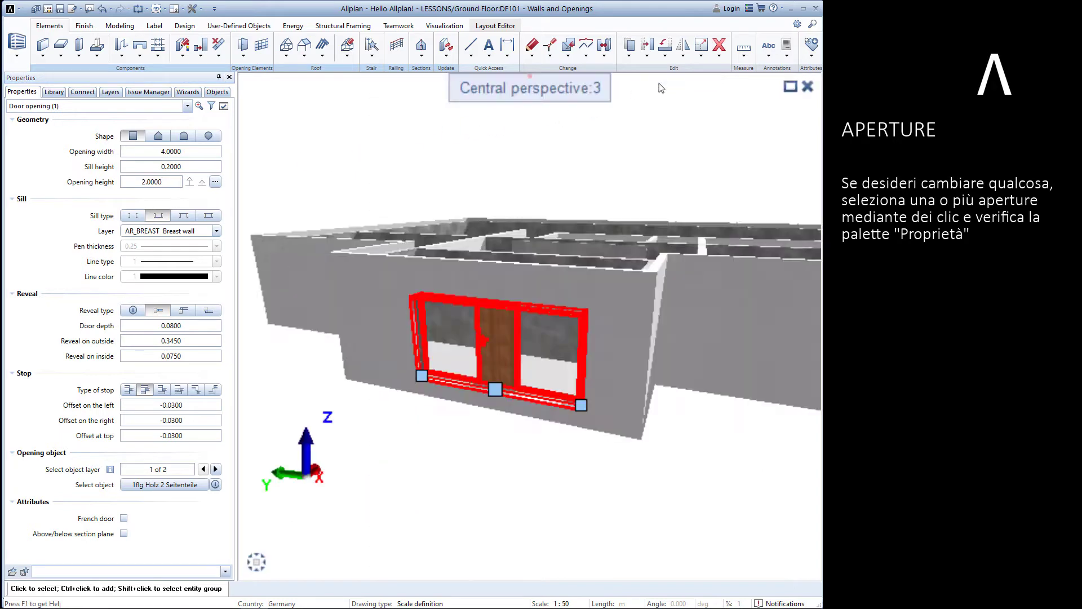
{"action": "scroll", "coordinate": [530, 358], "scroll_direction": "up", "scroll_amount": 2}
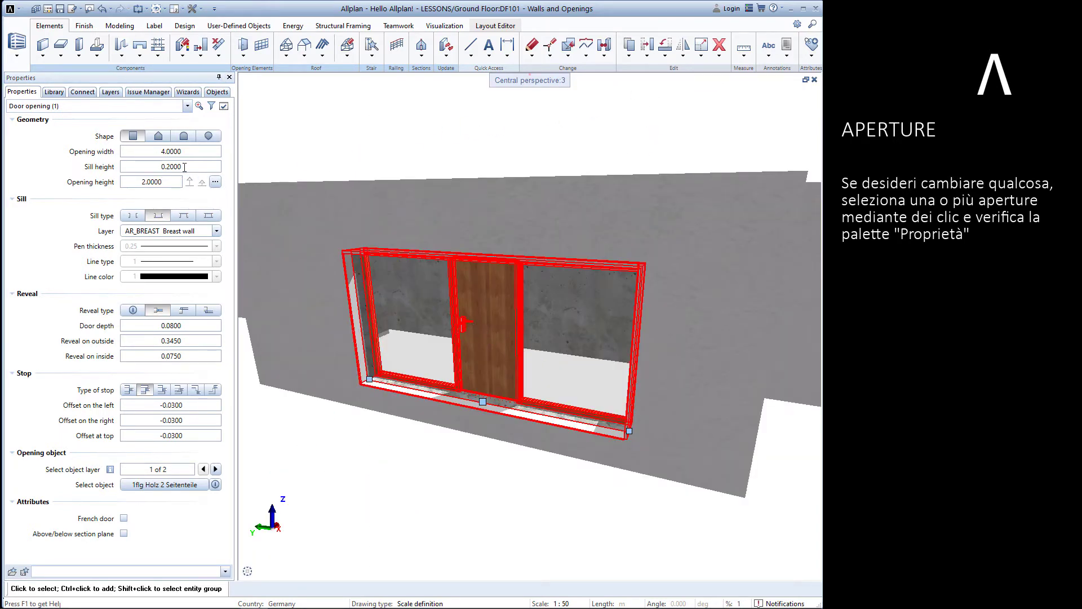
{"action": "left_click", "coordinate": [150, 164]}
{"action": "type", "text": "0.5"}
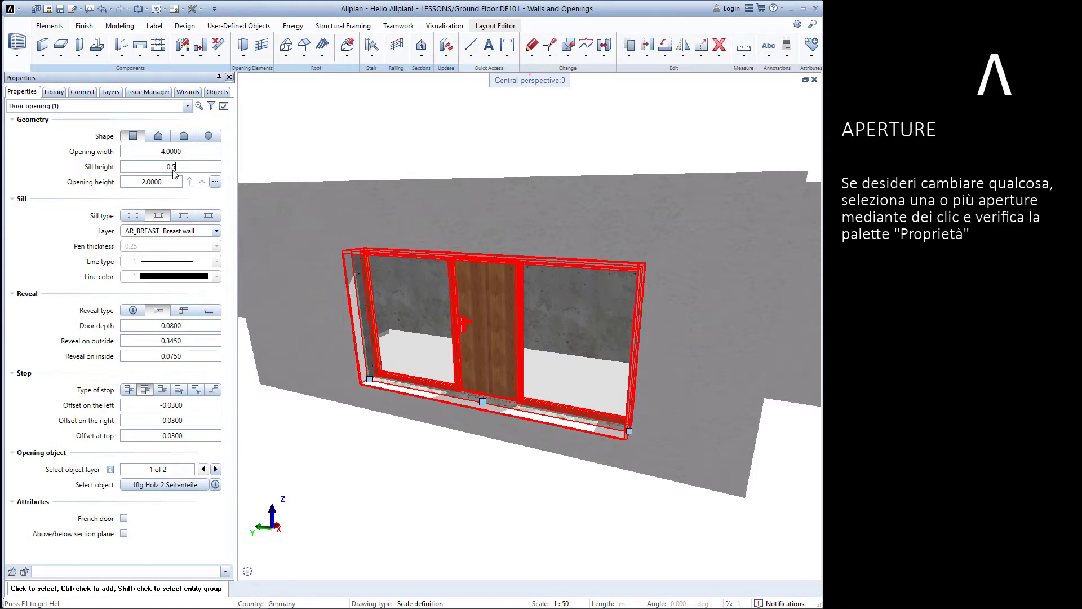
{"action": "key", "text": "Return"}
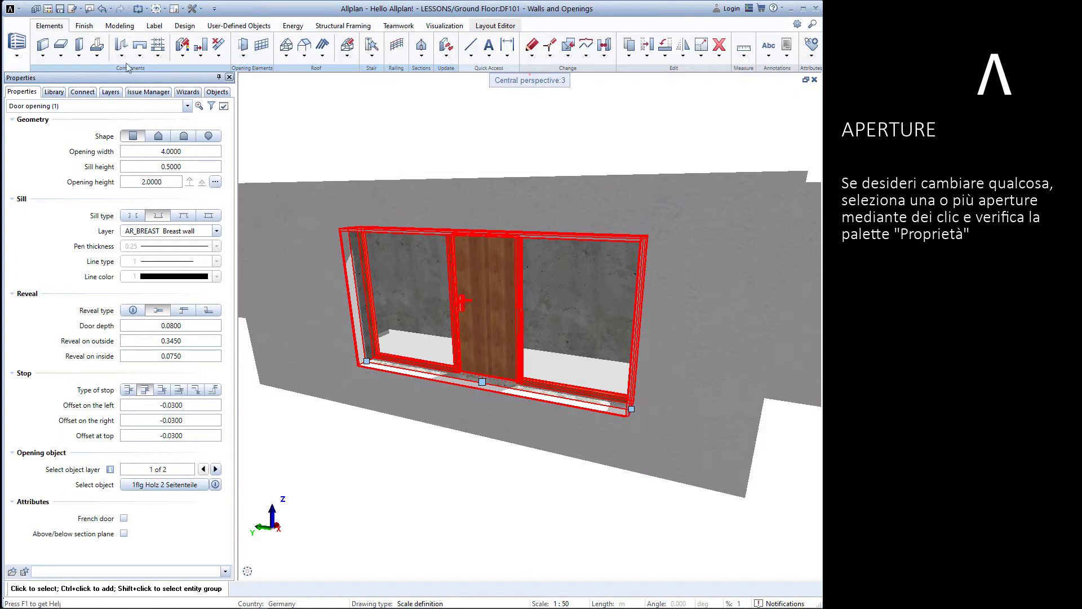
{"action": "left_click", "coordinate": [104, 10]}
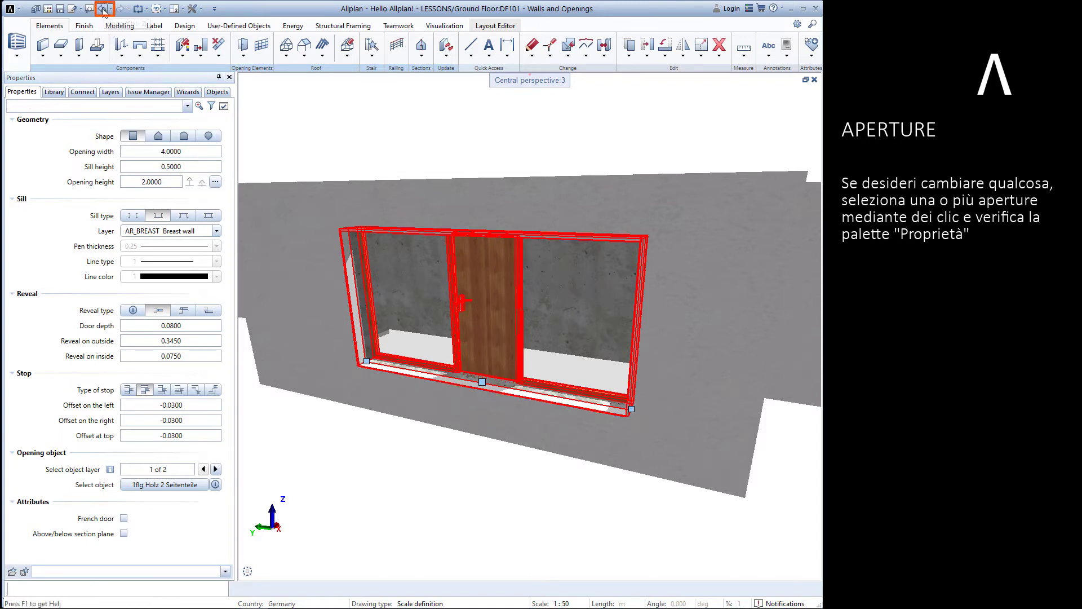
{"action": "left_click", "coordinate": [104, 10]}
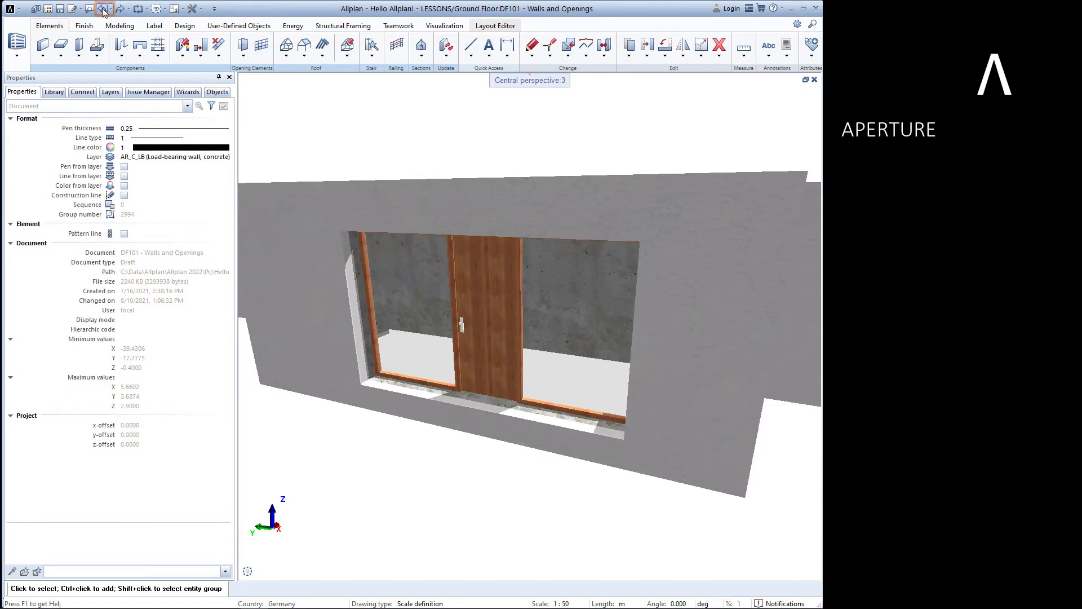
{"action": "left_click", "coordinate": [103, 11]}
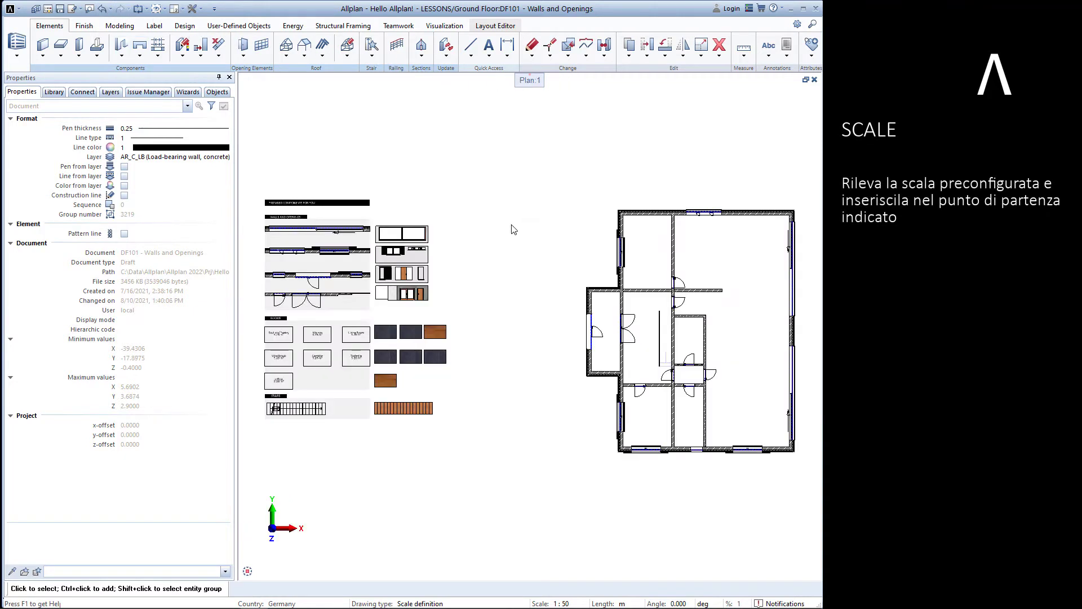
Place a 17-rise straight stair, 1.0000 wide rising 3.1000, against the interior wall.
{"action": "double_click", "coordinate": [317, 409]}
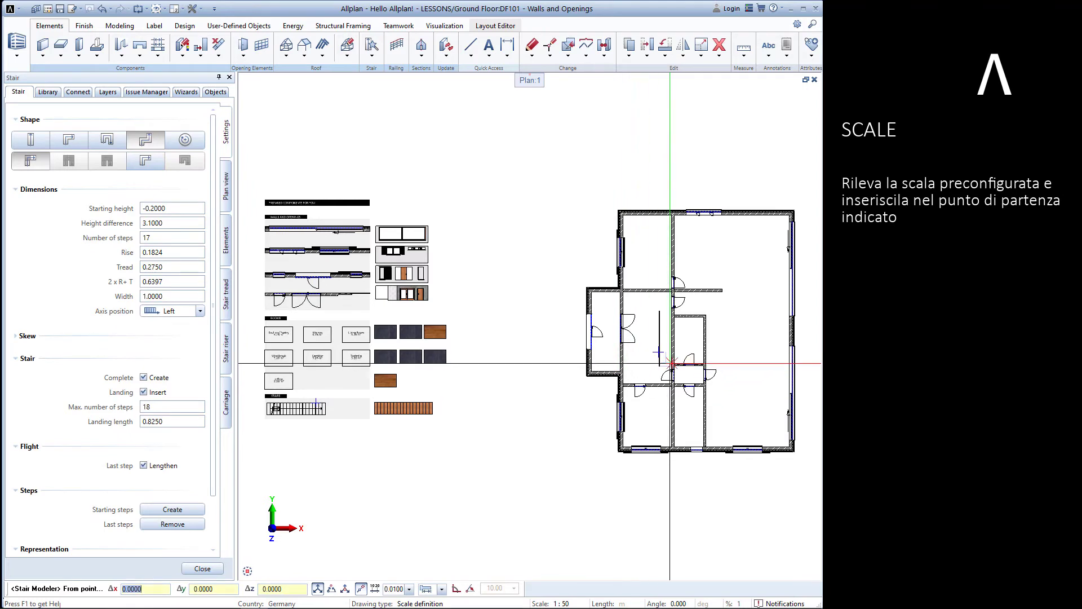
{"action": "scroll", "coordinate": [666, 362], "scroll_direction": "up", "scroll_amount": 2}
{"action": "scroll", "coordinate": [668, 365], "scroll_direction": "up", "scroll_amount": 2}
{"action": "scroll", "coordinate": [672, 370], "scroll_direction": "up", "scroll_amount": 2}
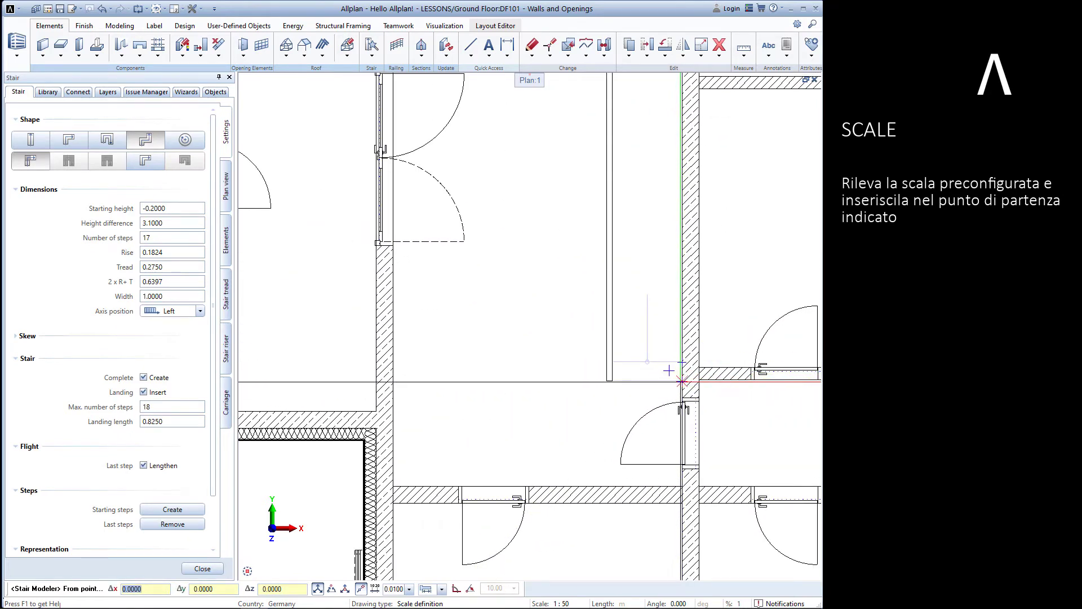
{"action": "left_click", "coordinate": [669, 370]}
{"action": "middle_click_drag", "start_coordinate": [673, 297], "coordinate": [563, 385]}
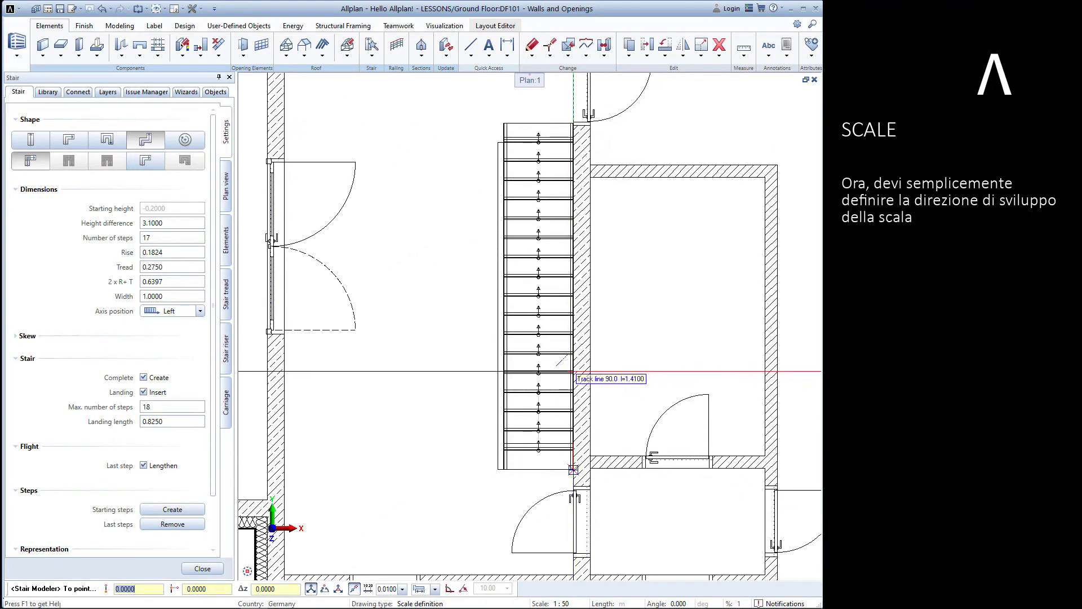
{"action": "left_click", "coordinate": [573, 370]}
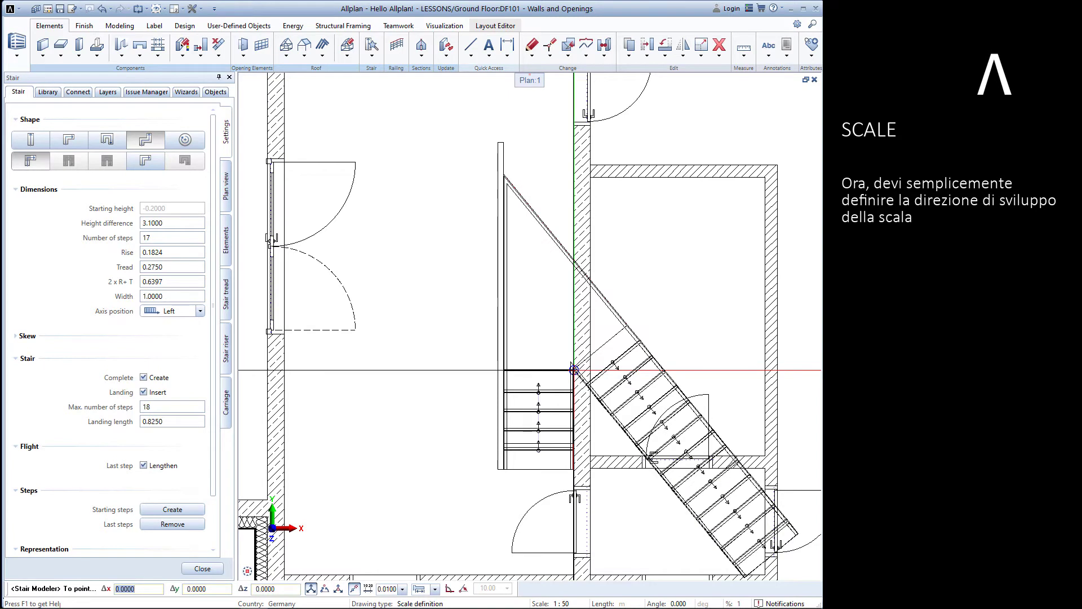
{"action": "left_click", "coordinate": [573, 371]}
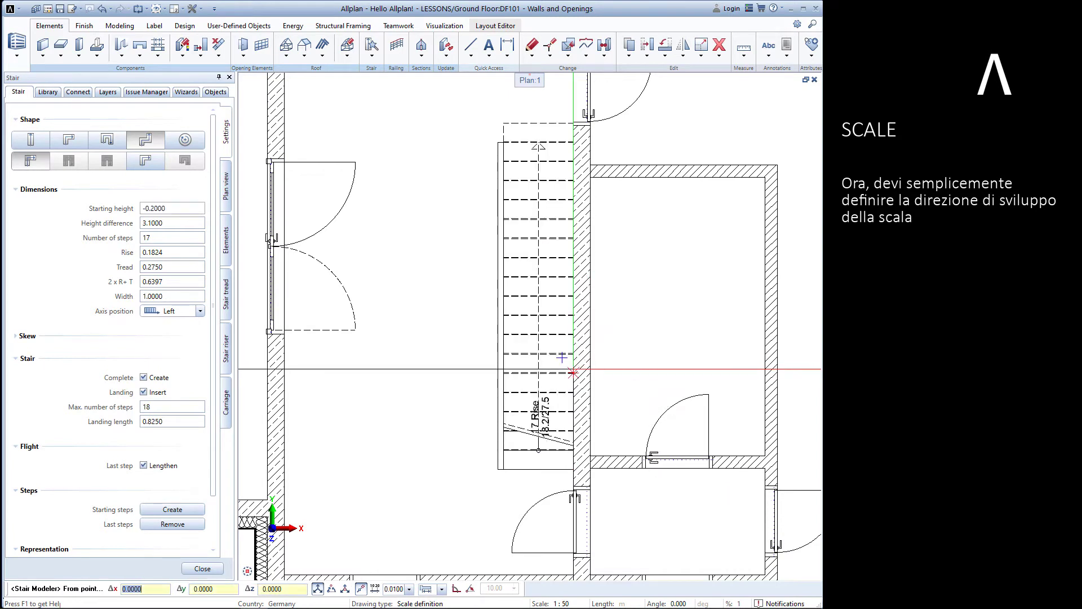
{"action": "left_click", "coordinate": [573, 370]}
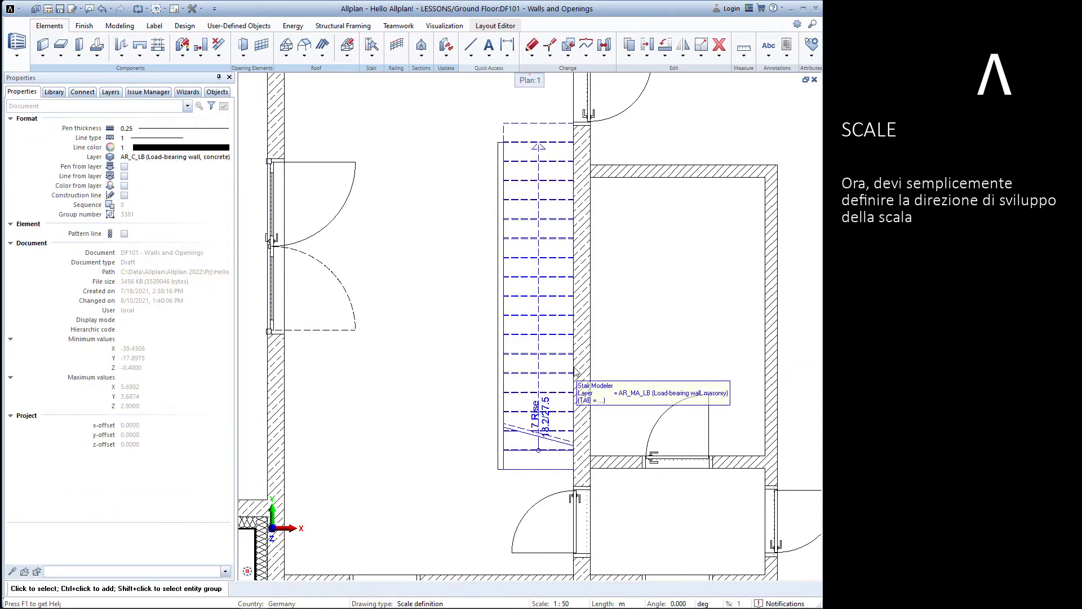
{"action": "scroll", "coordinate": [575, 371], "scroll_direction": "down", "scroll_amount": 2}
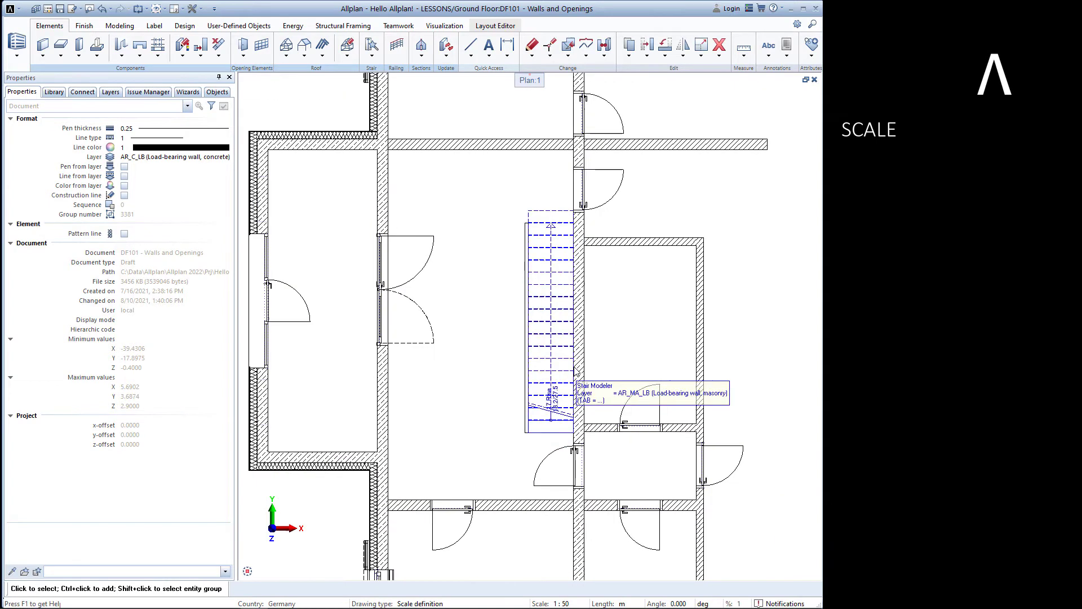
{"action": "scroll", "coordinate": [575, 371], "scroll_direction": "down", "scroll_amount": 2}
{"action": "scroll", "coordinate": [575, 370], "scroll_direction": "down", "scroll_amount": 2}
{"action": "scroll", "coordinate": [576, 372], "scroll_direction": "down", "scroll_amount": 1}
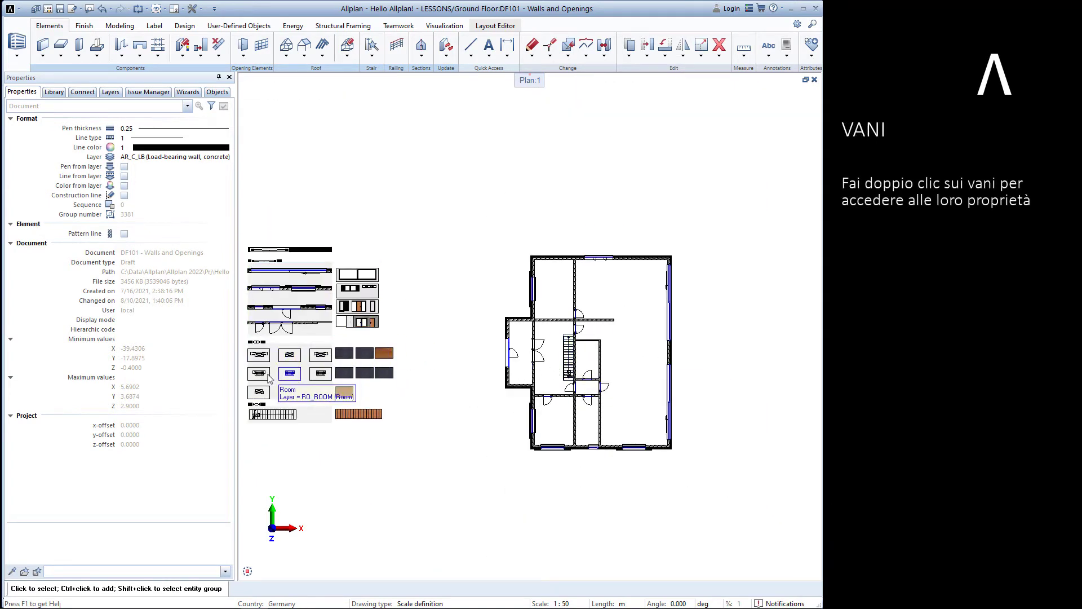
Pick up the Office room sample from the Rooms legend.
{"action": "scroll", "coordinate": [268, 375], "scroll_direction": "up", "scroll_amount": 2}
{"action": "scroll", "coordinate": [268, 375], "scroll_direction": "up", "scroll_amount": 2}
{"action": "middle_click_drag", "start_coordinate": [267, 373], "coordinate": [389, 382]}
{"action": "scroll", "coordinate": [389, 382], "scroll_direction": "up", "scroll_amount": 1}
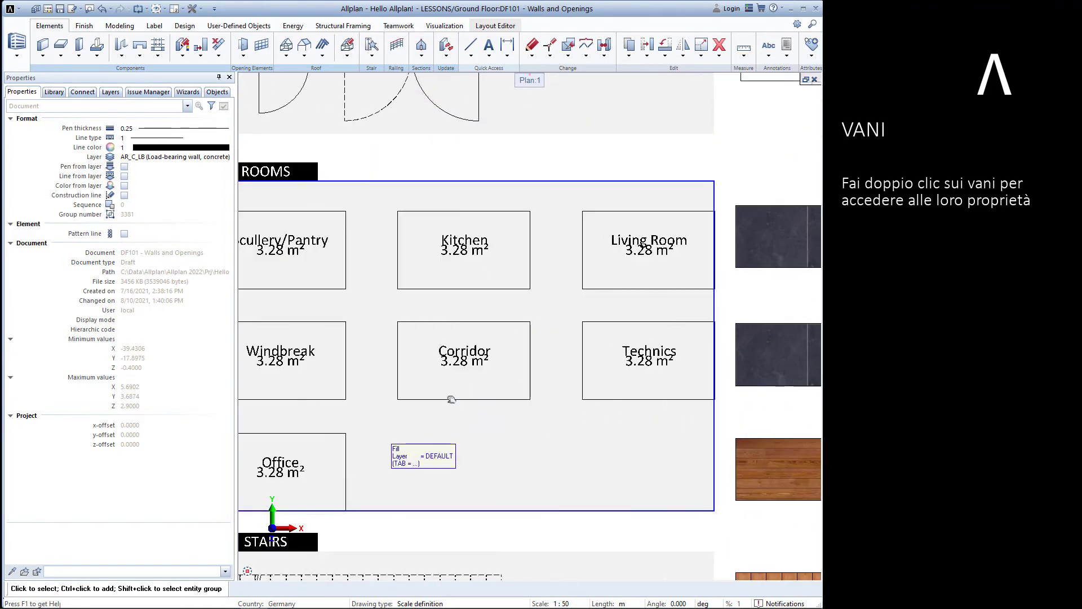
{"action": "scroll", "coordinate": [376, 418], "scroll_direction": "up", "scroll_amount": 2}
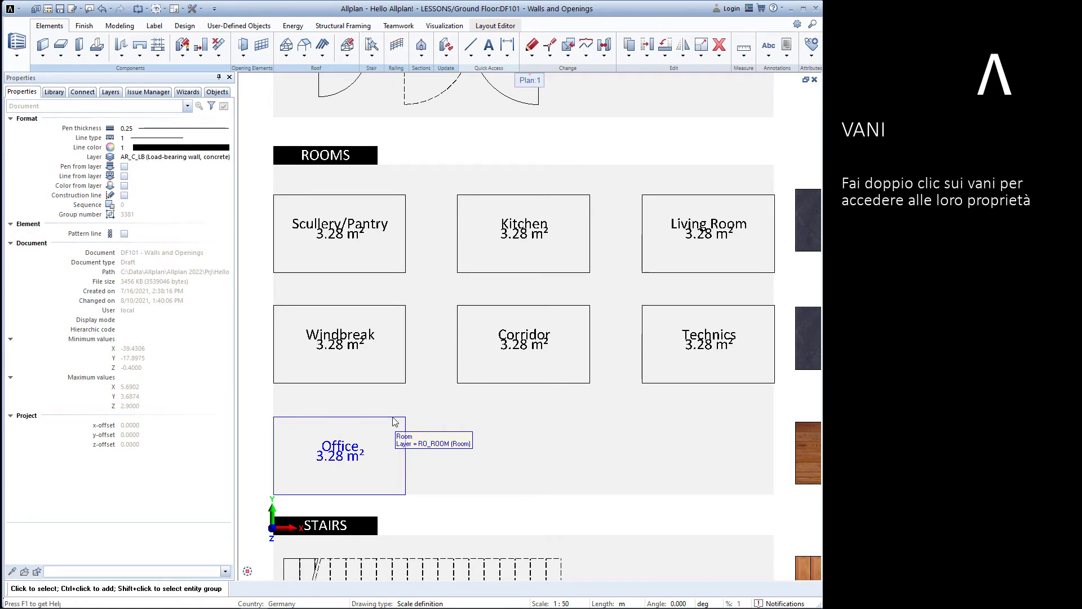
{"action": "double_click", "coordinate": [394, 421]}
Create the Office room by area detection and place its 20.65 m² name-and-area label.
{"action": "scroll", "coordinate": [393, 416], "scroll_direction": "down", "scroll_amount": 3}
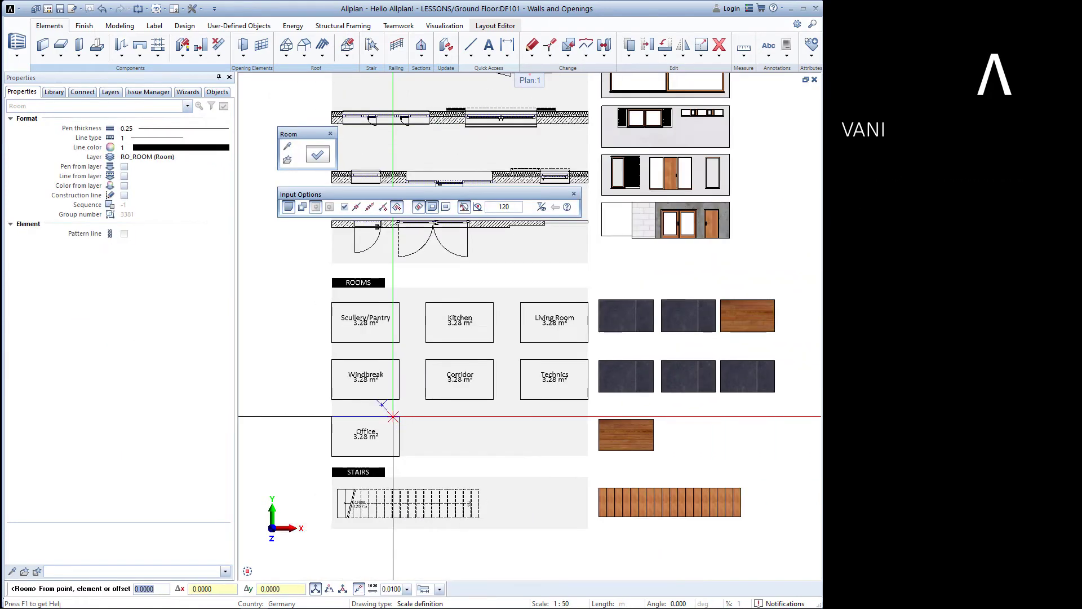
{"action": "scroll", "coordinate": [393, 416], "scroll_direction": "down", "scroll_amount": 3}
{"action": "scroll", "coordinate": [423, 439], "scroll_direction": "down", "scroll_amount": 1}
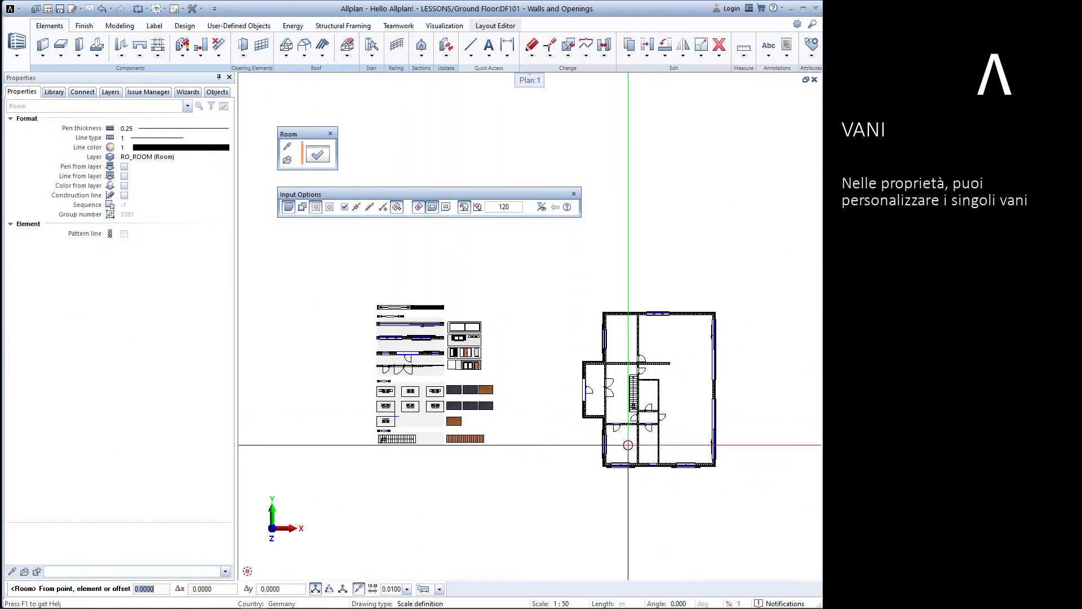
{"action": "scroll", "coordinate": [628, 444], "scroll_direction": "up", "scroll_amount": 4}
{"action": "scroll", "coordinate": [625, 442], "scroll_direction": "up", "scroll_amount": 2}
{"action": "middle_click_drag", "start_coordinate": [625, 442], "coordinate": [516, 432]}
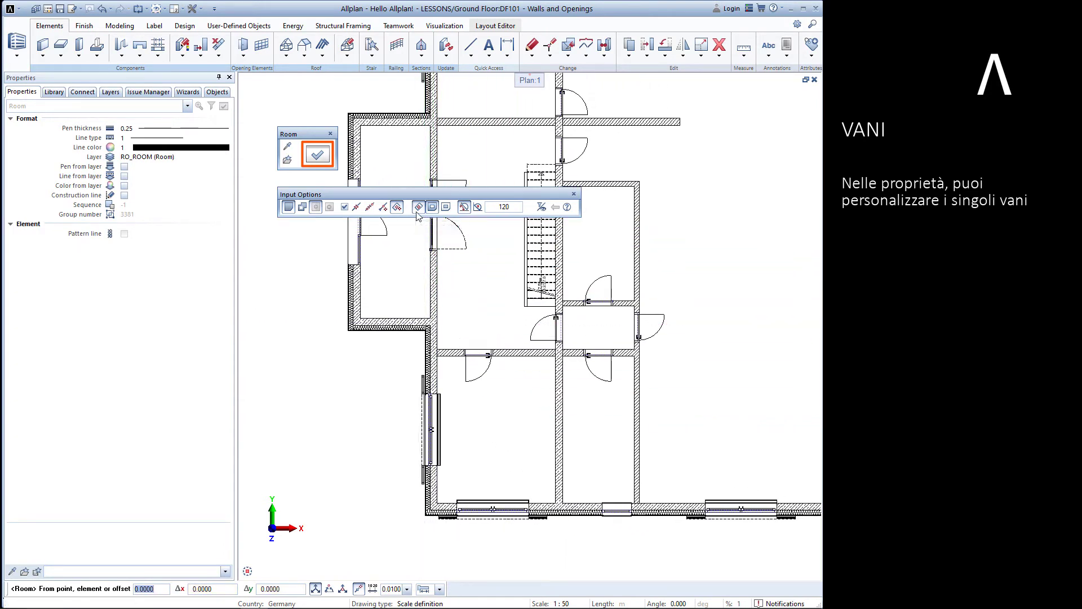
{"action": "left_click", "coordinate": [488, 396]}
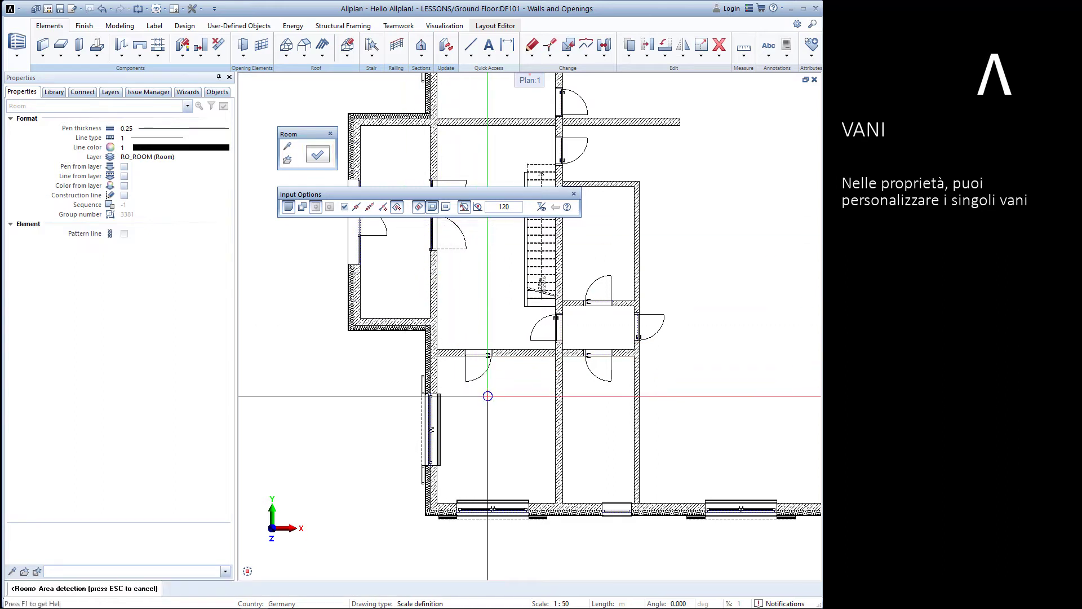
{"action": "left_click", "coordinate": [488, 395]}
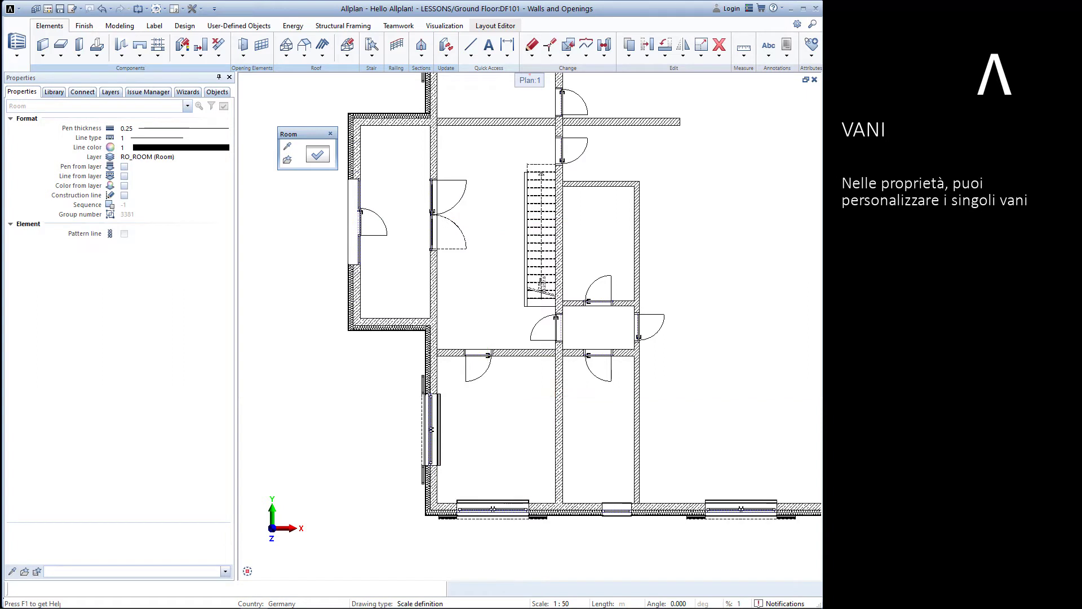
{"action": "left_click", "coordinate": [488, 421]}
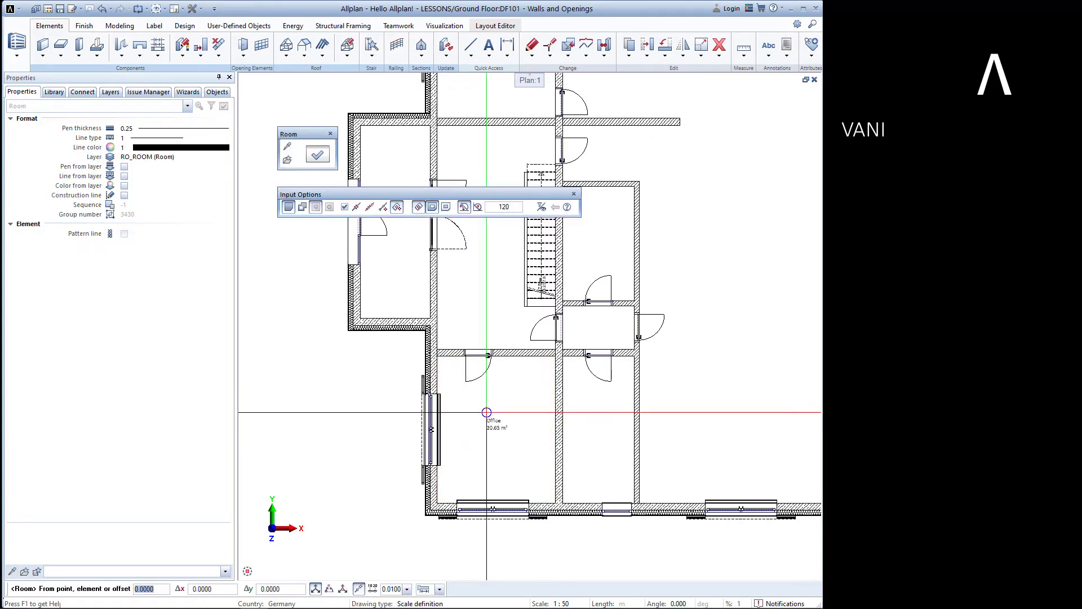
{"action": "key", "text": "Escape"}
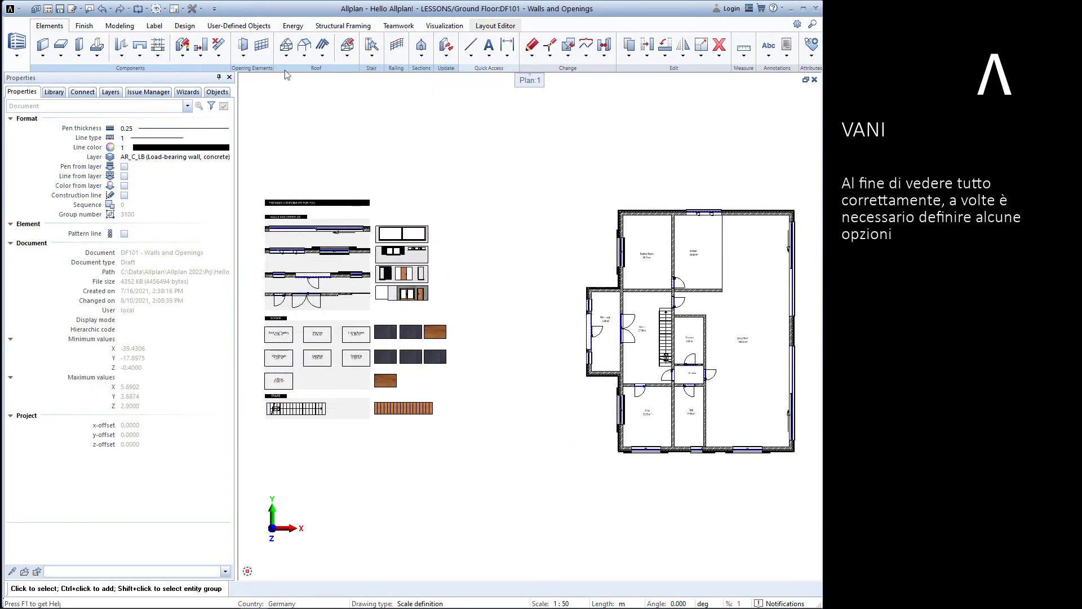
Enable 'Only at adjacent components' for room vertical surfaces in the Rooms options.
{"action": "left_click", "coordinate": [192, 9]}
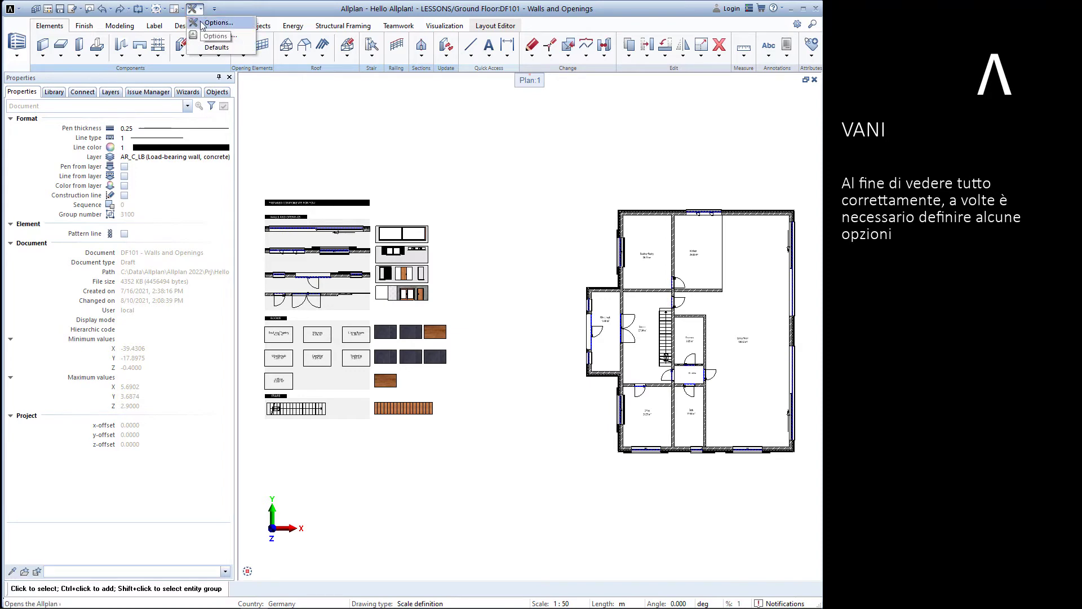
{"action": "left_click", "coordinate": [211, 23]}
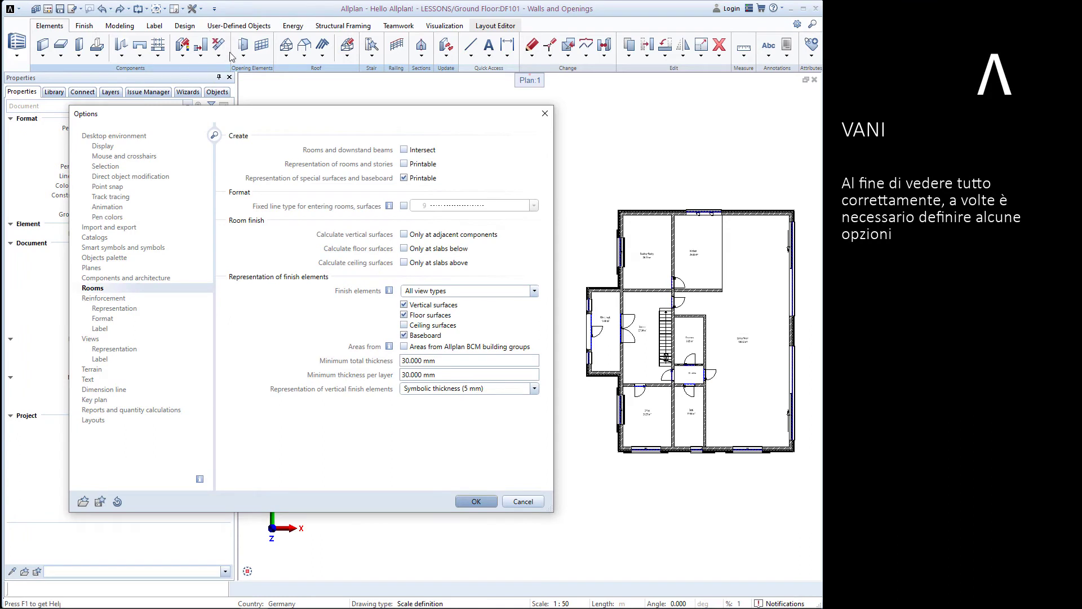
{"action": "left_click", "coordinate": [404, 238]}
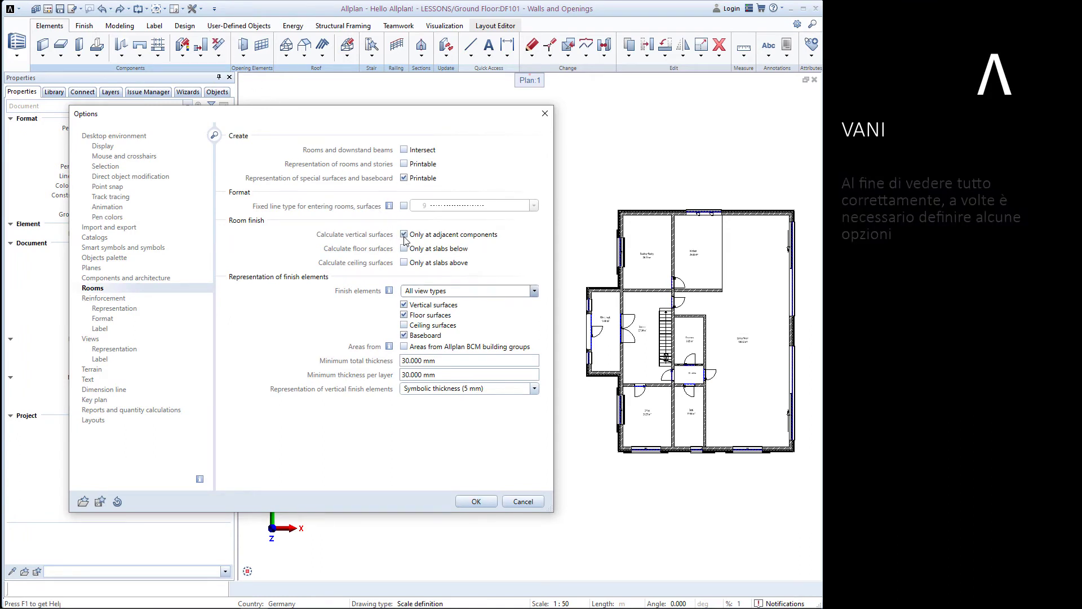
{"action": "left_click", "coordinate": [477, 501]}
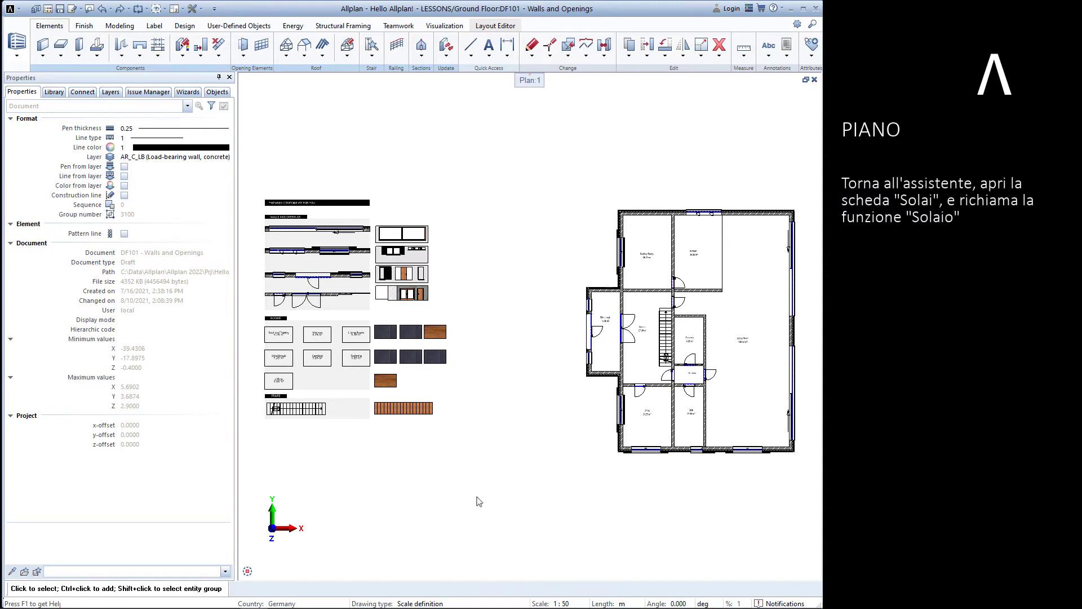
Open the 01-09 Storey wizard page and bring its story sample into view.
{"action": "left_click", "coordinate": [188, 93]}
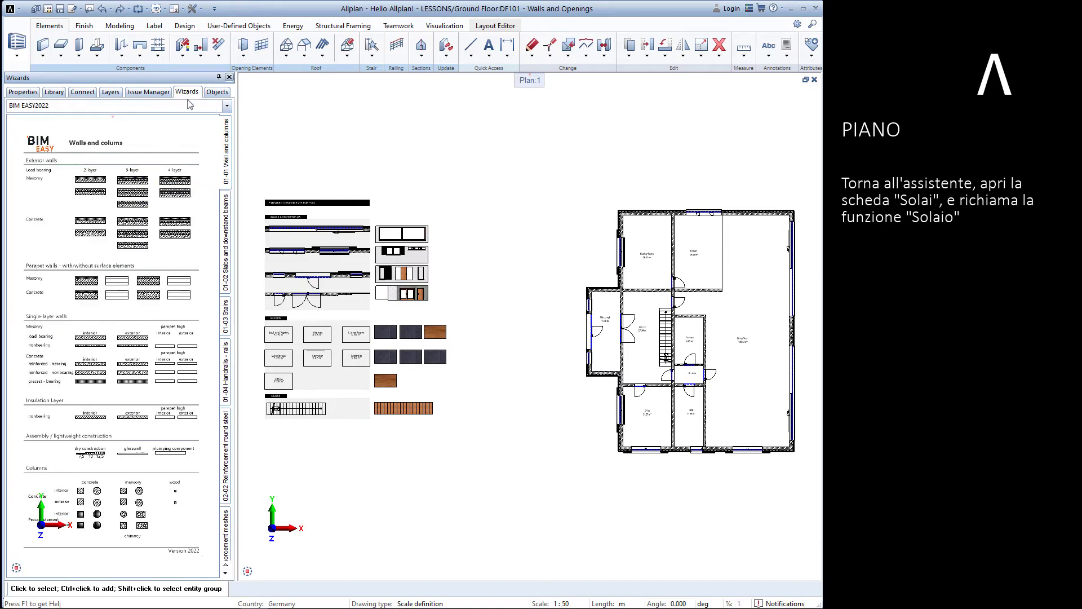
{"action": "left_click", "coordinate": [226, 573]}
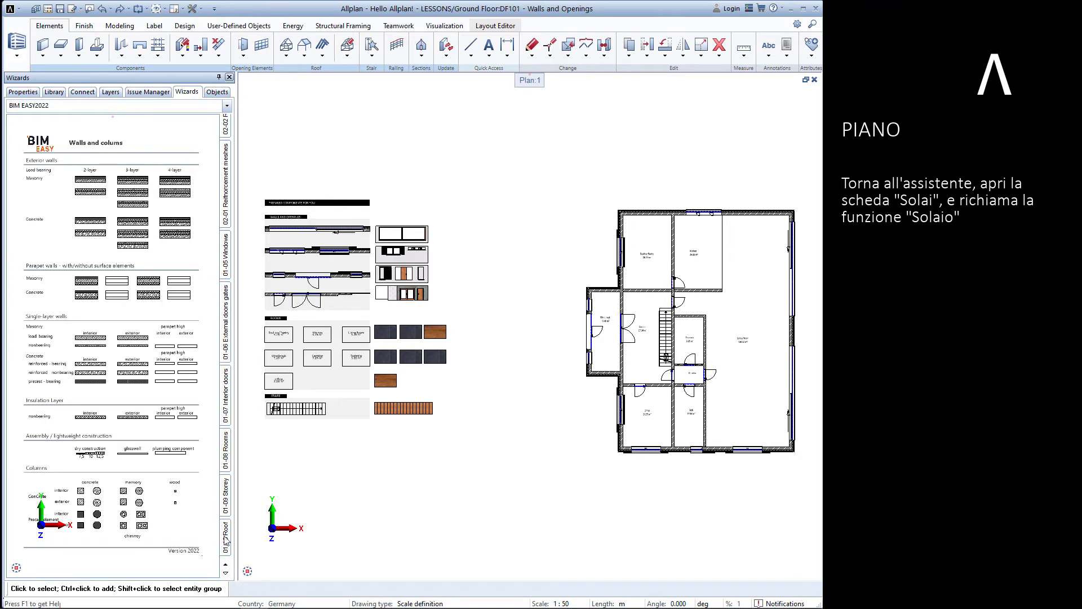
{"action": "left_click", "coordinate": [225, 507]}
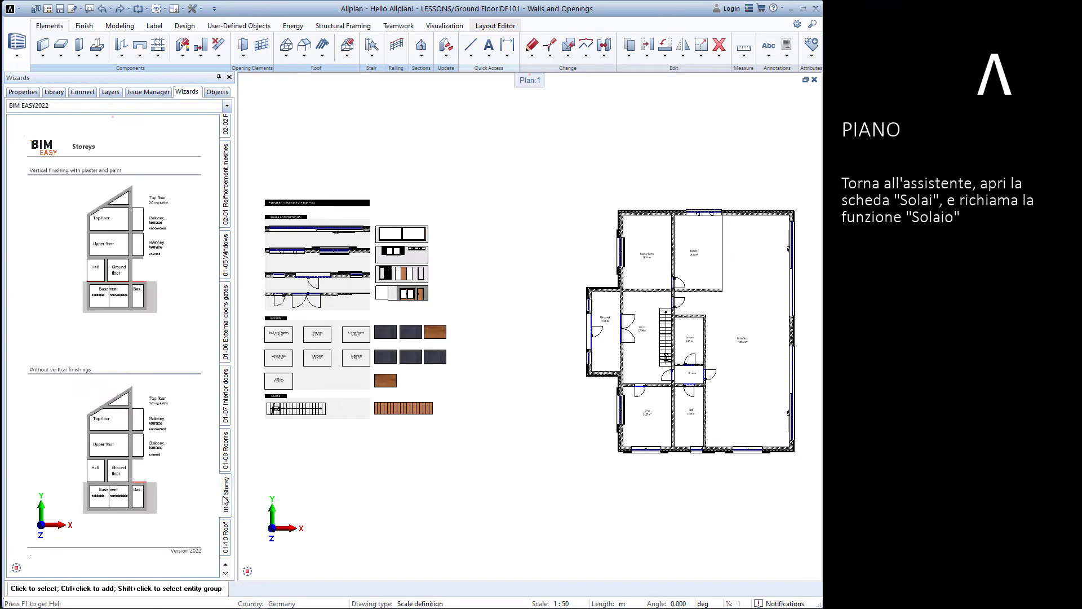
{"action": "mouse_move", "coordinate": [132, 289]}
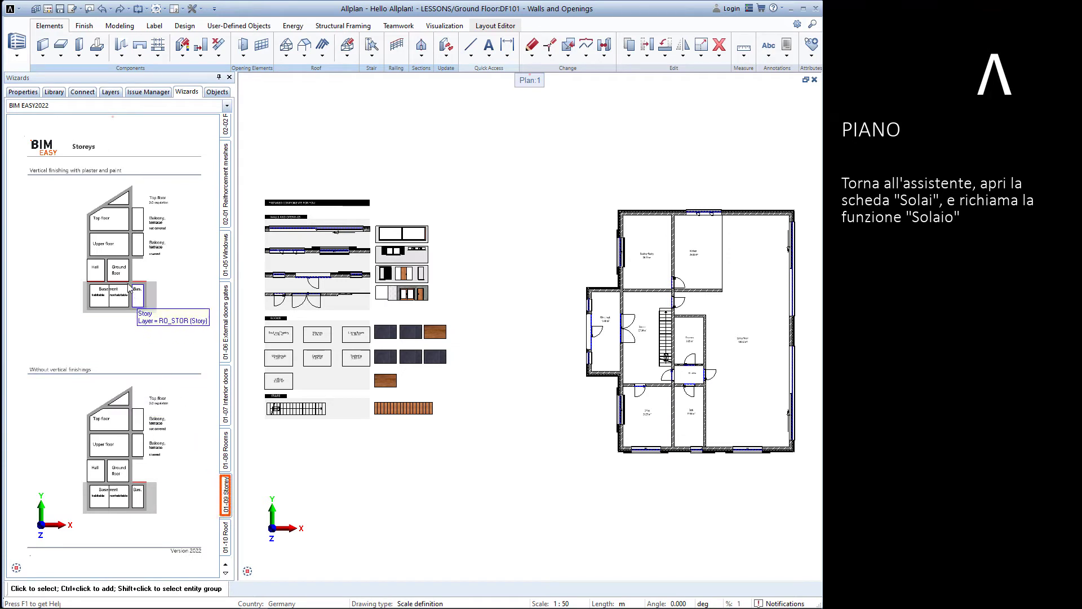
{"action": "scroll", "coordinate": [126, 282], "scroll_direction": "up", "scroll_amount": 2}
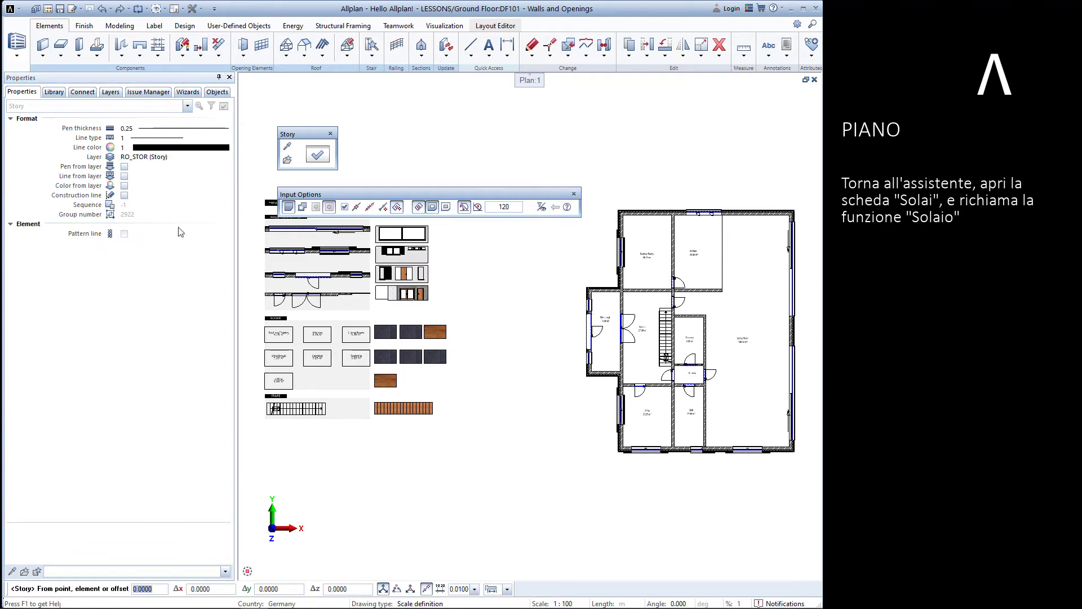
Keep the plaster and painting finish heights unchanged and confirm the 3.0200 story settings.
{"action": "left_click", "coordinate": [317, 157]}
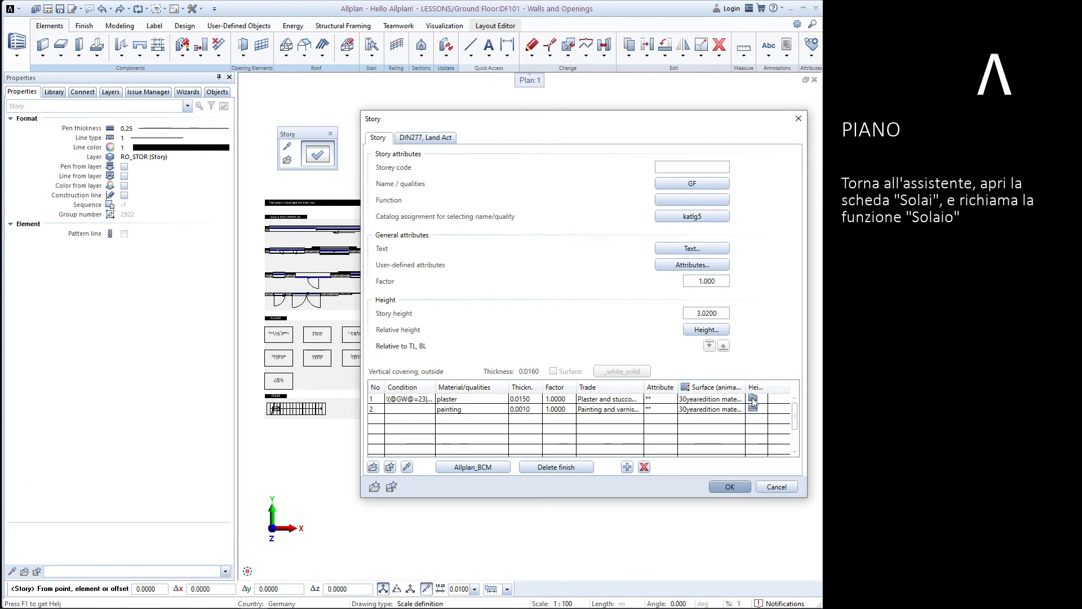
{"action": "left_click", "coordinate": [753, 399]}
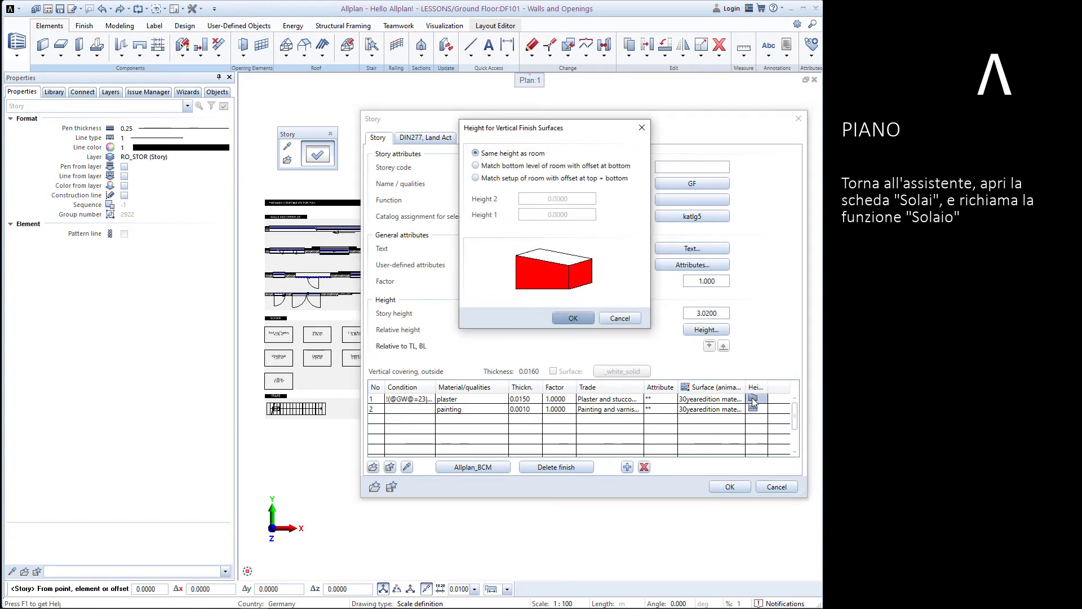
{"action": "left_click", "coordinate": [621, 319]}
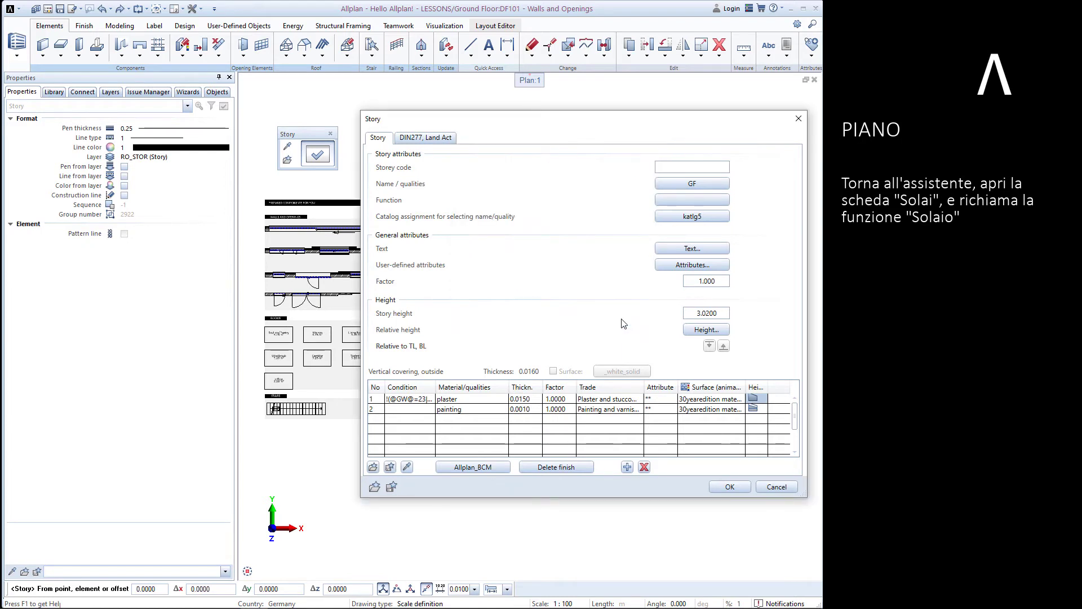
{"action": "left_click", "coordinate": [753, 409]}
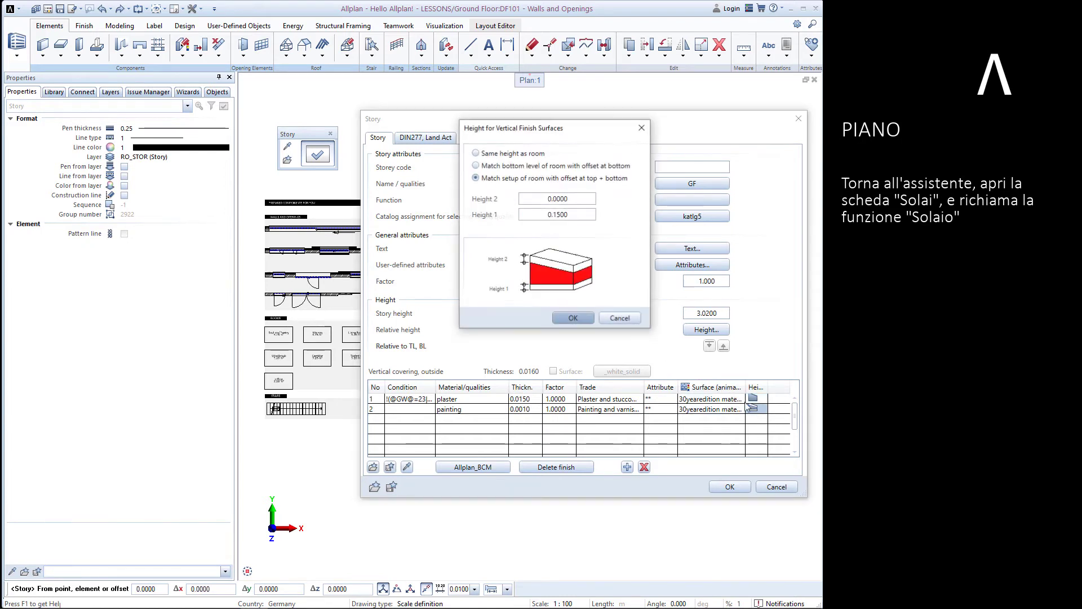
{"action": "left_click", "coordinate": [636, 320]}
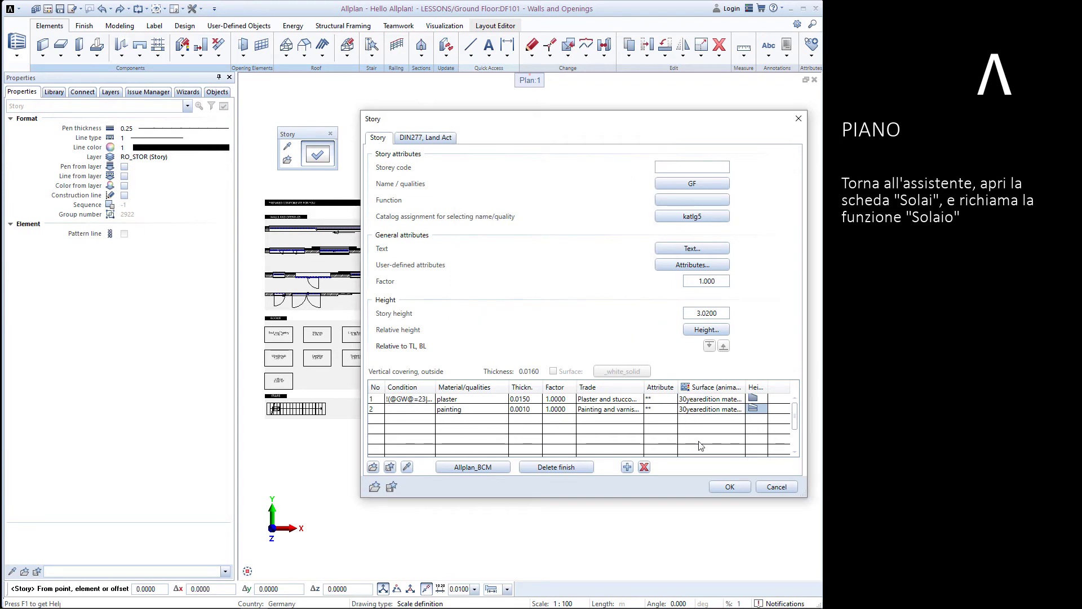
{"action": "left_click", "coordinate": [723, 488]}
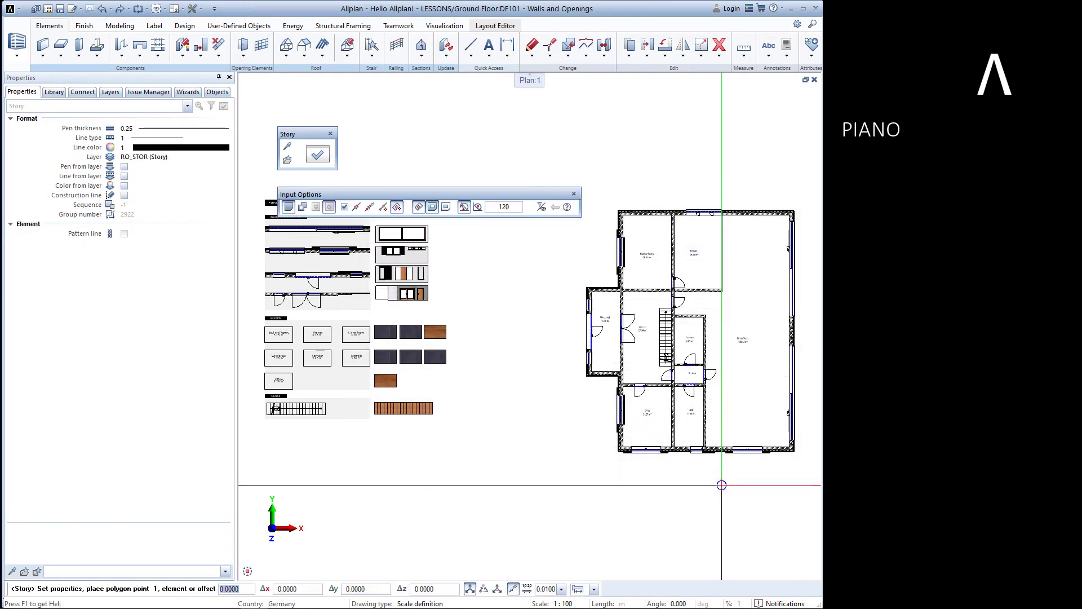
Place the story outline's first points at the outer wall corner and the Windbreak's outer corner.
{"action": "scroll", "coordinate": [589, 372], "scroll_direction": "up", "scroll_amount": 2}
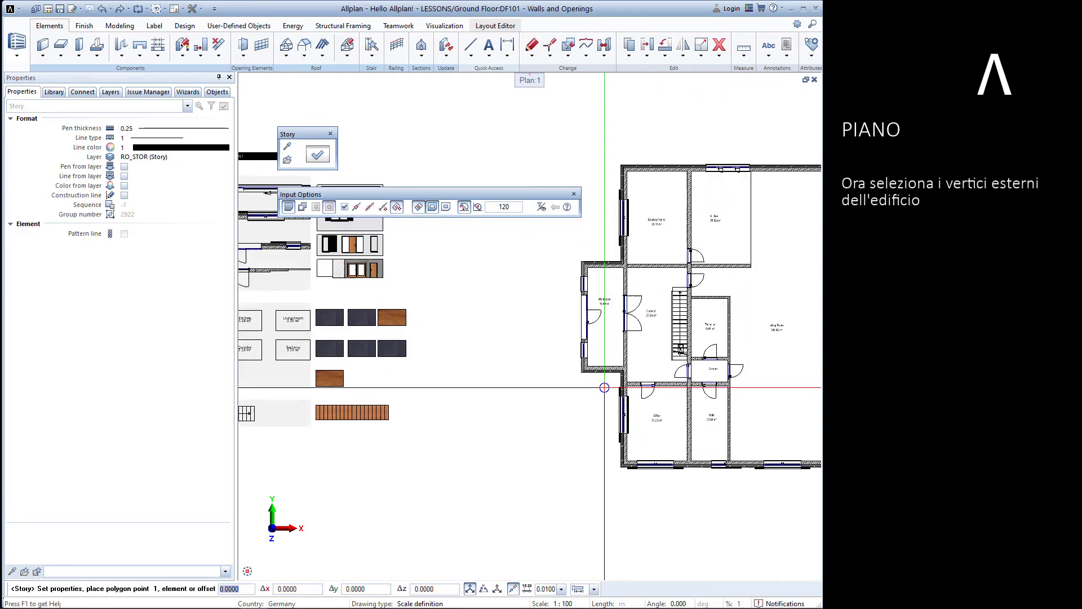
{"action": "scroll", "coordinate": [588, 367], "scroll_direction": "up", "scroll_amount": 2}
{"action": "scroll", "coordinate": [588, 367], "scroll_direction": "up", "scroll_amount": 2}
{"action": "scroll", "coordinate": [589, 367], "scroll_direction": "up", "scroll_amount": 2}
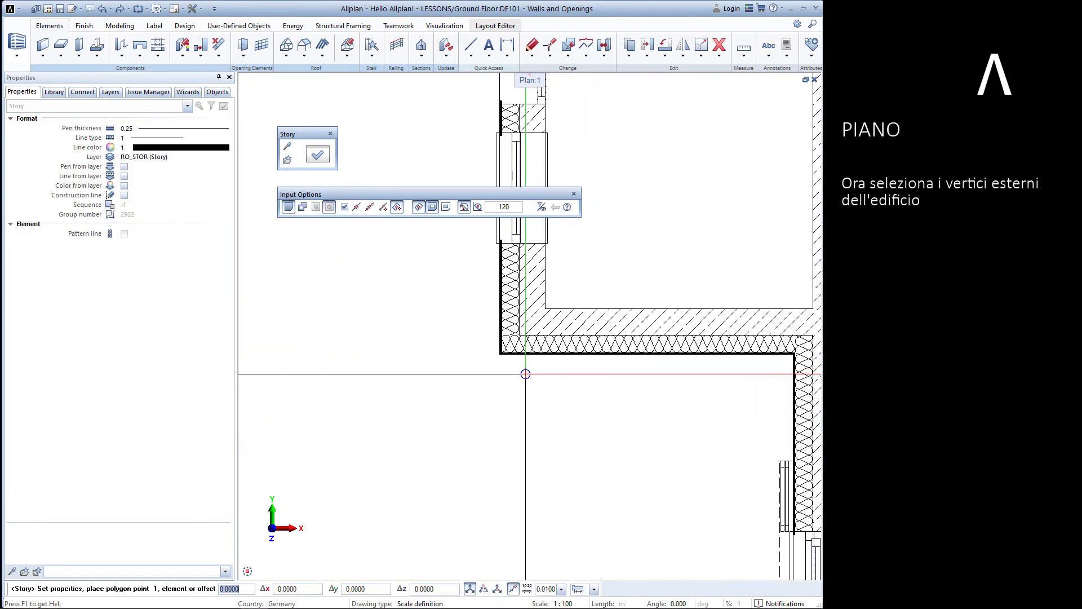
{"action": "left_click", "coordinate": [500, 356]}
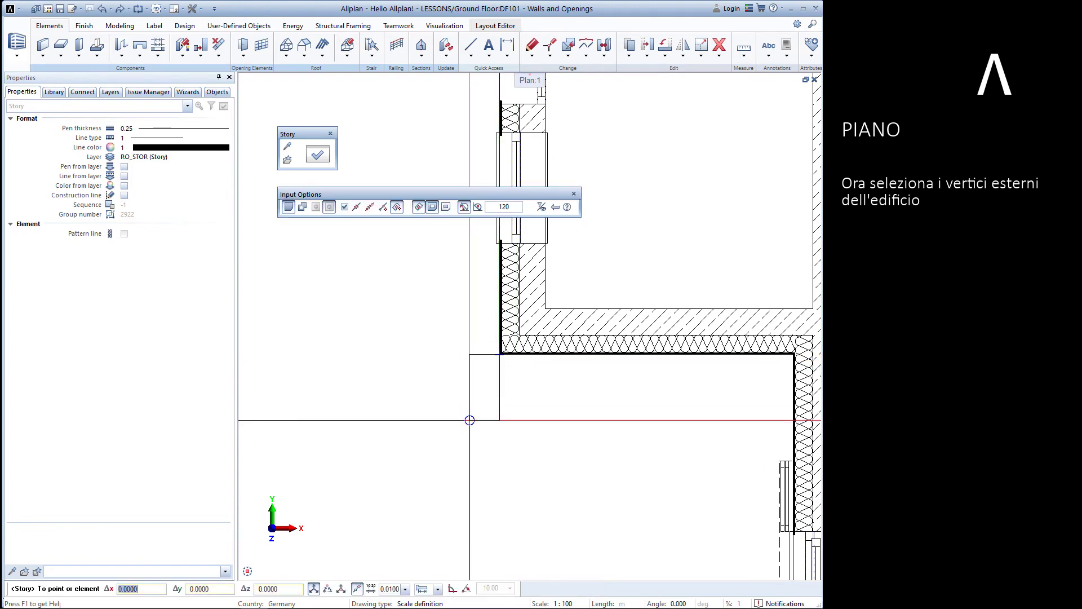
{"action": "scroll", "coordinate": [466, 354], "scroll_direction": "down", "scroll_amount": 2}
{"action": "scroll", "coordinate": [459, 327], "scroll_direction": "down", "scroll_amount": 3}
{"action": "scroll", "coordinate": [459, 268], "scroll_direction": "up", "scroll_amount": 2}
{"action": "scroll", "coordinate": [461, 277], "scroll_direction": "up", "scroll_amount": 2}
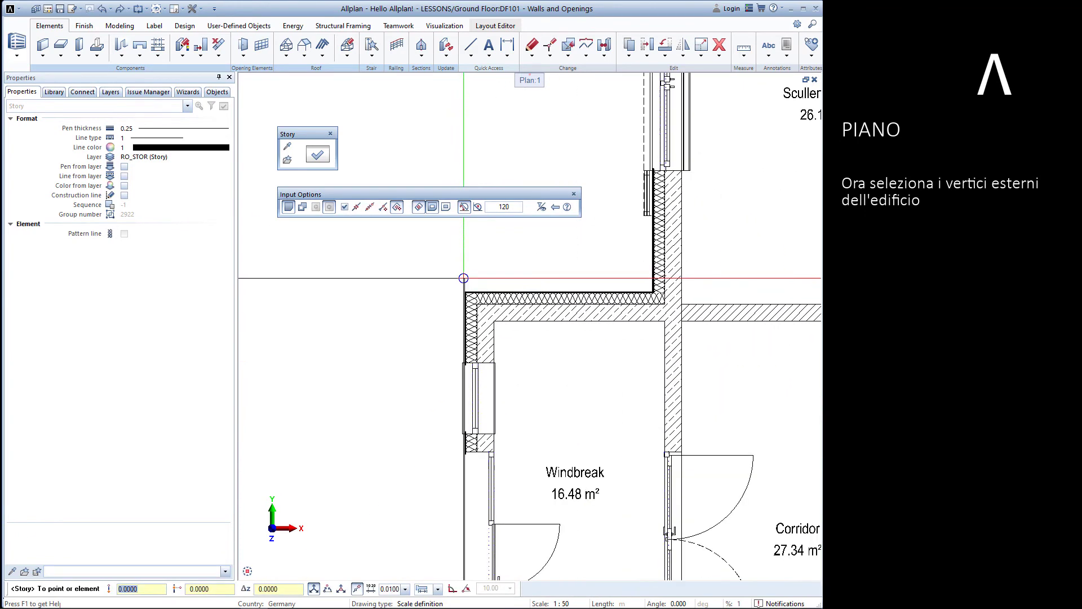
{"action": "scroll", "coordinate": [451, 277], "scroll_direction": "up", "scroll_amount": 3}
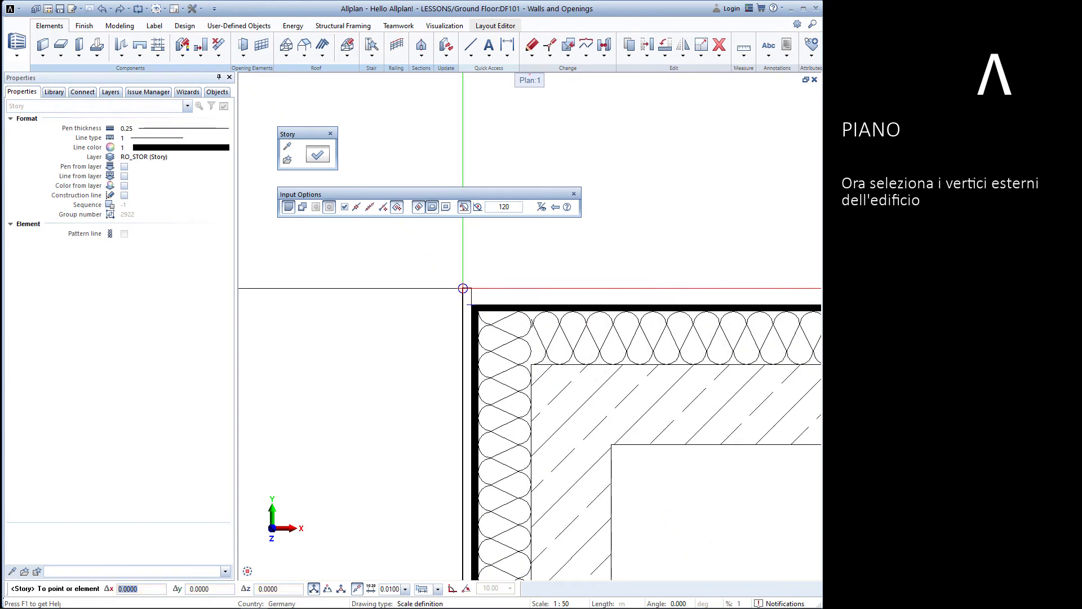
{"action": "left_click", "coordinate": [471, 304]}
{"action": "scroll", "coordinate": [471, 304], "scroll_direction": "down", "scroll_amount": 3}
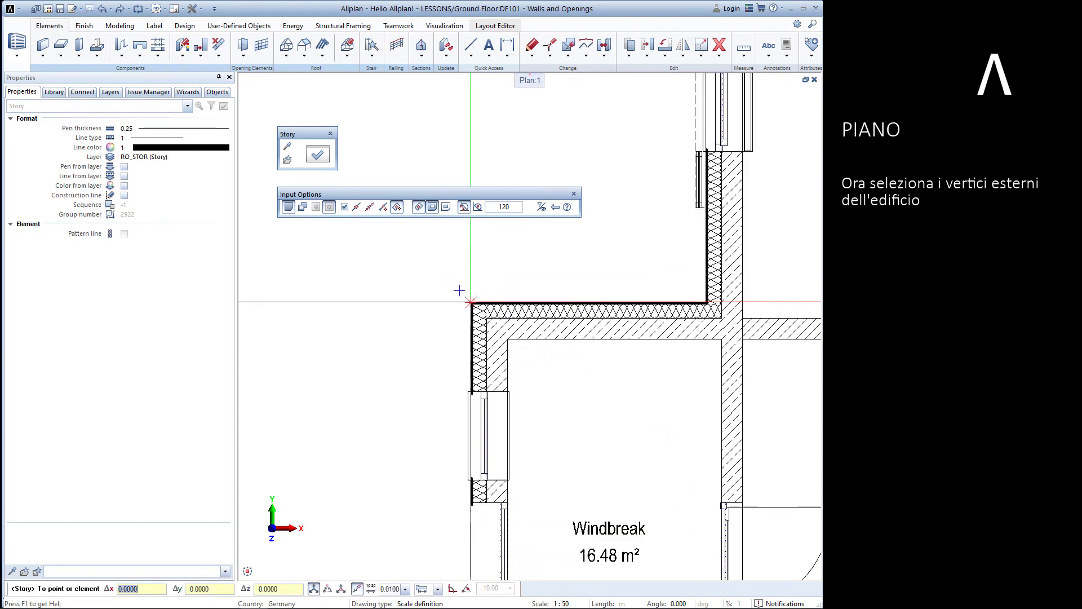
{"action": "scroll", "coordinate": [471, 302], "scroll_direction": "down", "scroll_amount": 1}
{"action": "scroll", "coordinate": [622, 304], "scroll_direction": "up", "scroll_amount": 4}
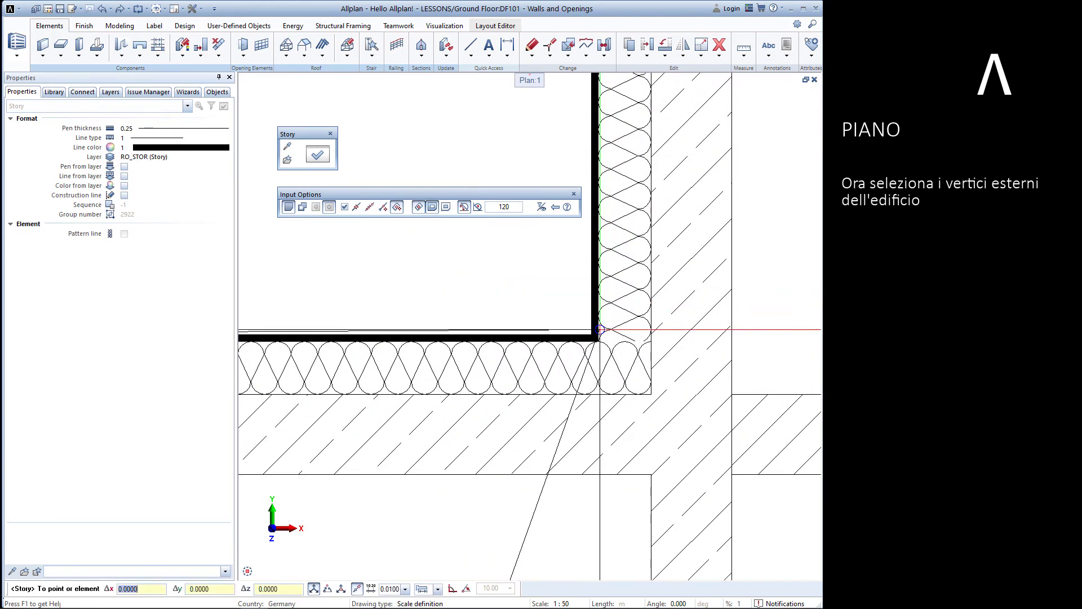
{"action": "scroll", "coordinate": [583, 320], "scroll_direction": "down", "scroll_amount": 3}
{"action": "scroll", "coordinate": [582, 320], "scroll_direction": "down", "scroll_amount": 3}
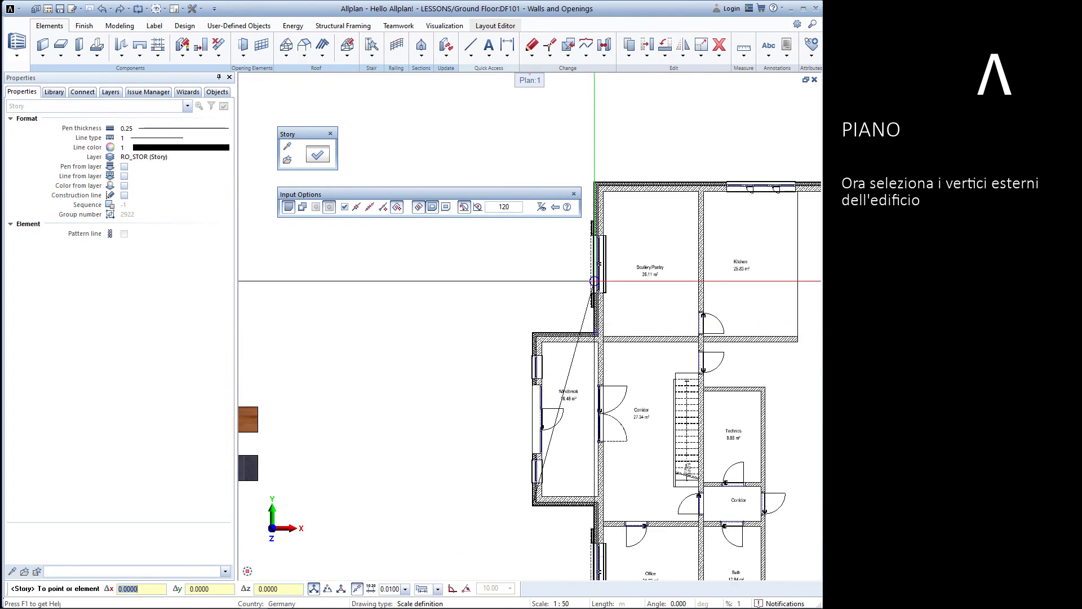
{"action": "scroll", "coordinate": [587, 186], "scroll_direction": "up", "scroll_amount": 4}
{"action": "scroll", "coordinate": [586, 171], "scroll_direction": "up", "scroll_amount": 2}
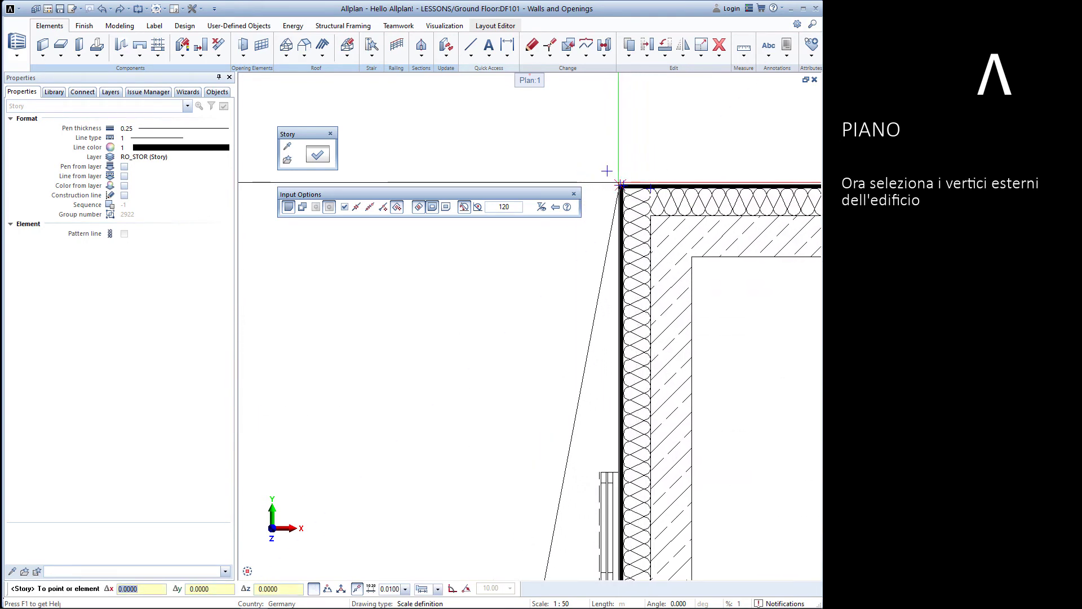
{"action": "scroll", "coordinate": [564, 259], "scroll_direction": "down", "scroll_amount": 2}
{"action": "scroll", "coordinate": [541, 283], "scroll_direction": "down", "scroll_amount": 2}
{"action": "scroll", "coordinate": [541, 283], "scroll_direction": "down", "scroll_amount": 3}
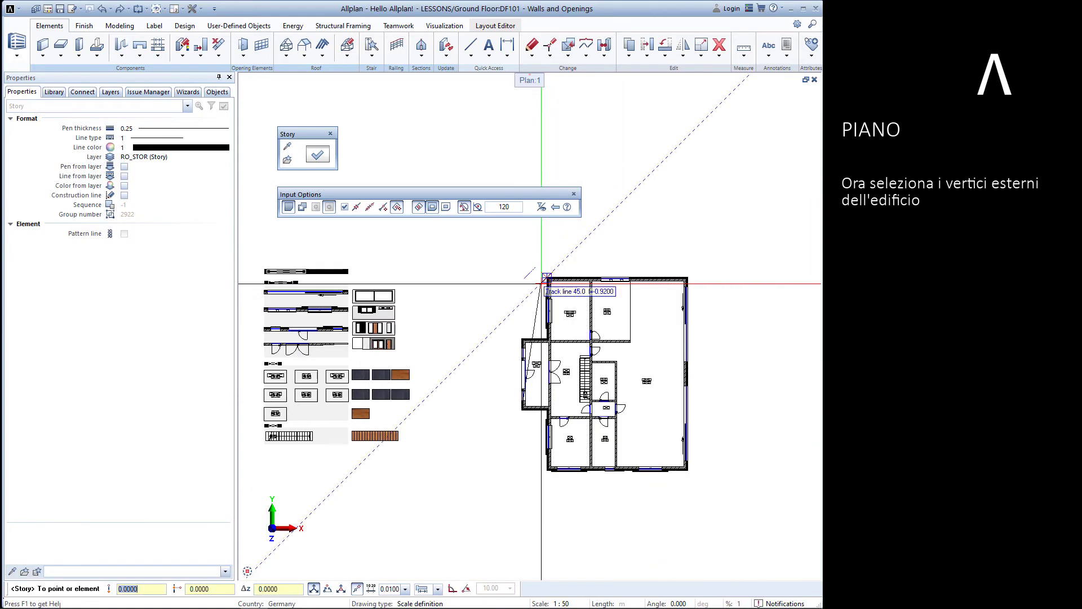
{"action": "scroll", "coordinate": [682, 280], "scroll_direction": "up", "scroll_amount": 4}
{"action": "scroll", "coordinate": [644, 293], "scroll_direction": "up", "scroll_amount": 3}
{"action": "scroll", "coordinate": [644, 294], "scroll_direction": "up", "scroll_amount": 2}
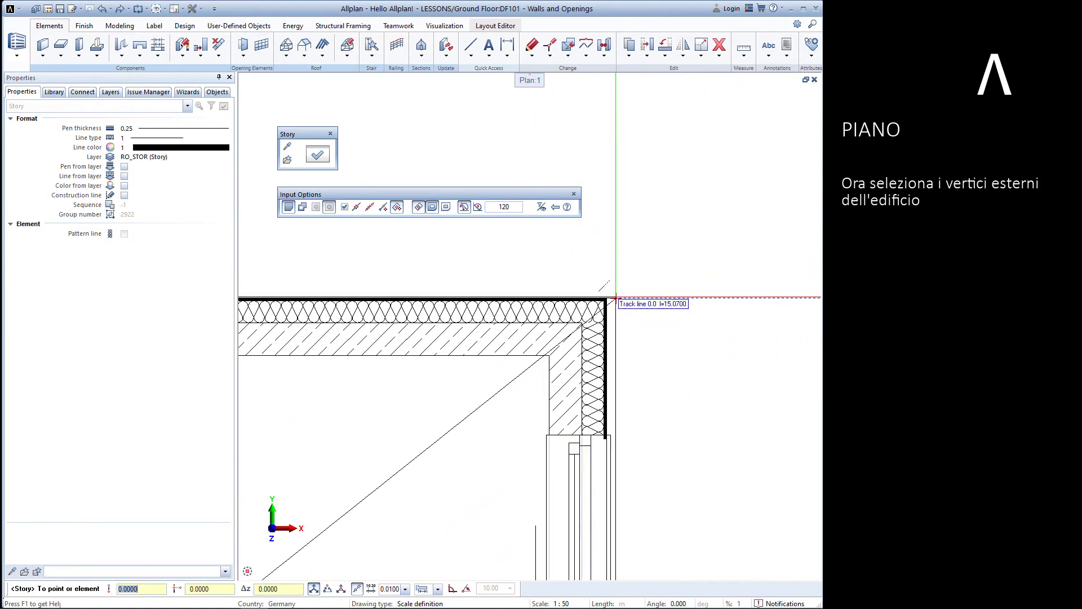
Add the top-right, bottom-right, bottom-left and remaining corner points, then finish the outline.
{"action": "left_click", "coordinate": [606, 297]}
{"action": "scroll", "coordinate": [640, 232], "scroll_direction": "down", "scroll_amount": 3}
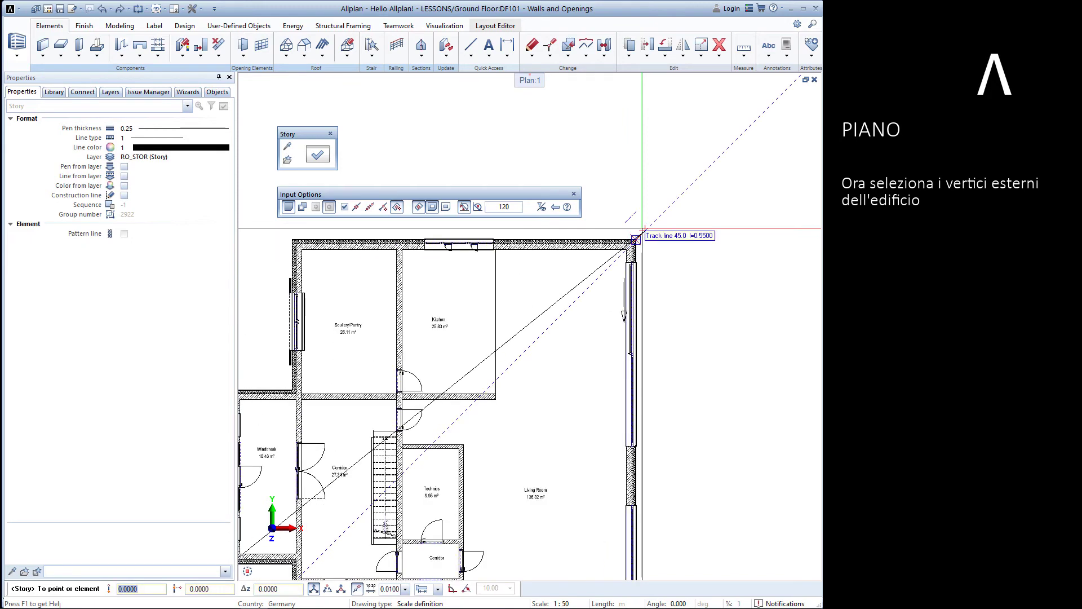
{"action": "scroll", "coordinate": [641, 248], "scroll_direction": "down", "scroll_amount": 2}
{"action": "scroll", "coordinate": [638, 484], "scroll_direction": "up", "scroll_amount": 3}
{"action": "scroll", "coordinate": [638, 483], "scroll_direction": "up", "scroll_amount": 3}
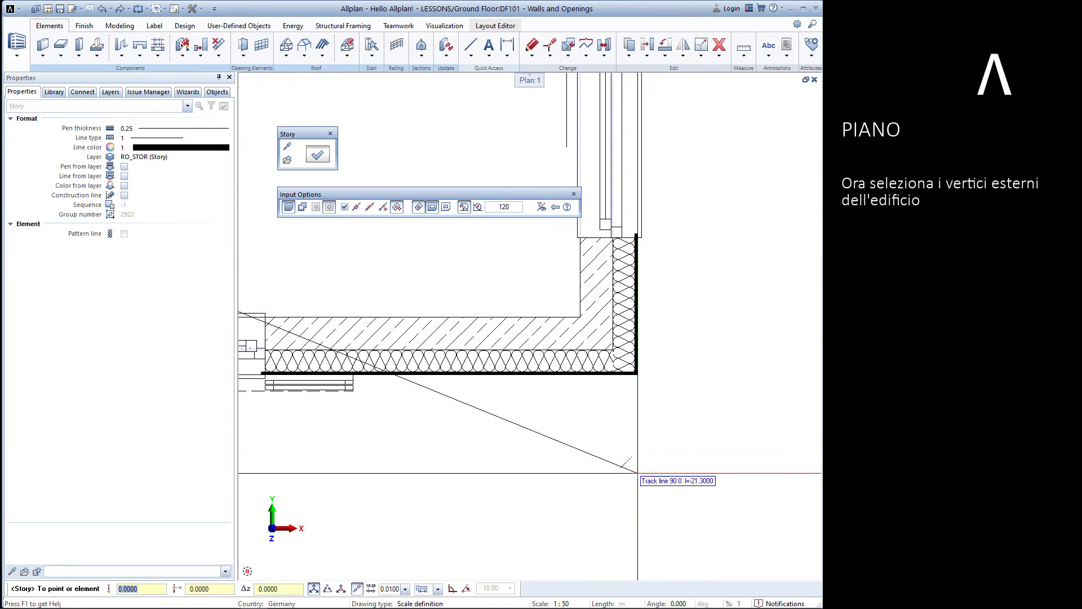
{"action": "scroll", "coordinate": [637, 389], "scroll_direction": "up", "scroll_amount": 1}
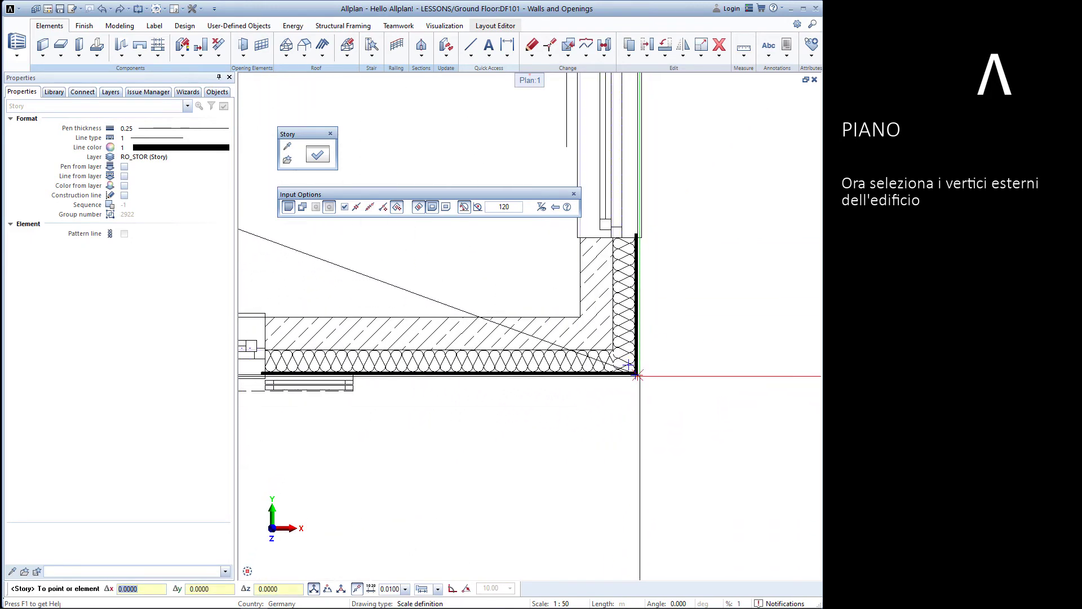
{"action": "left_click", "coordinate": [637, 375]}
{"action": "scroll", "coordinate": [711, 357], "scroll_direction": "down", "scroll_amount": 4}
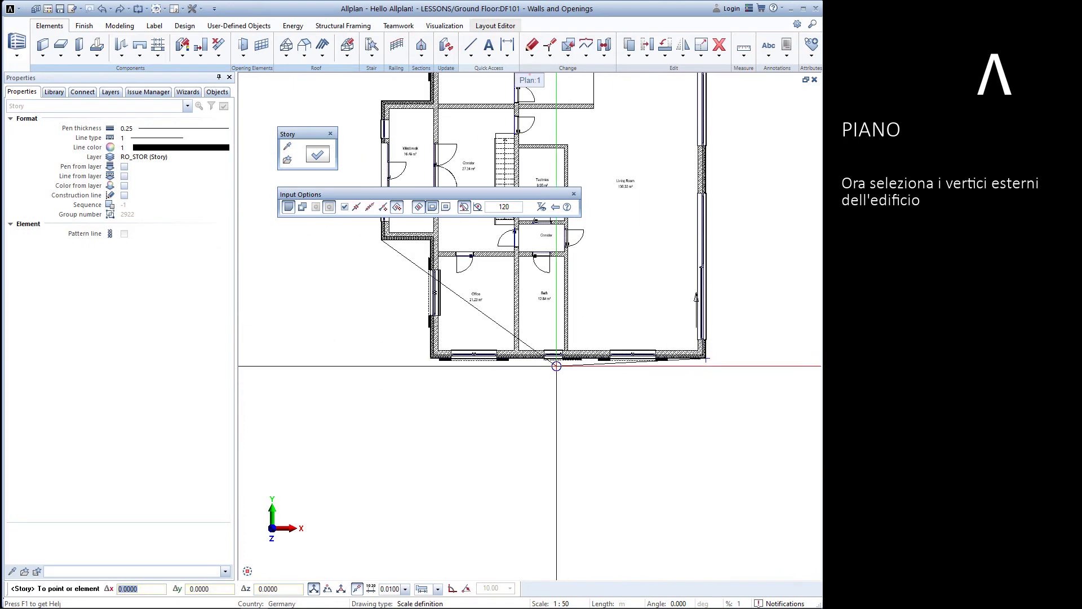
{"action": "scroll", "coordinate": [416, 345], "scroll_direction": "up", "scroll_amount": 2}
{"action": "scroll", "coordinate": [422, 358], "scroll_direction": "up", "scroll_amount": 2}
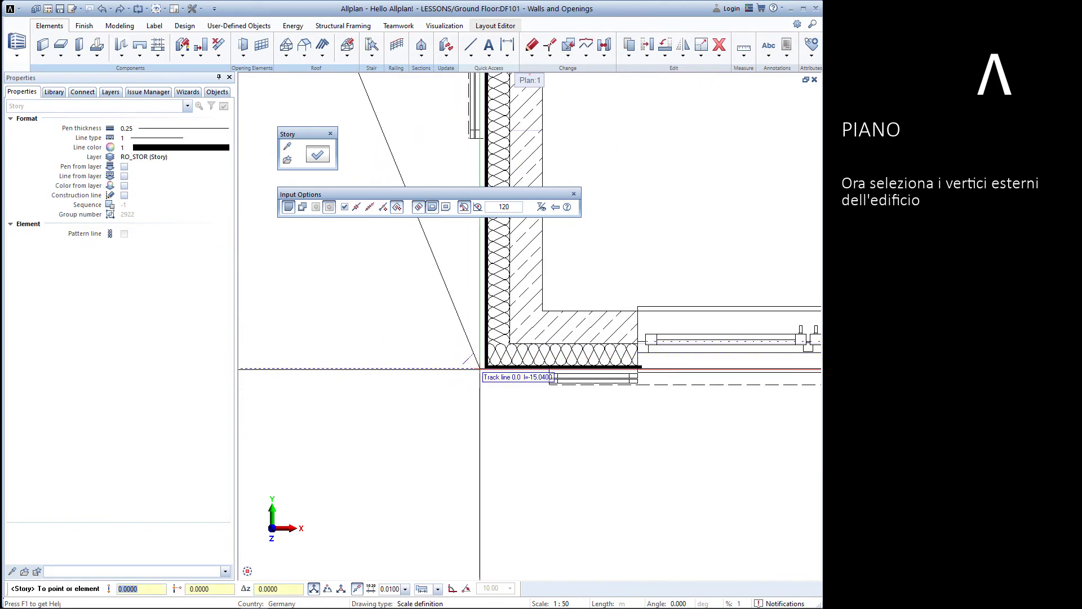
{"action": "left_click", "coordinate": [484, 369]}
{"action": "scroll", "coordinate": [490, 435], "scroll_direction": "down", "scroll_amount": 3}
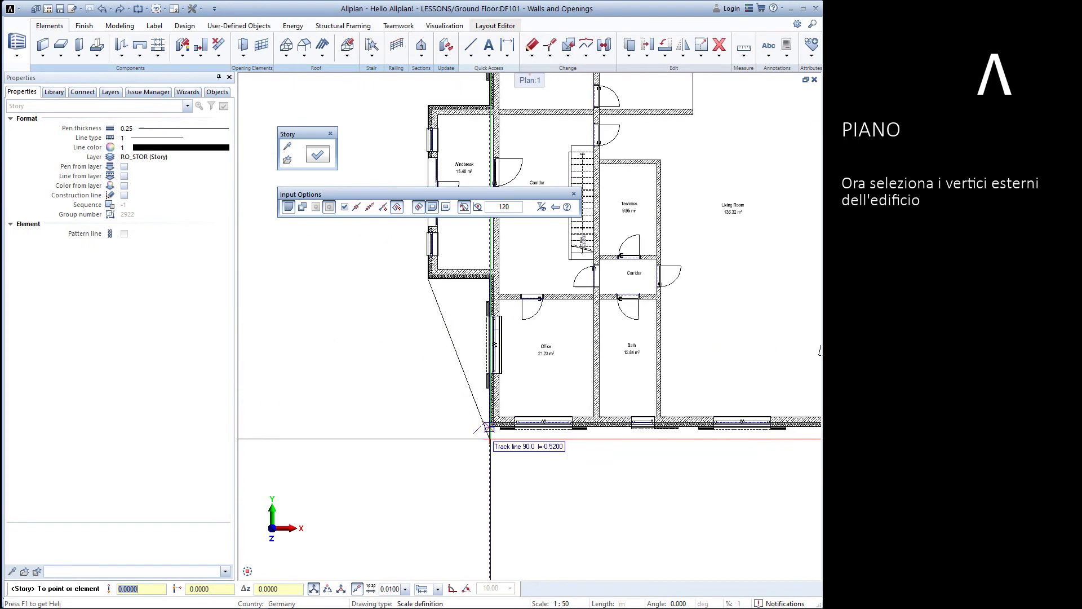
{"action": "scroll", "coordinate": [477, 308], "scroll_direction": "up", "scroll_amount": 2}
{"action": "scroll", "coordinate": [524, 276], "scroll_direction": "up", "scroll_amount": 2}
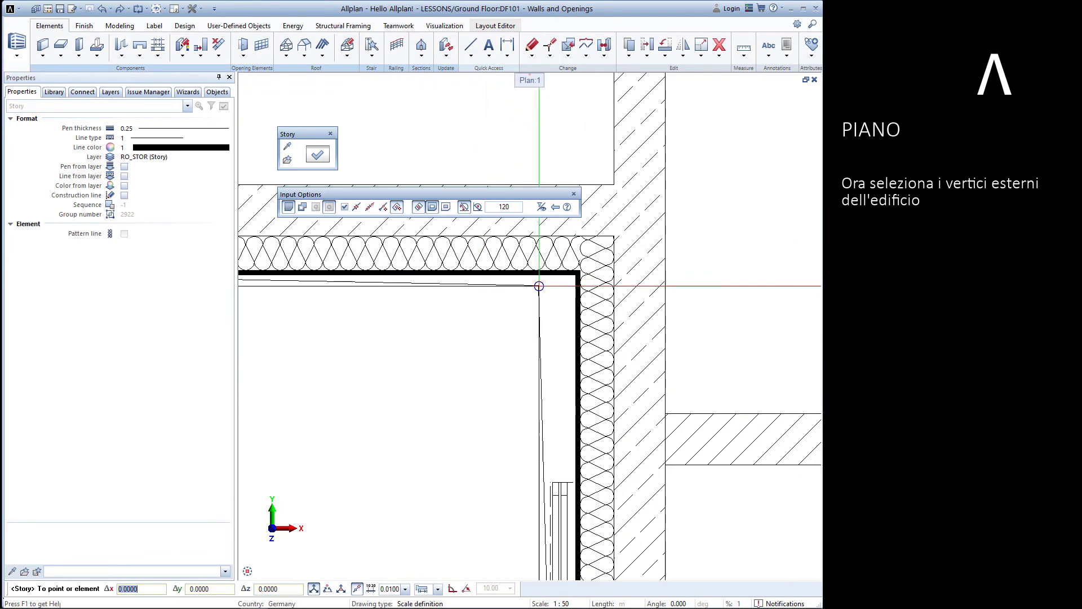
{"action": "left_click", "coordinate": [576, 274]}
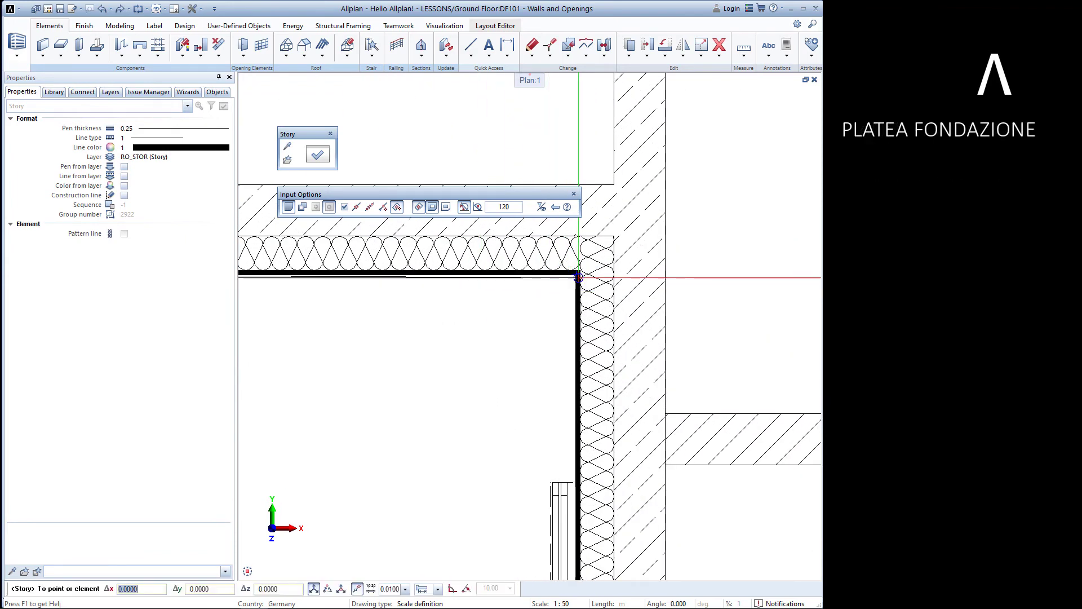
{"action": "scroll", "coordinate": [536, 307], "scroll_direction": "down", "scroll_amount": 1}
{"action": "scroll", "coordinate": [514, 317], "scroll_direction": "down", "scroll_amount": 3}
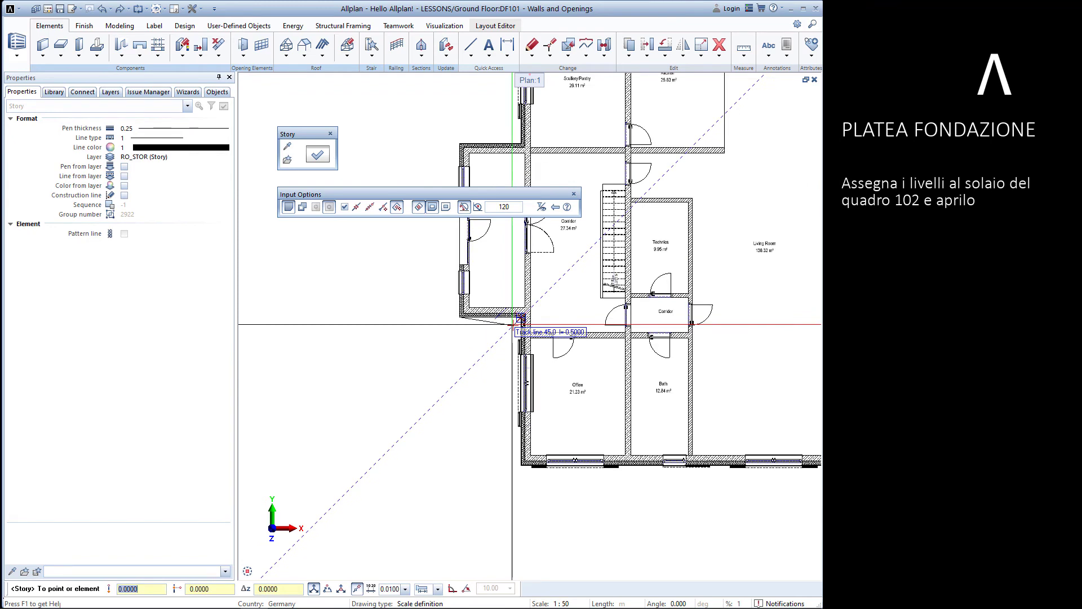
{"action": "scroll", "coordinate": [514, 325], "scroll_direction": "down", "scroll_amount": 1}
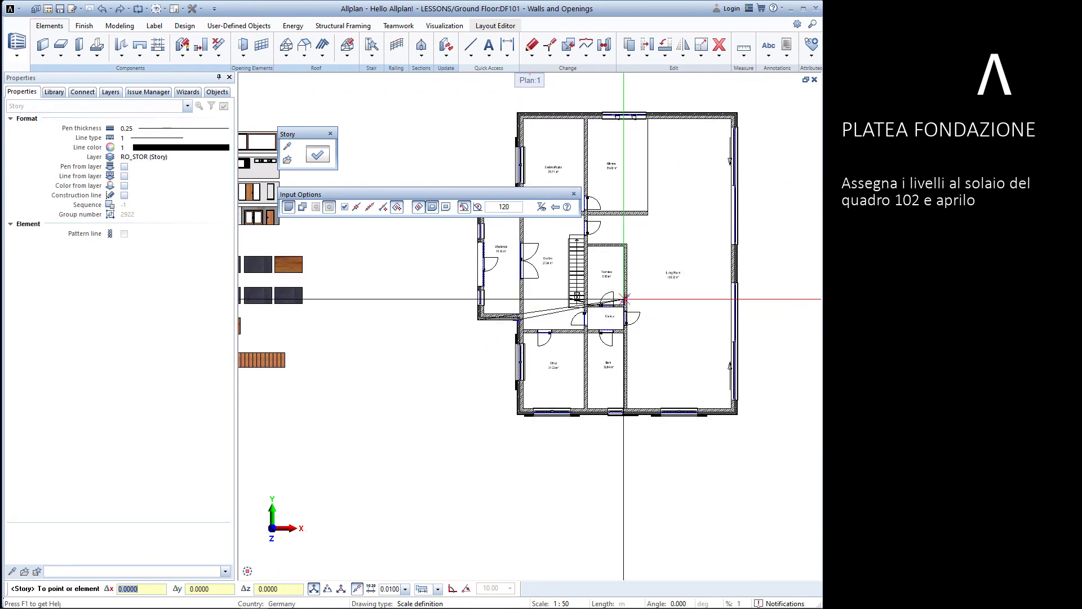
{"action": "key", "text": "Escape"}
Assign 102 Floor Slab the -0.4000 Foundation top level and open it for editing.
{"action": "left_click", "coordinate": [47, 10]}
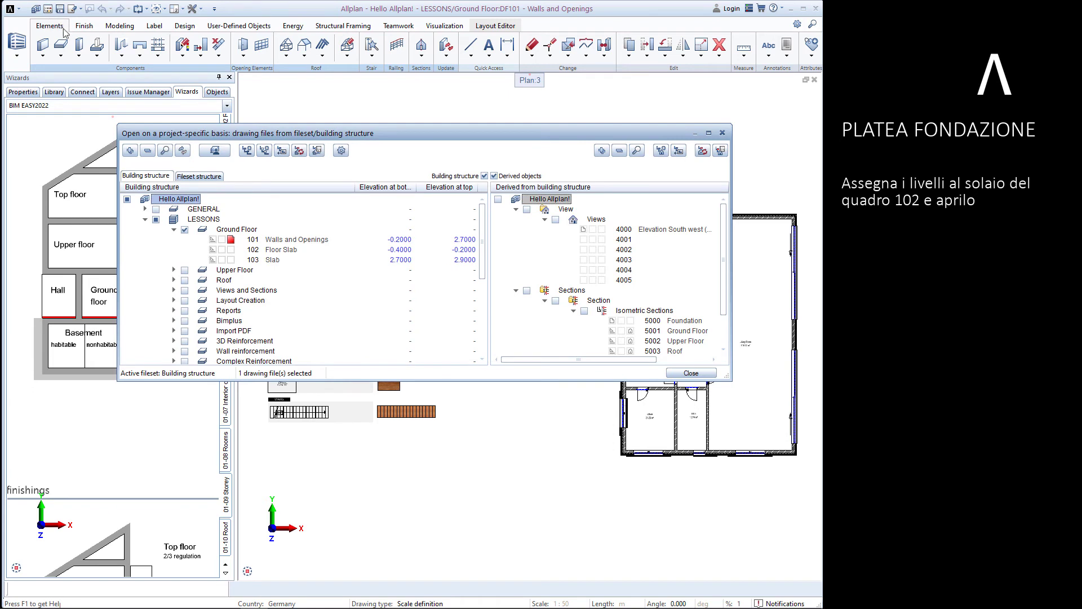
{"action": "right_click", "coordinate": [256, 252]}
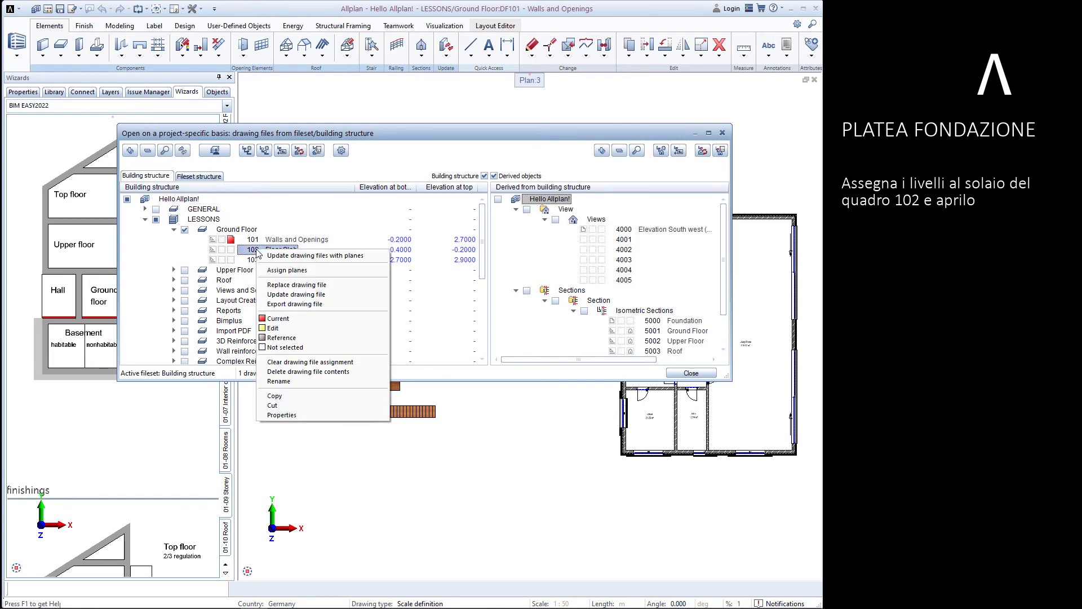
{"action": "left_click", "coordinate": [263, 271]}
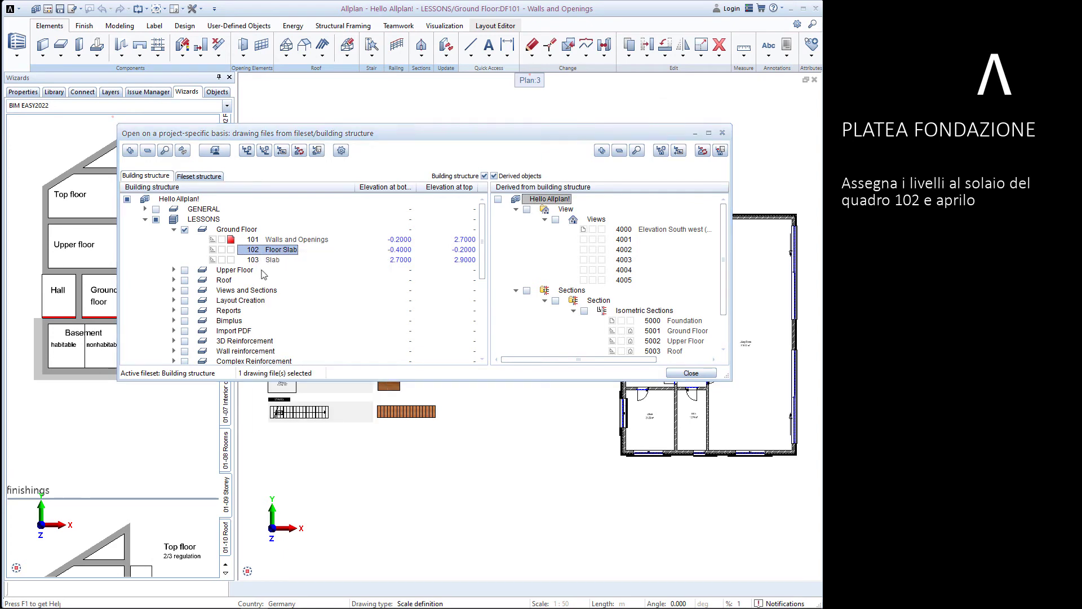
{"action": "left_click", "coordinate": [311, 280]}
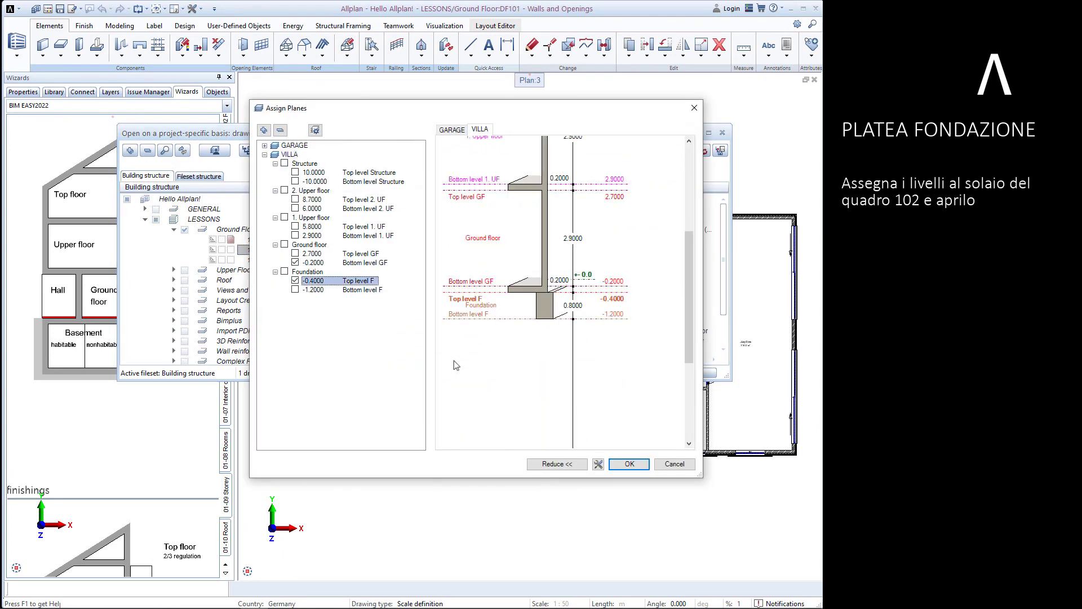
{"action": "left_click", "coordinate": [622, 465]}
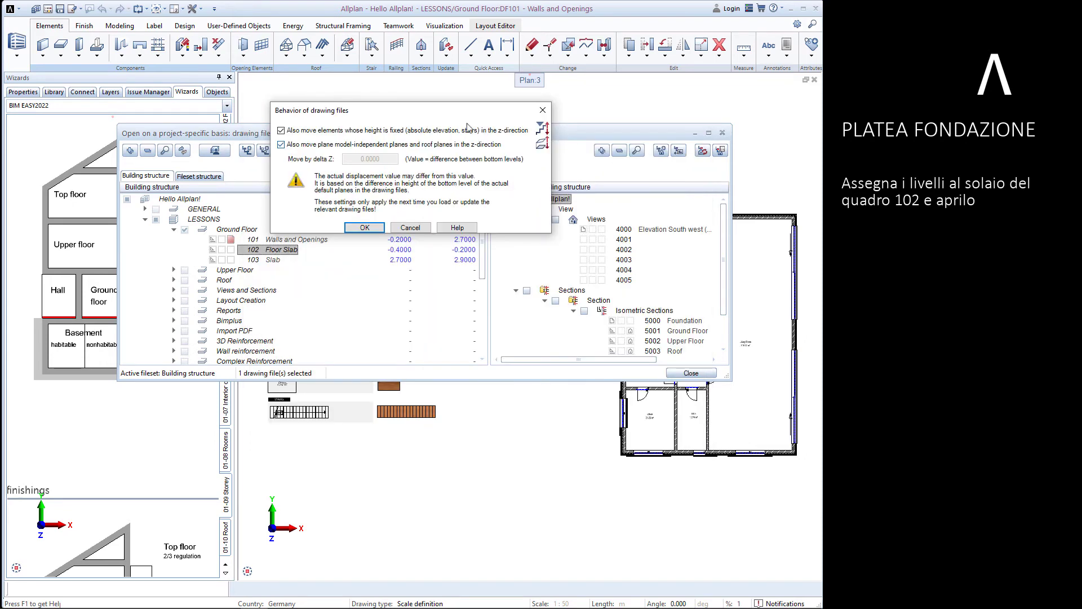
{"action": "left_click", "coordinate": [365, 228]}
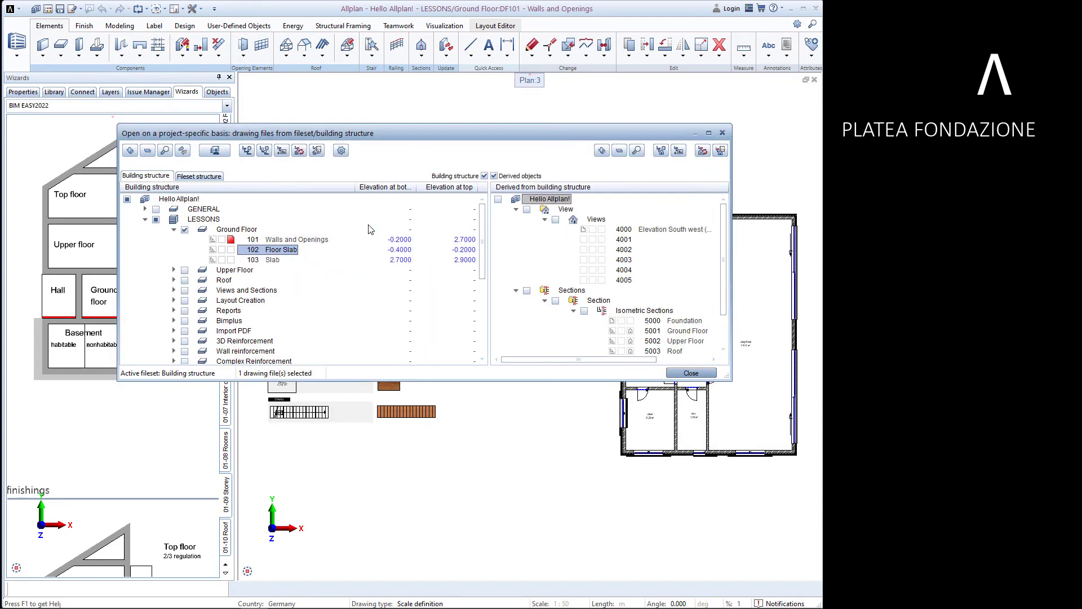
{"action": "double_click", "coordinate": [291, 250]}
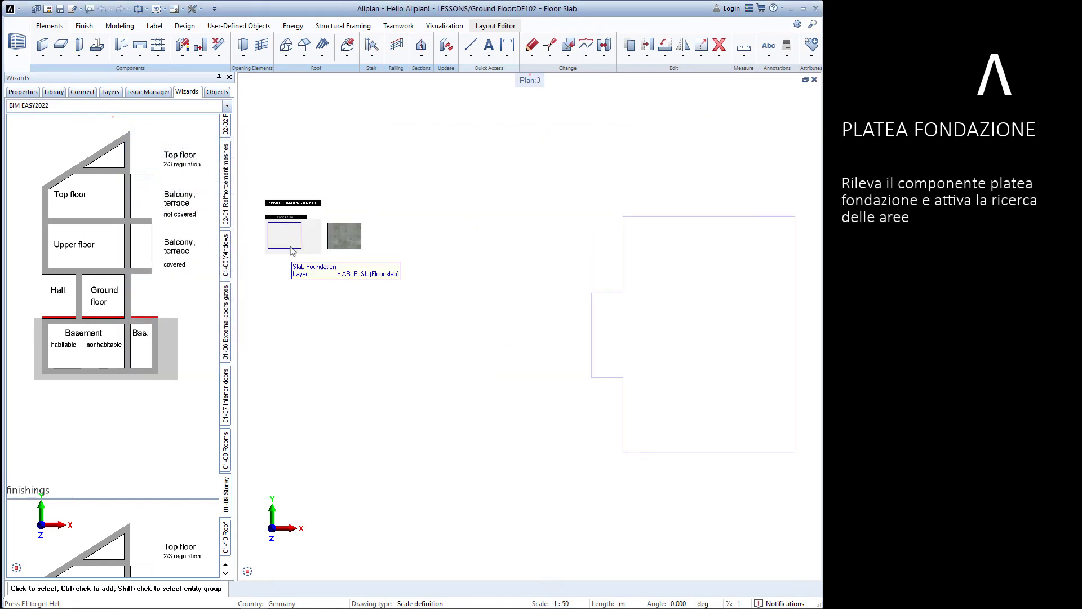
Fill the existing building outline in file 102 with a Slab Foundation by area detection.
{"action": "double_click", "coordinate": [301, 239]}
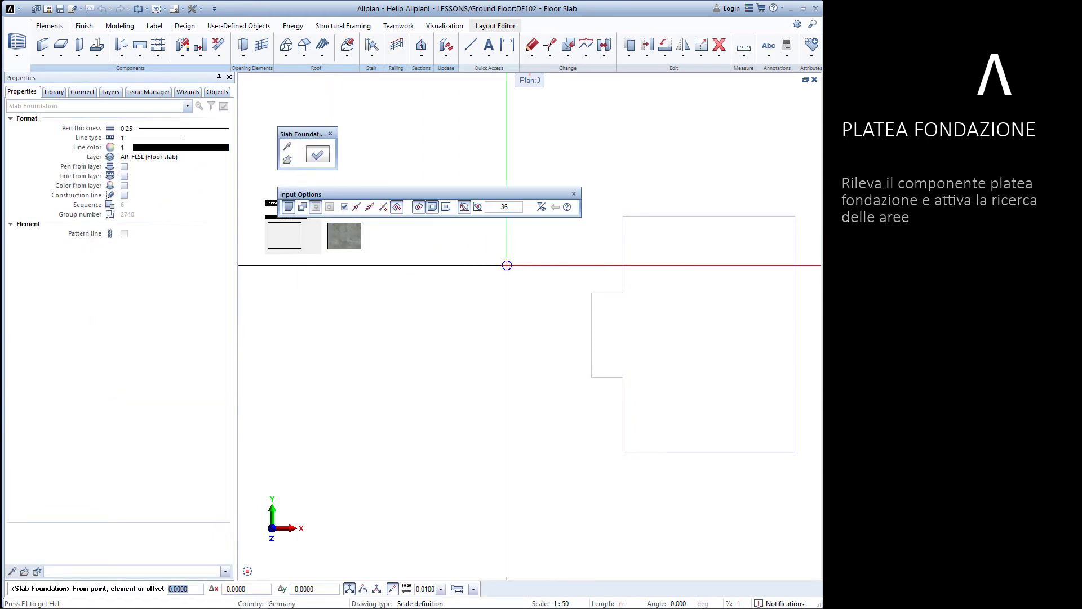
{"action": "left_click", "coordinate": [663, 290]}
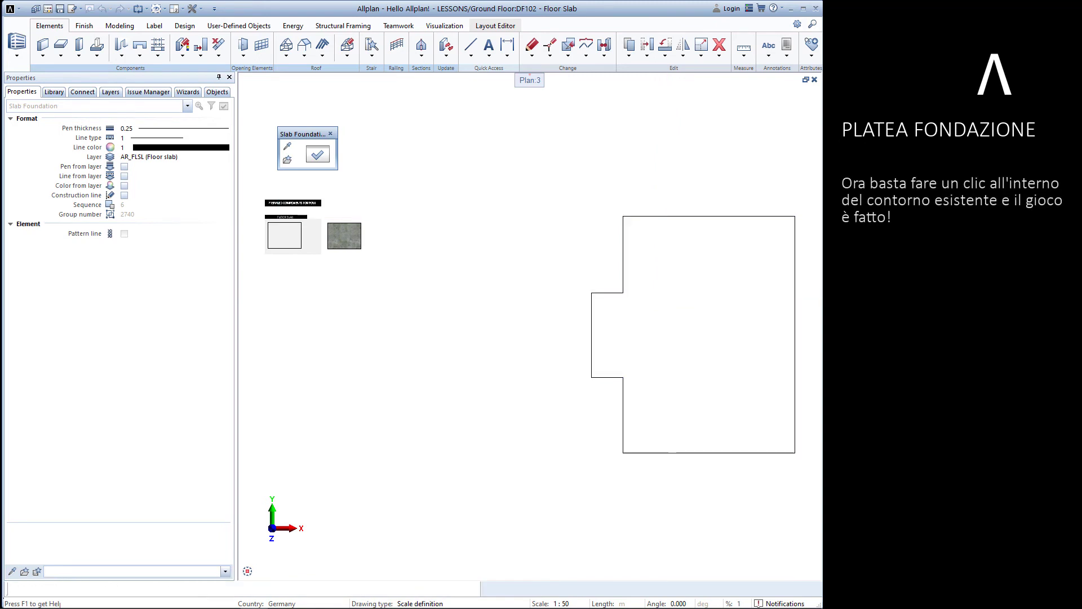
{"action": "key", "text": "Escape"}
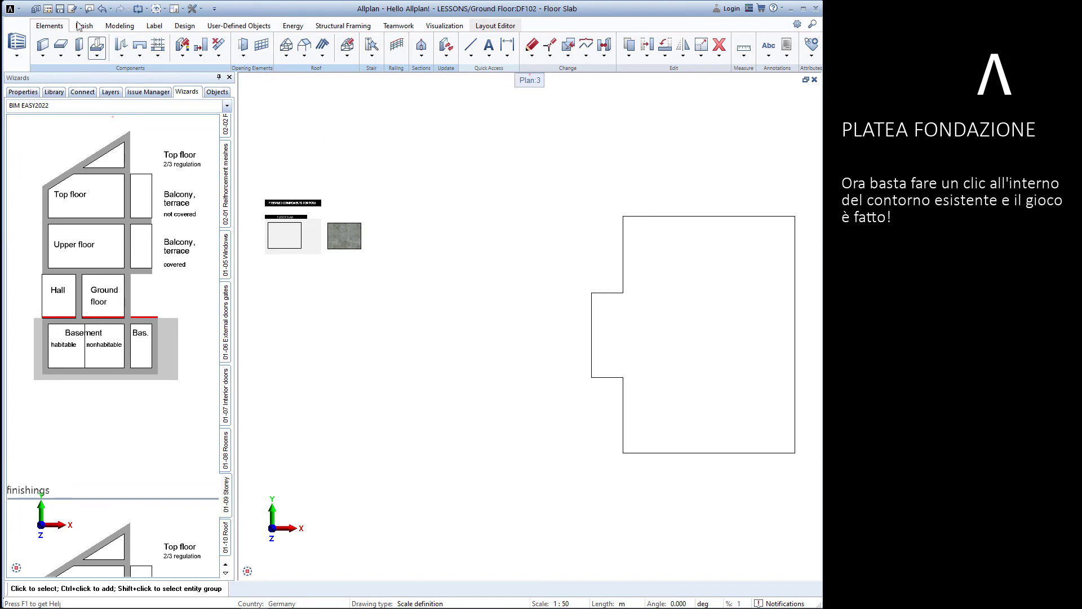
Assign 103 Slab the Ground floor top and 1. UF bottom levels (2.7000/2.9000), then open it.
{"action": "left_click", "coordinate": [49, 10]}
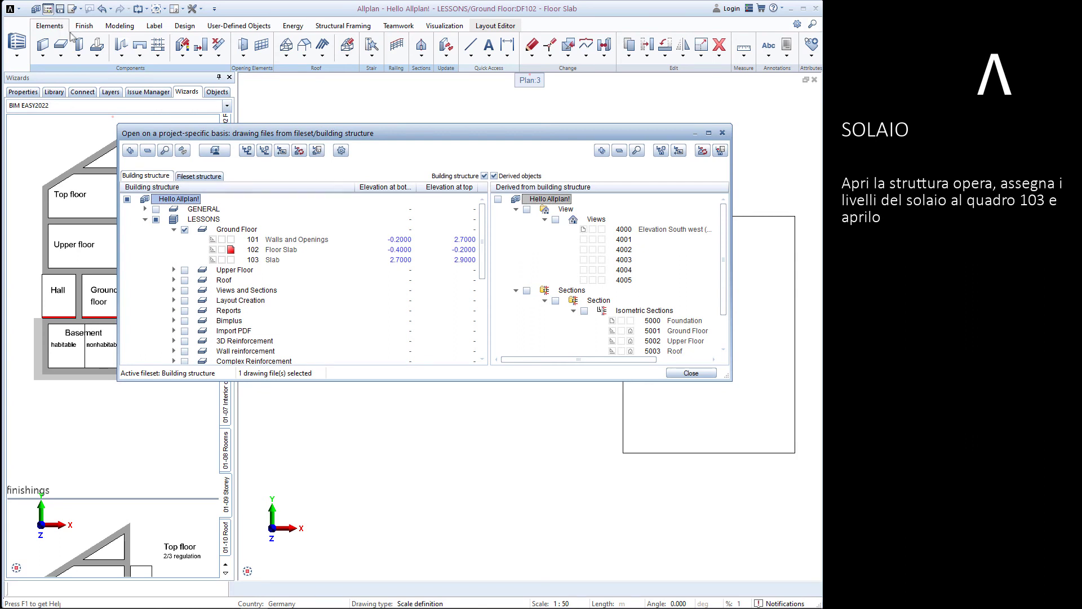
{"action": "right_click", "coordinate": [270, 263]}
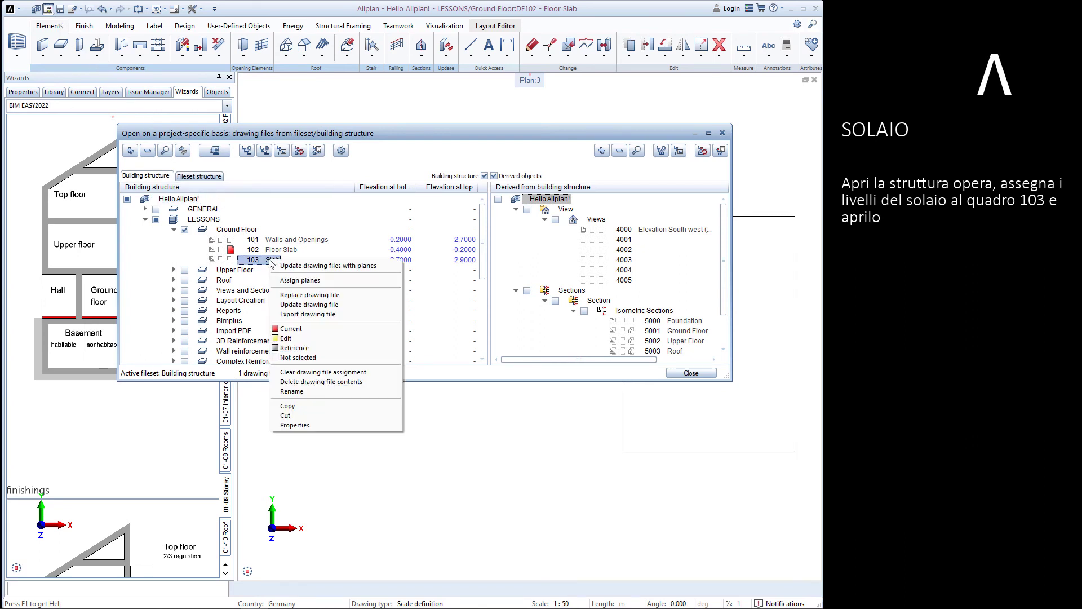
{"action": "key", "text": "Down"}
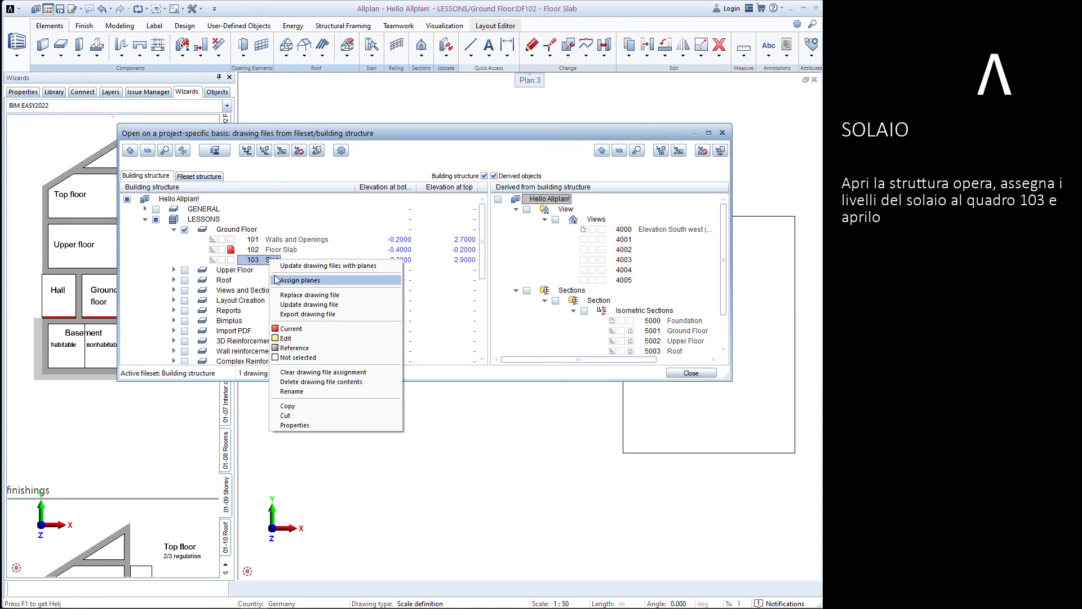
{"action": "left_click", "coordinate": [277, 280]}
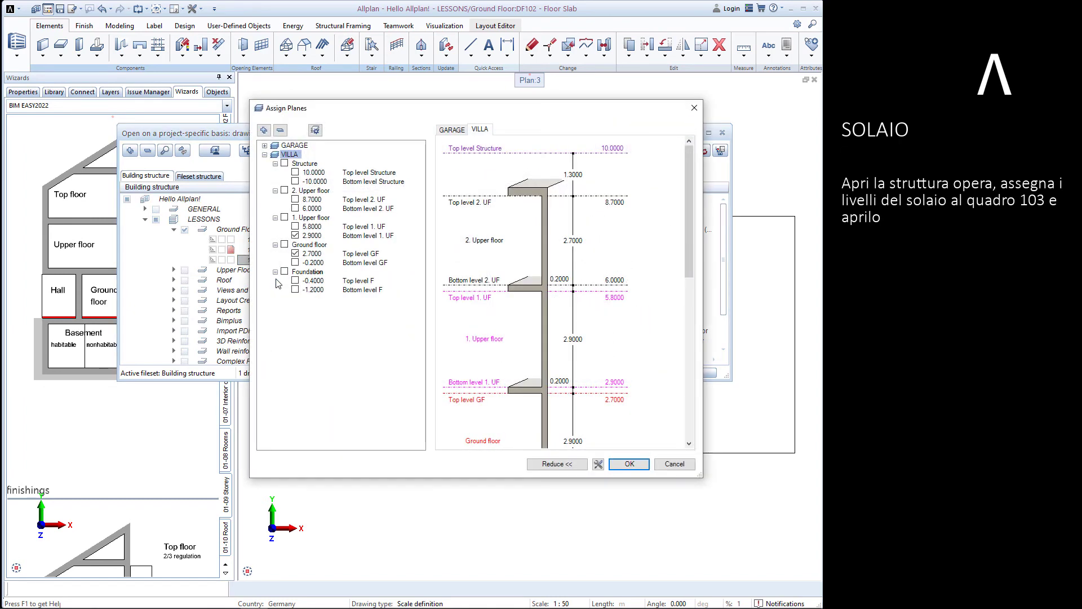
{"action": "left_click", "coordinate": [620, 464]}
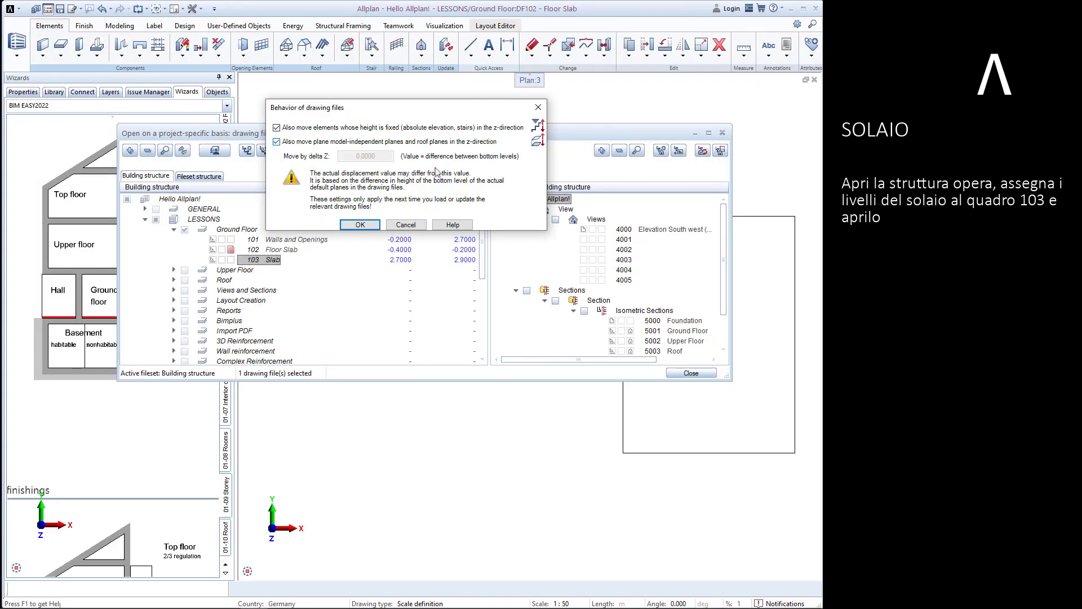
{"action": "left_click", "coordinate": [361, 224]}
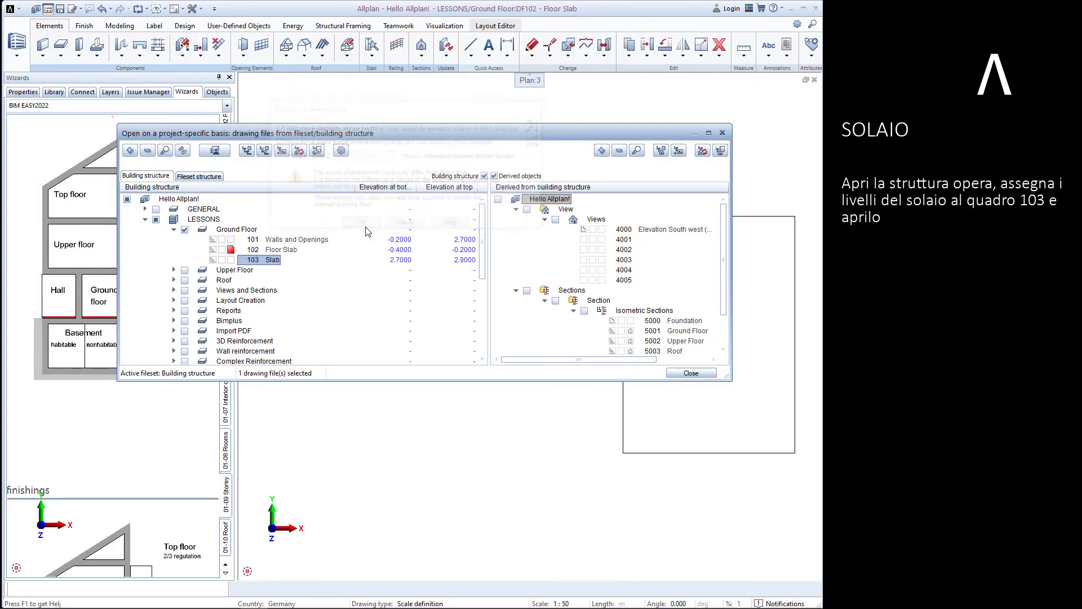
{"action": "double_click", "coordinate": [276, 262]}
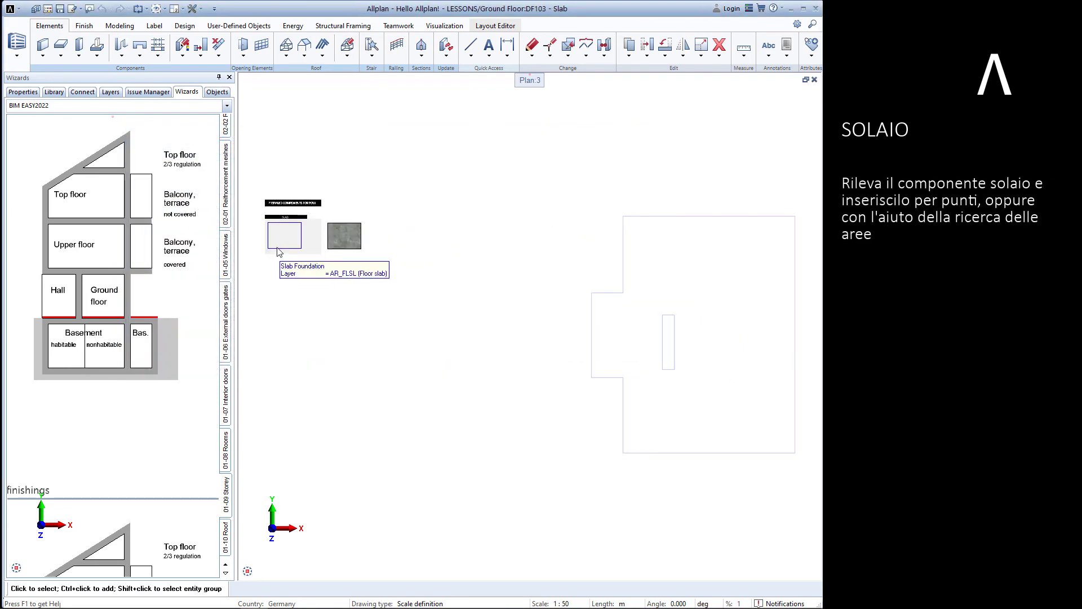
Trace a Slab Foundation slab around the eight corners of the notched building outline.
{"action": "double_click", "coordinate": [278, 253]}
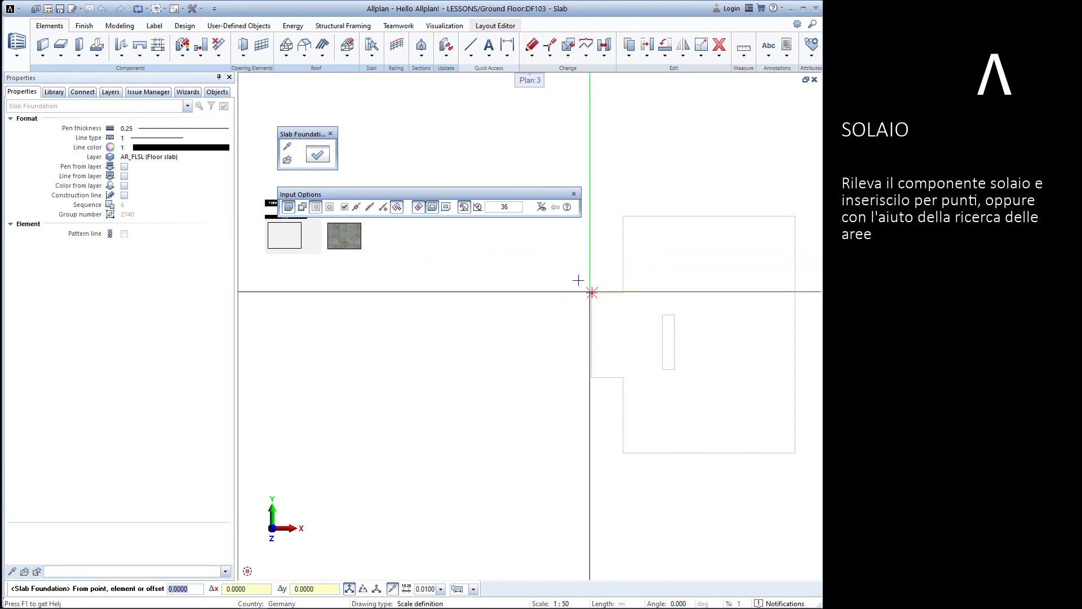
{"action": "left_click", "coordinate": [591, 292]}
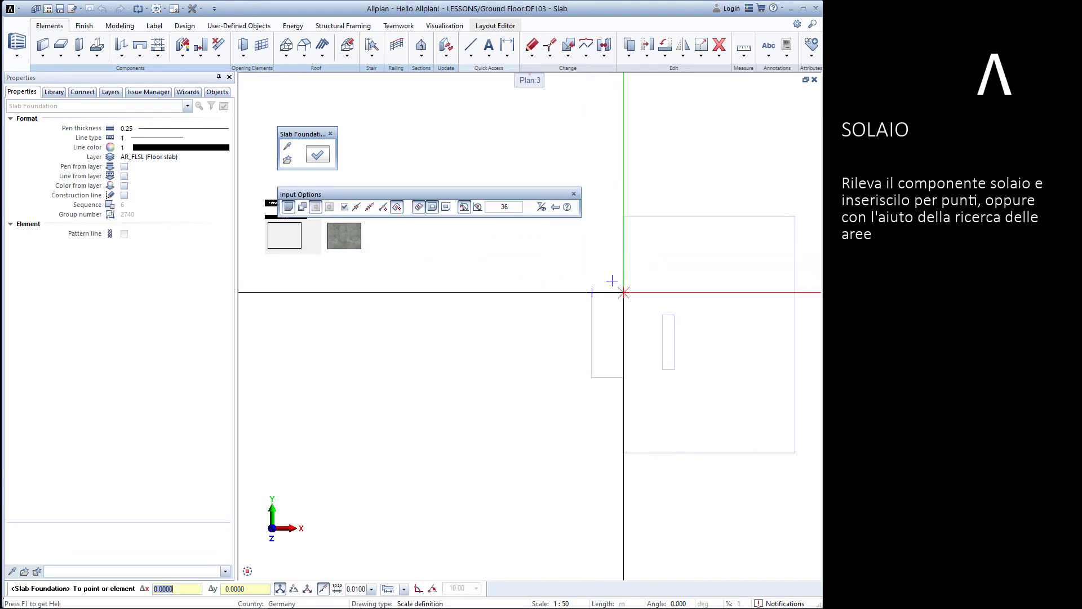
{"action": "left_click", "coordinate": [622, 292]}
{"action": "left_click", "coordinate": [623, 217]}
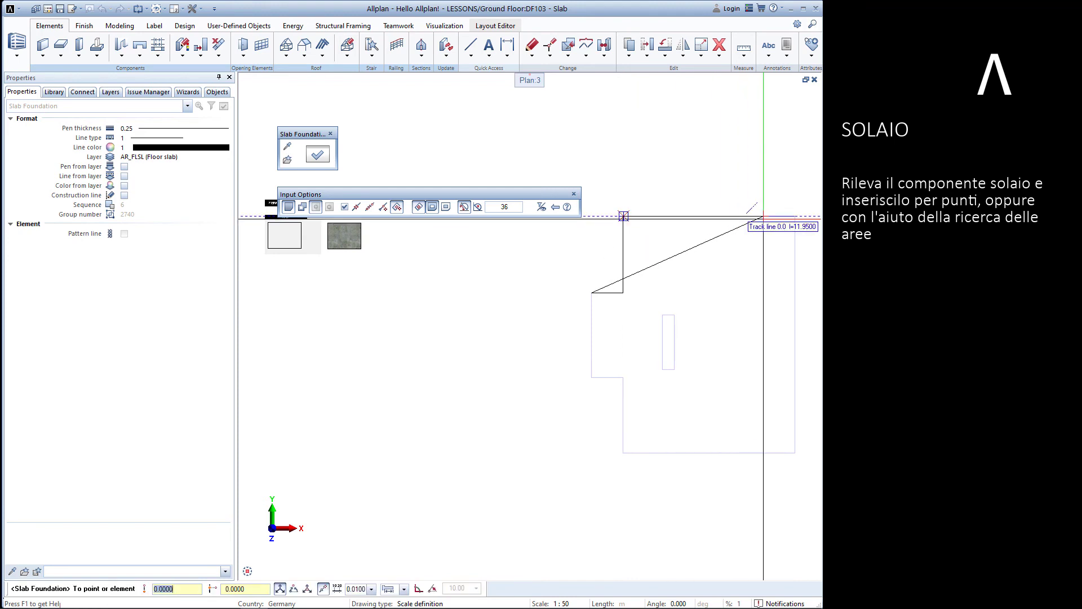
{"action": "left_click", "coordinate": [784, 206]}
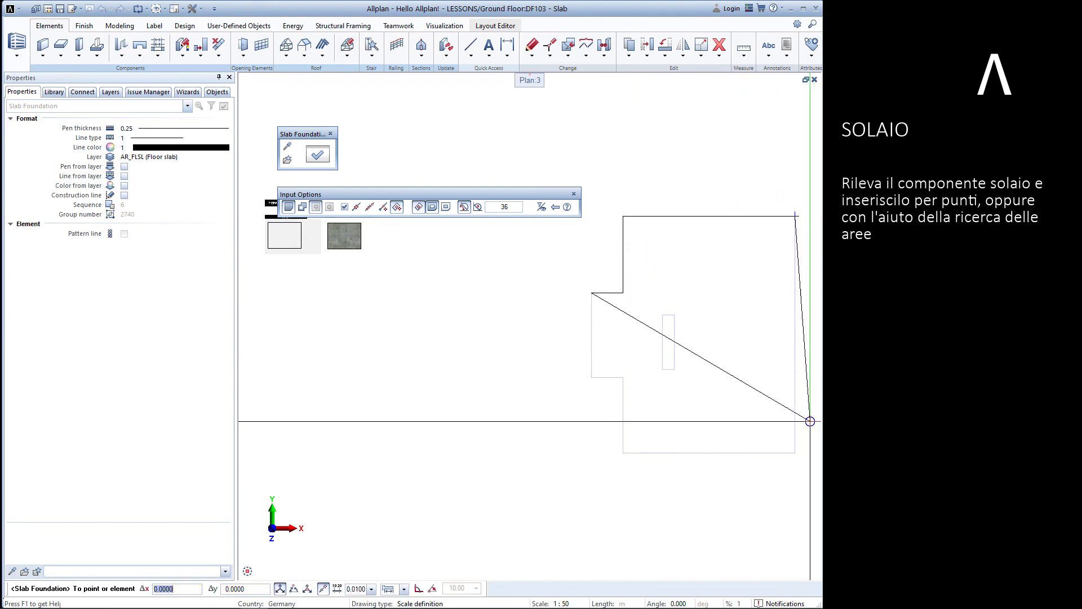
{"action": "left_click", "coordinate": [782, 443]}
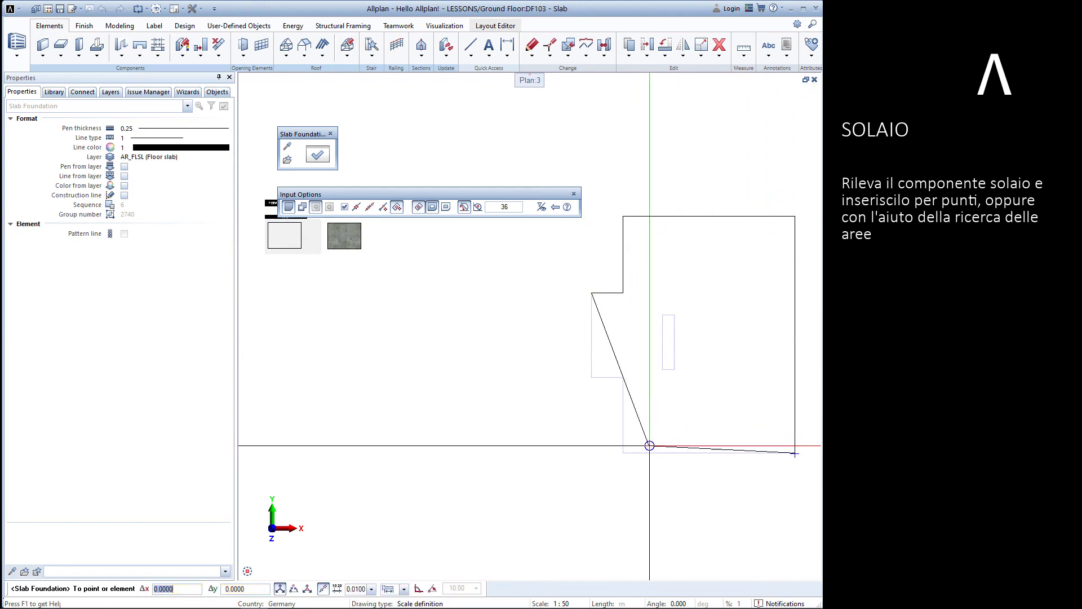
{"action": "left_click", "coordinate": [623, 452]}
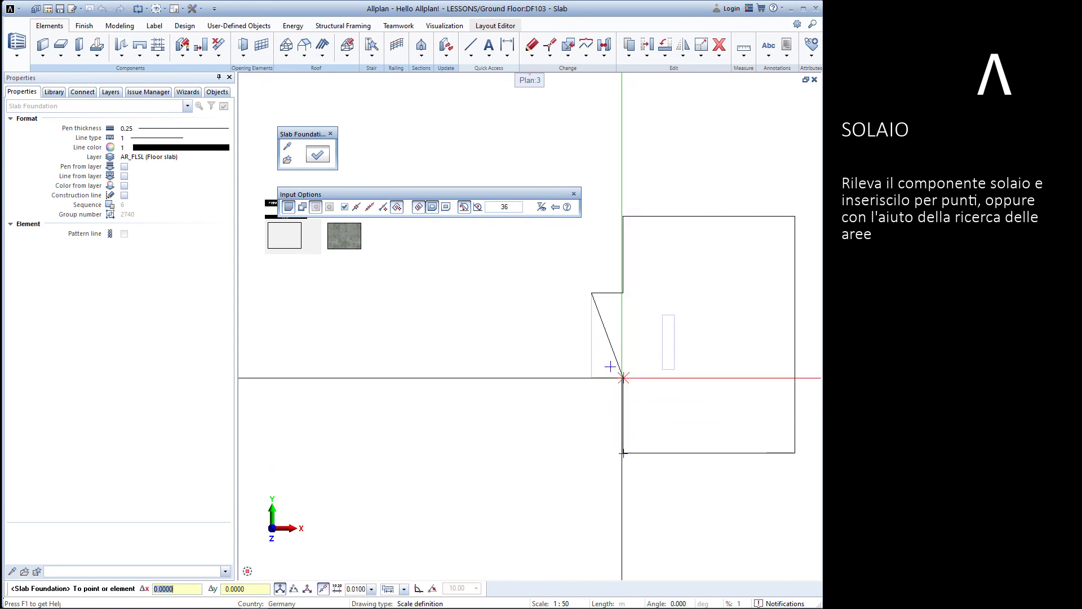
{"action": "left_click", "coordinate": [624, 378]}
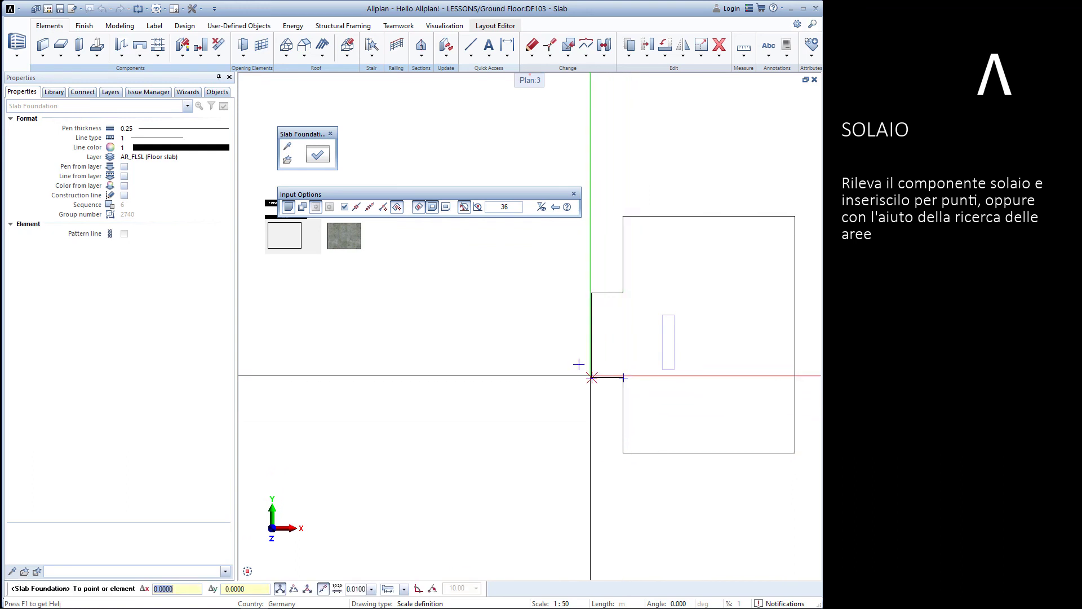
{"action": "left_click", "coordinate": [591, 377]}
{"action": "key", "text": "Escape"}
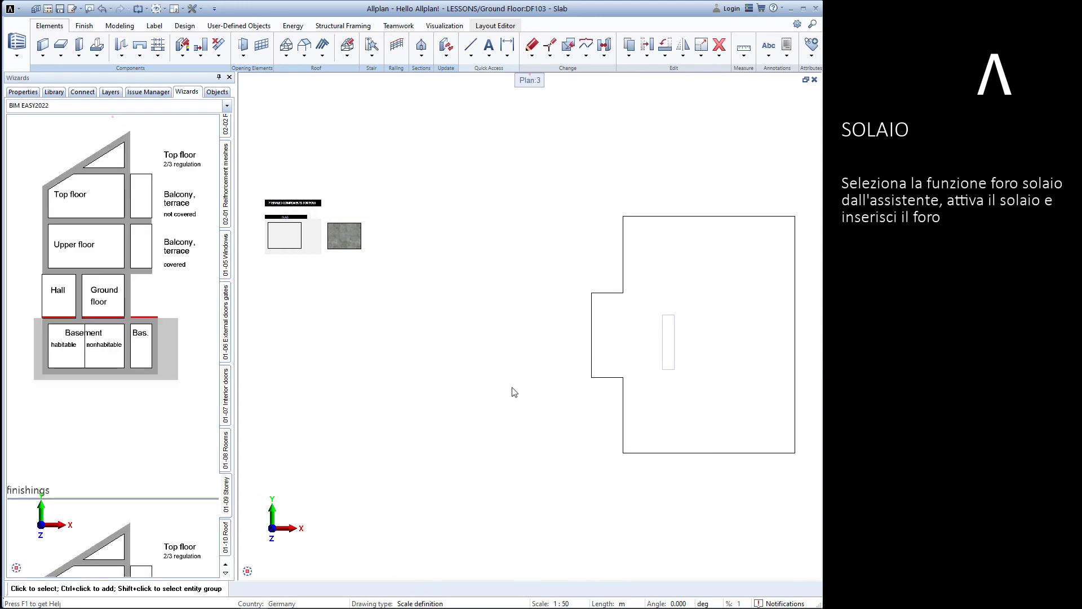
Cut a Slab opening from the 01-02 Slabs and downstand beams wizard at the marked rectangle.
{"action": "left_click", "coordinate": [227, 567]}
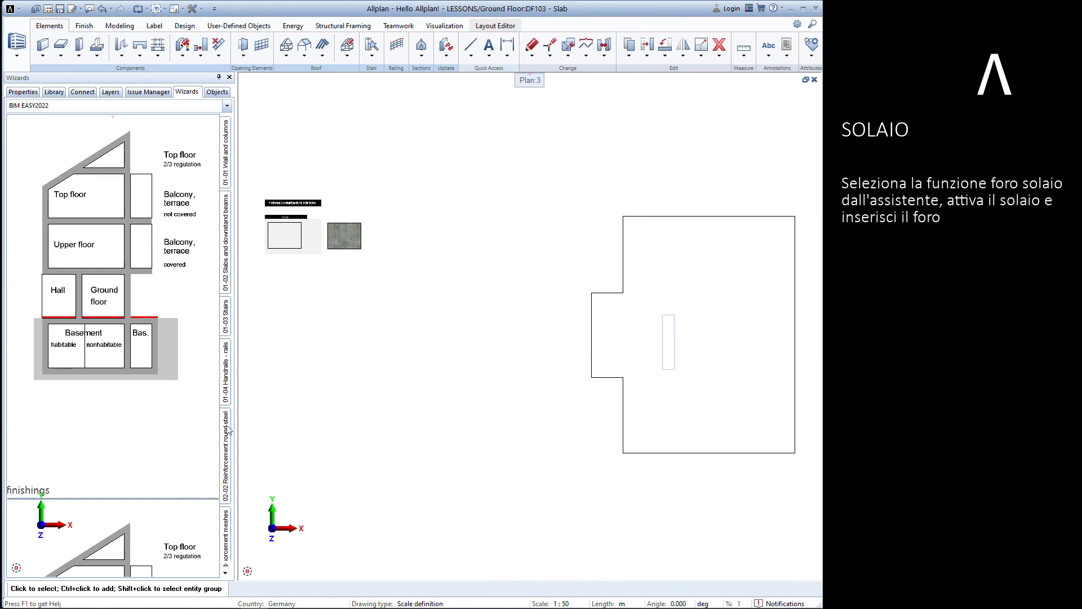
{"action": "left_click", "coordinate": [226, 248]}
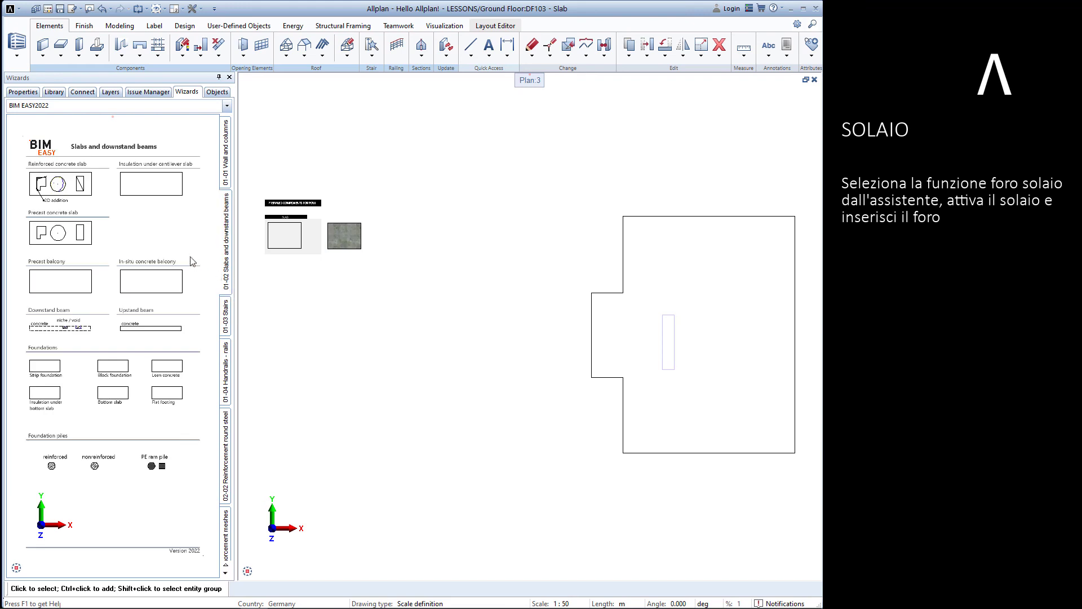
{"action": "left_click", "coordinate": [43, 187]}
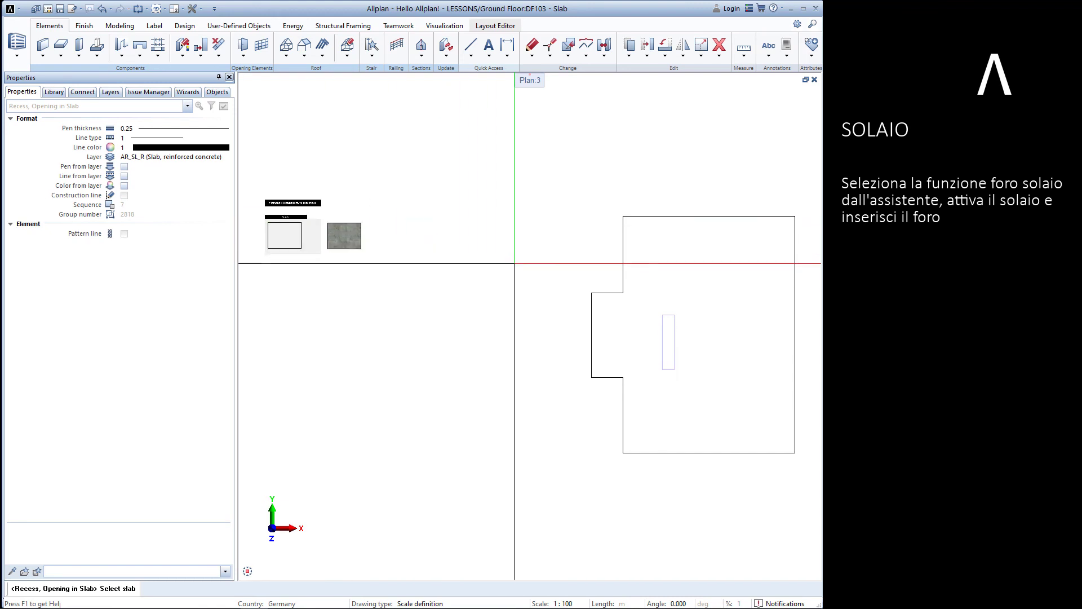
{"action": "left_click", "coordinate": [638, 282]}
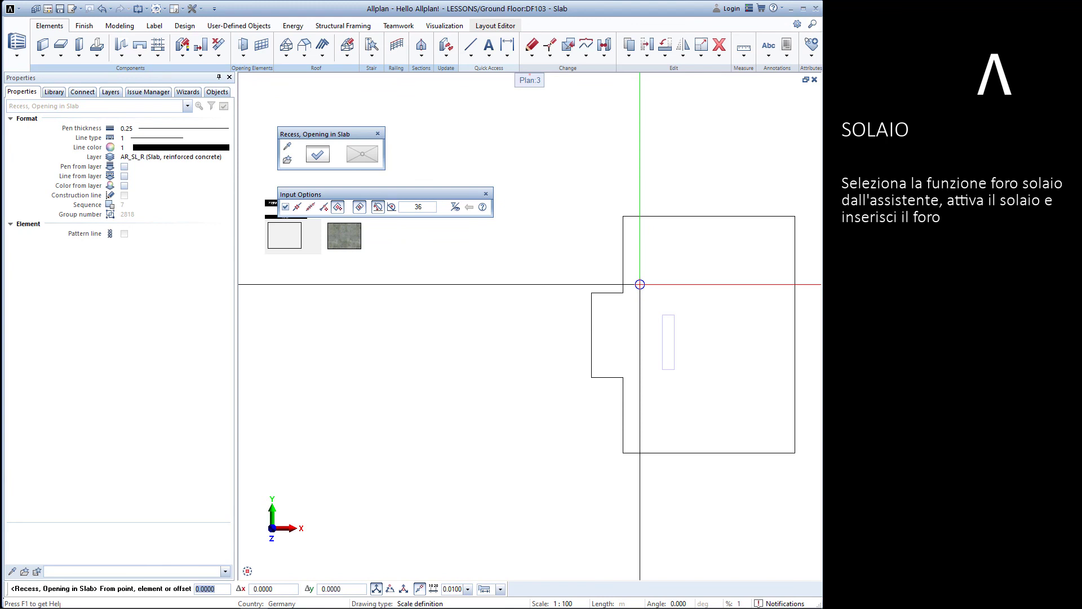
{"action": "scroll", "coordinate": [662, 336], "scroll_direction": "up", "scroll_amount": 1}
{"action": "scroll", "coordinate": [667, 339], "scroll_direction": "up", "scroll_amount": 3}
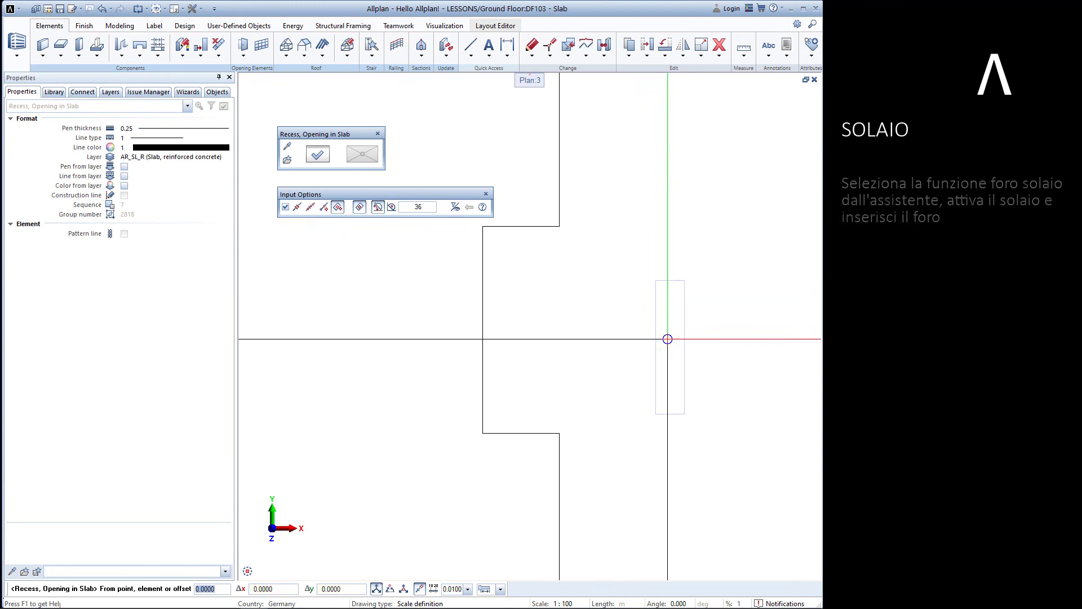
{"action": "left_click", "coordinate": [667, 339]}
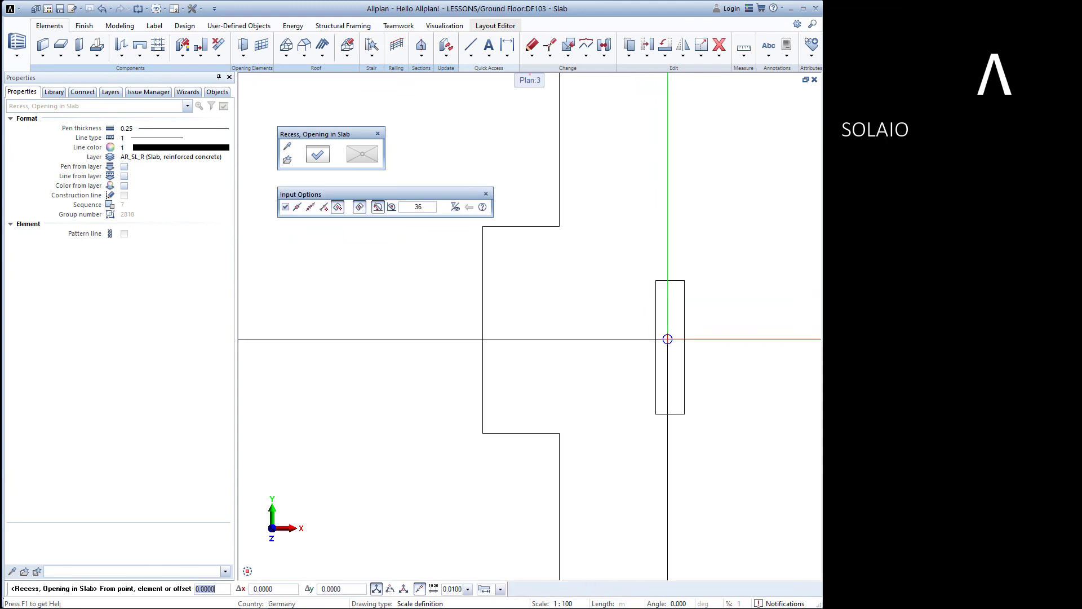
{"action": "key", "text": "Escape"}
{"action": "left_click", "coordinate": [188, 92]}
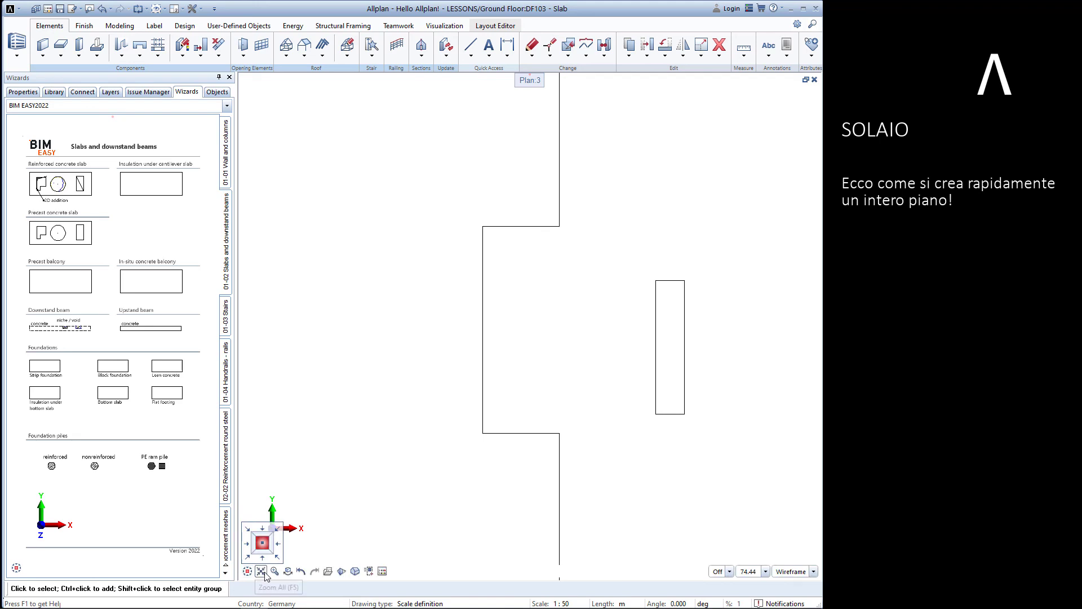
Zoom to fit the whole DF103 plan, showing the notched floor slab and its rectangular opening.
{"action": "left_click", "coordinate": [261, 571]}
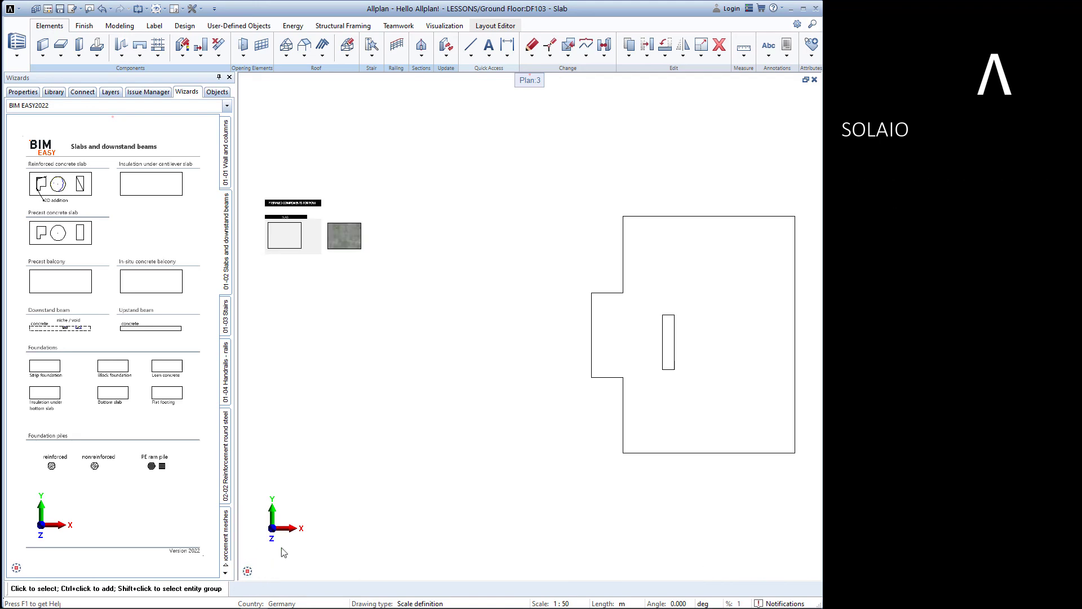